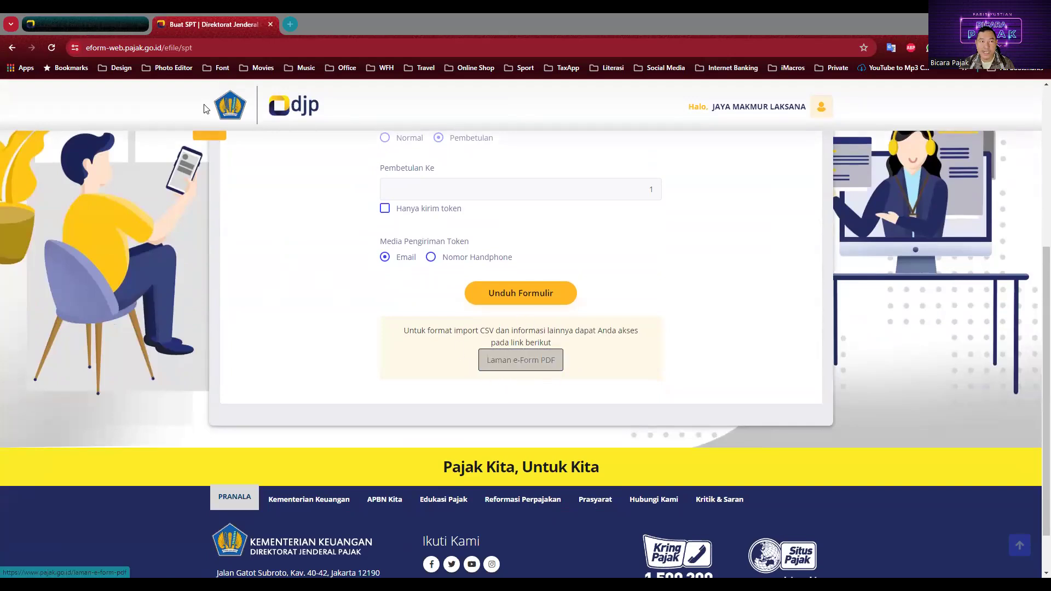
Step: Switch to the 'Laman E-Form PDF' tab that lists the CSV import files
click(85, 22)
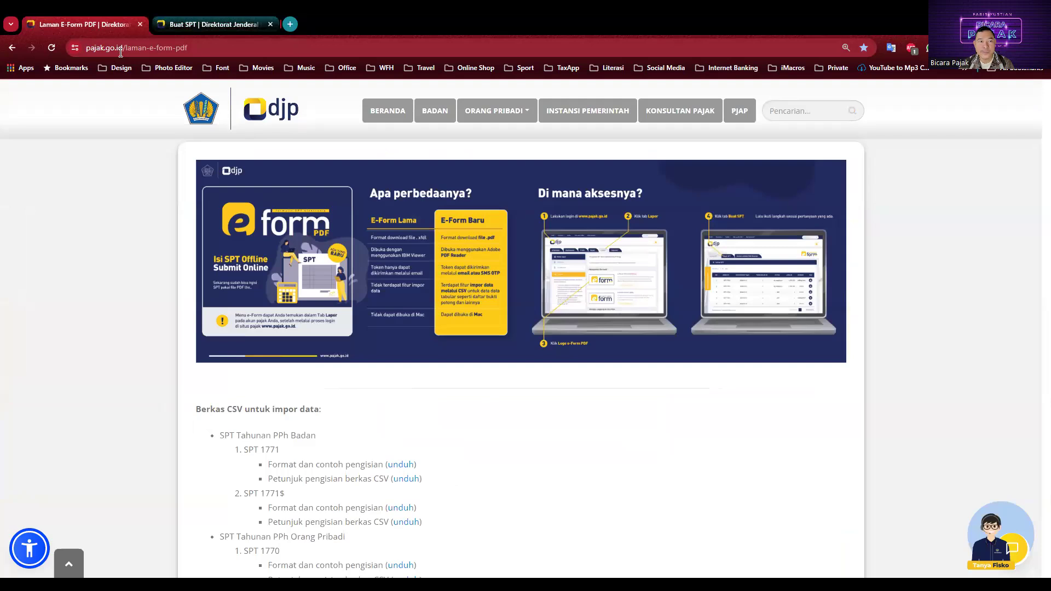
scroll(99, 397, down, 3)
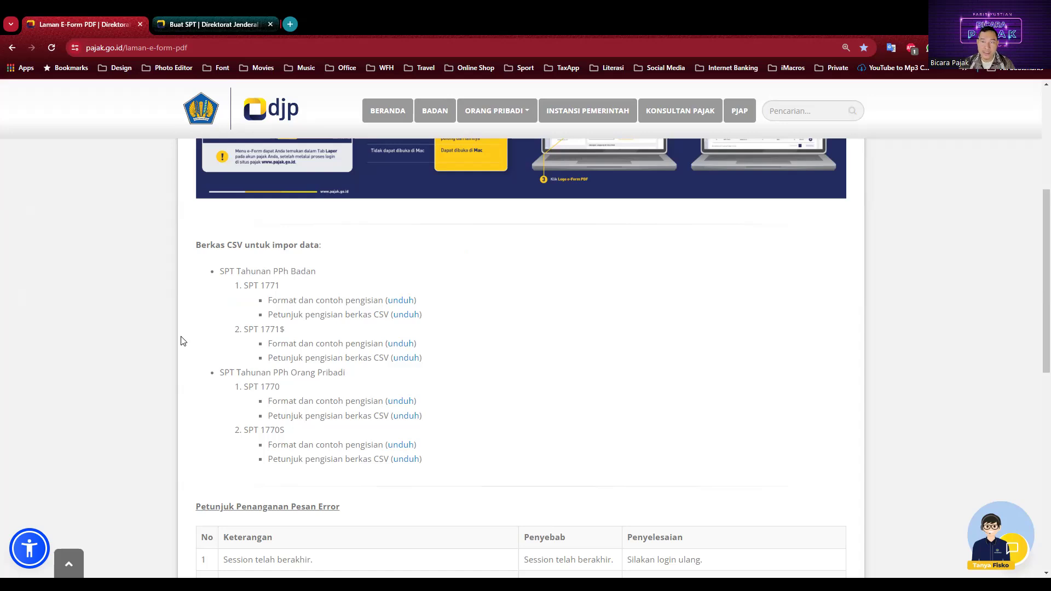
scroll(183, 341, down, 1)
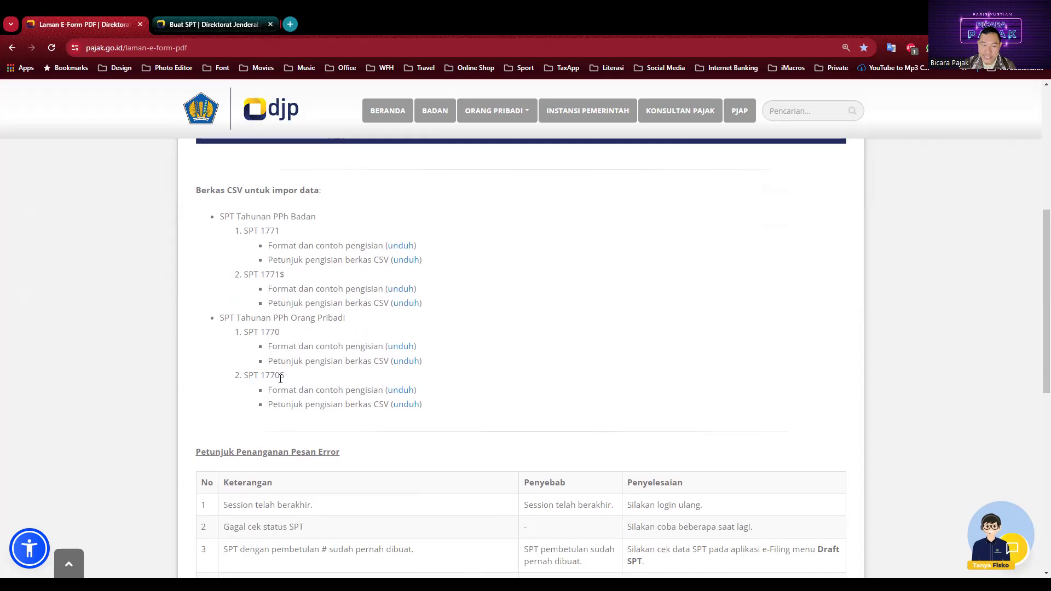
scroll(280, 378, down, 2)
scroll(252, 385, down, 2)
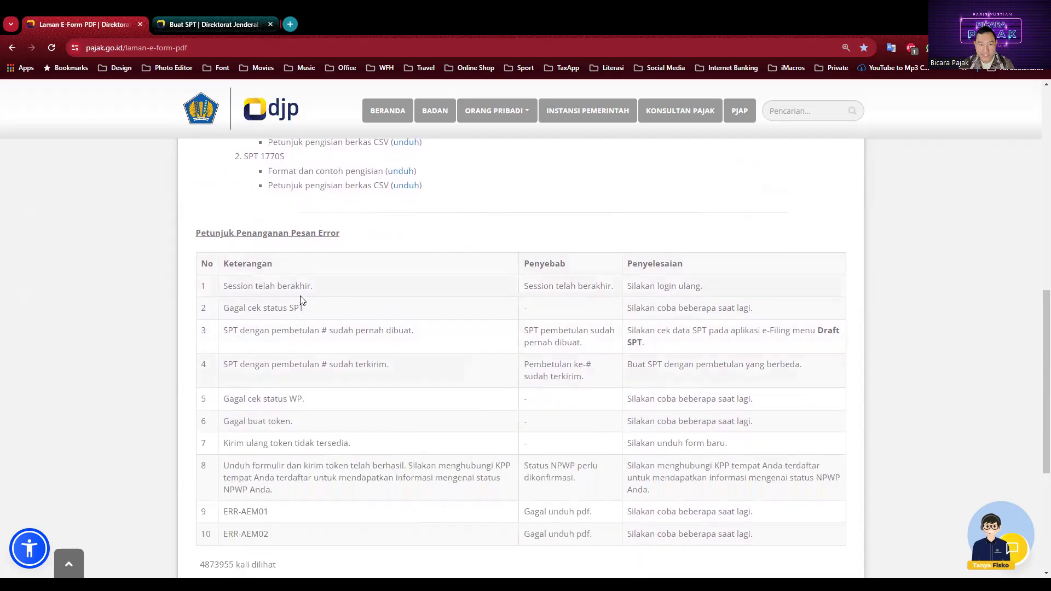
scroll(298, 301, down, 1)
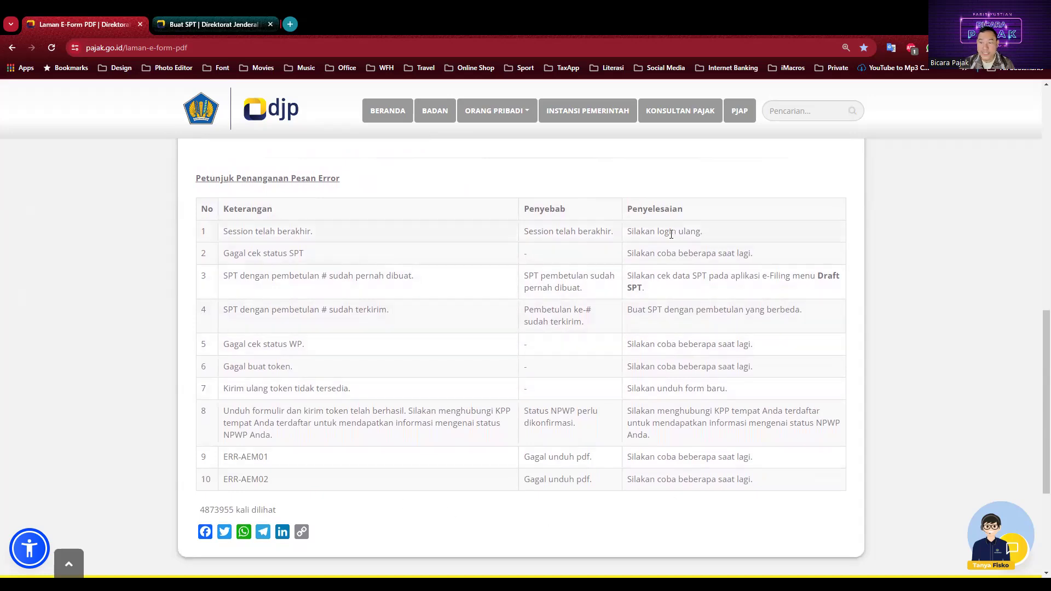
scroll(347, 366, up, 5)
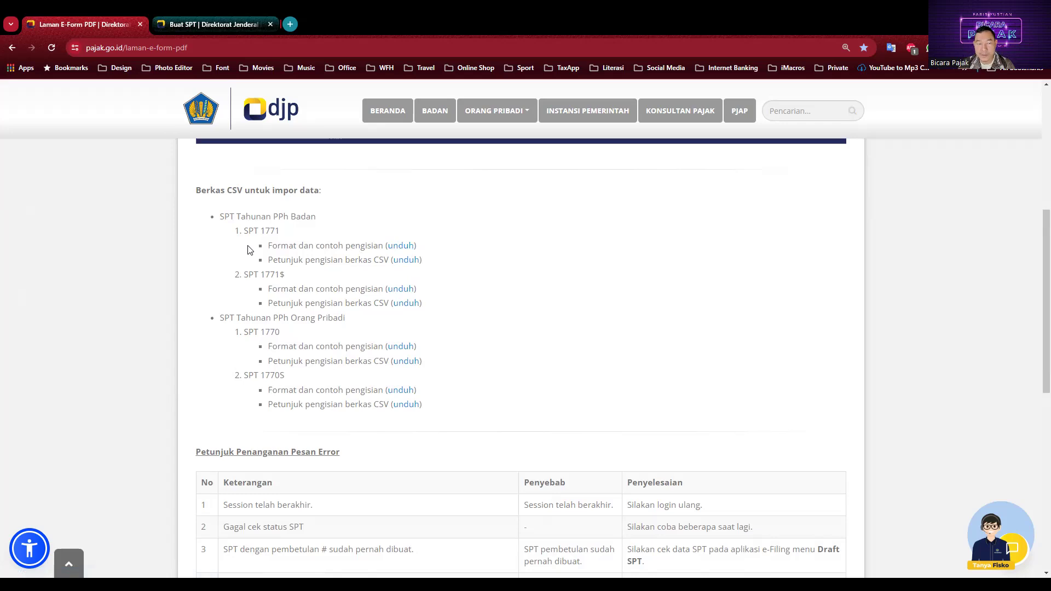
drag(267, 248, 383, 246)
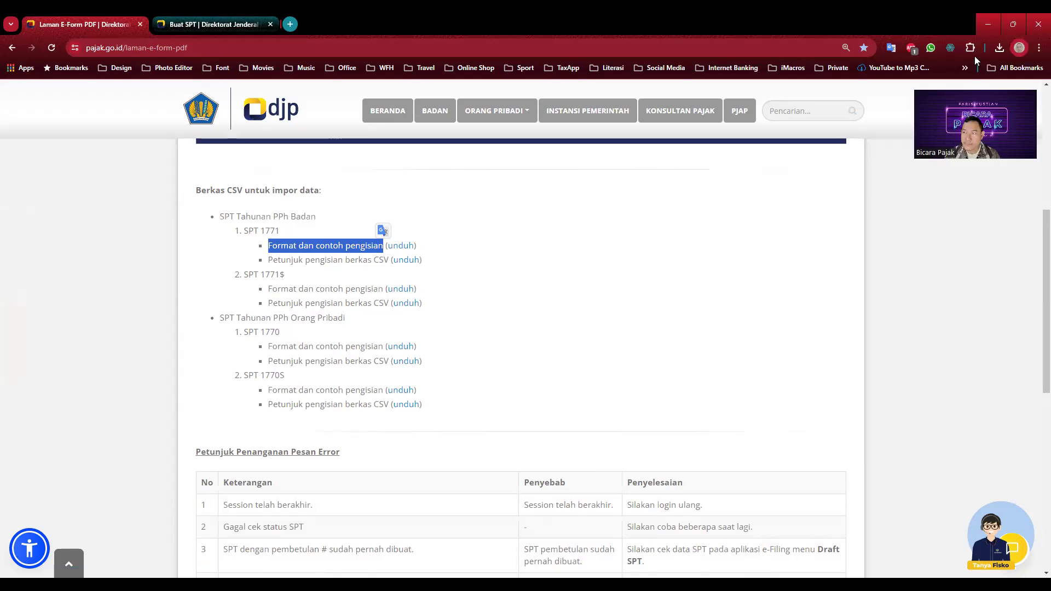
Step: Open the downloaded Contoh CSV 1771 Tahun 2022 sample folder in File Explorer
click(999, 48)
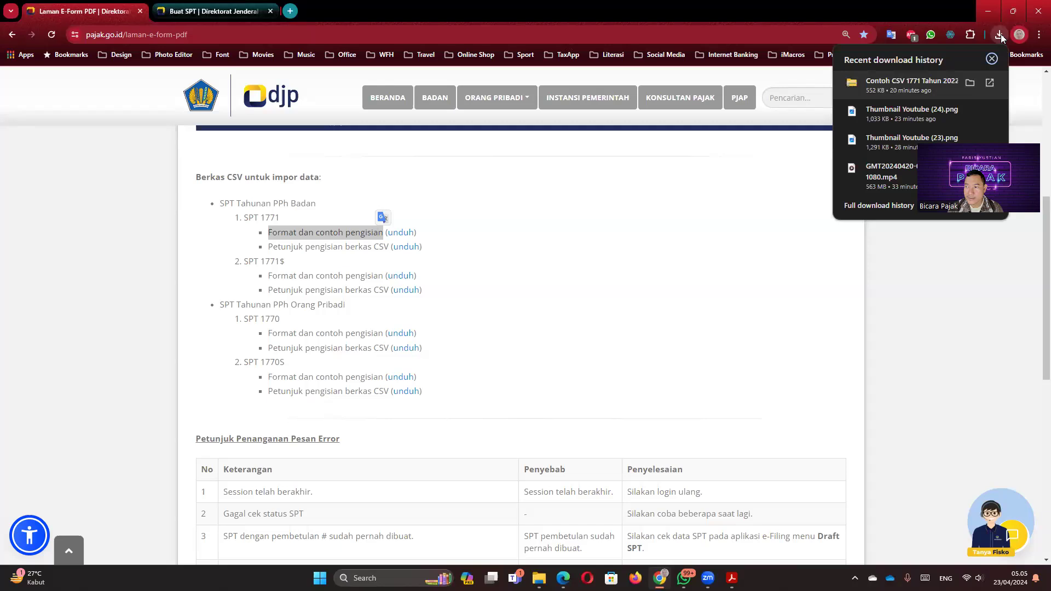
click(989, 82)
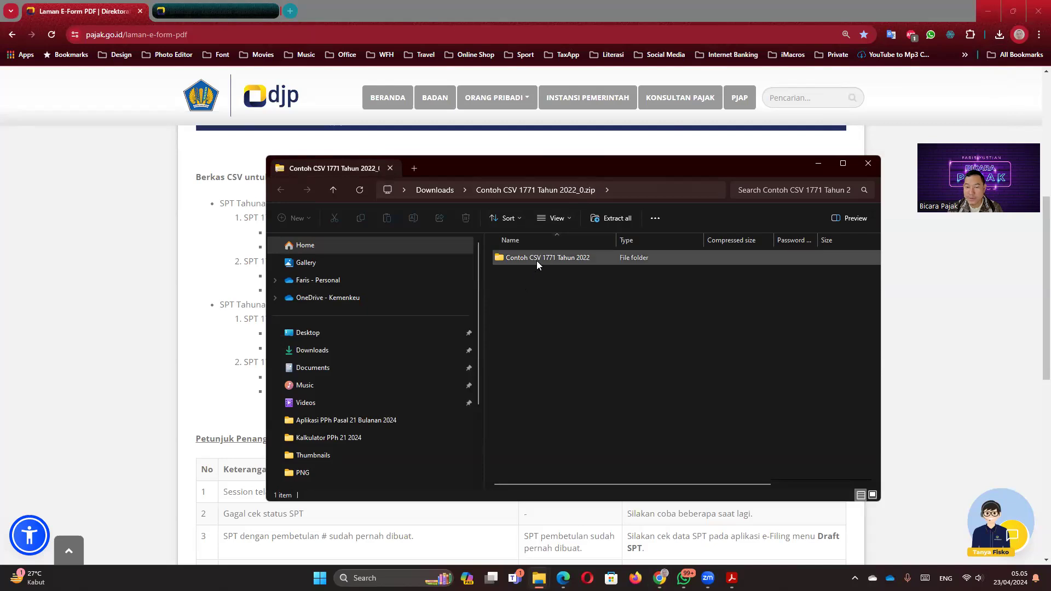
drag(539, 173, 514, 220)
double_click(511, 307)
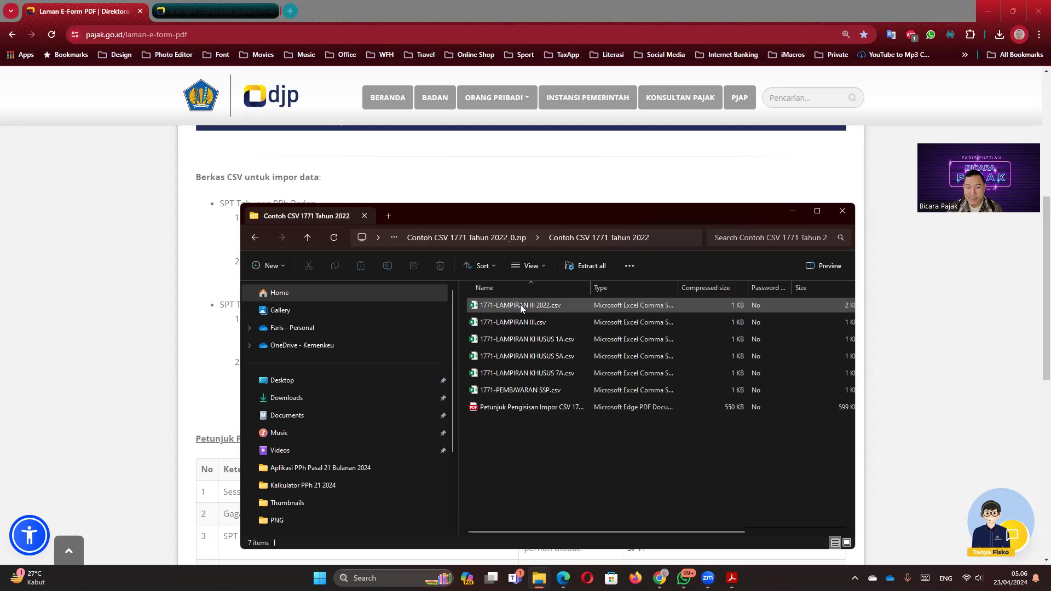
Step: Open 1771-LAMPIRAN III 2022.csv in Excel and the CSV import guide PDF
double_click(520, 305)
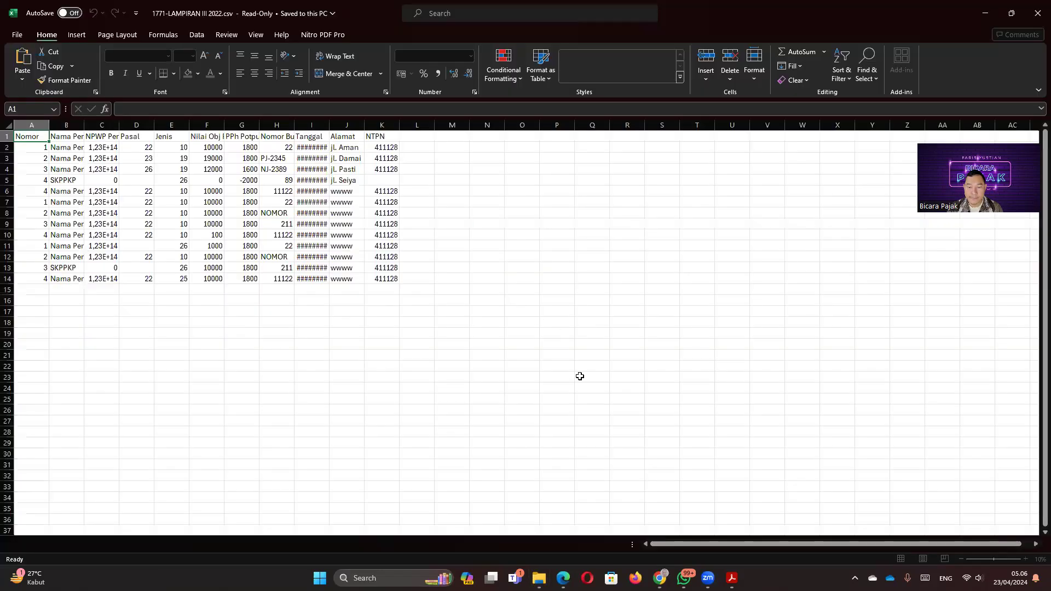
mouse_move(646, 577)
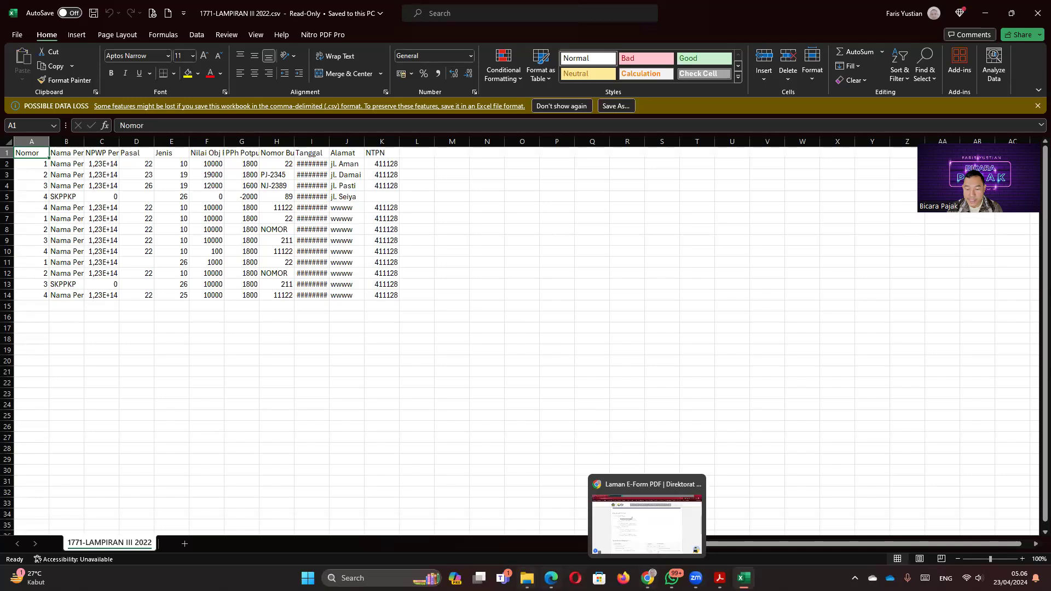
mouse_move(526, 578)
click(698, 507)
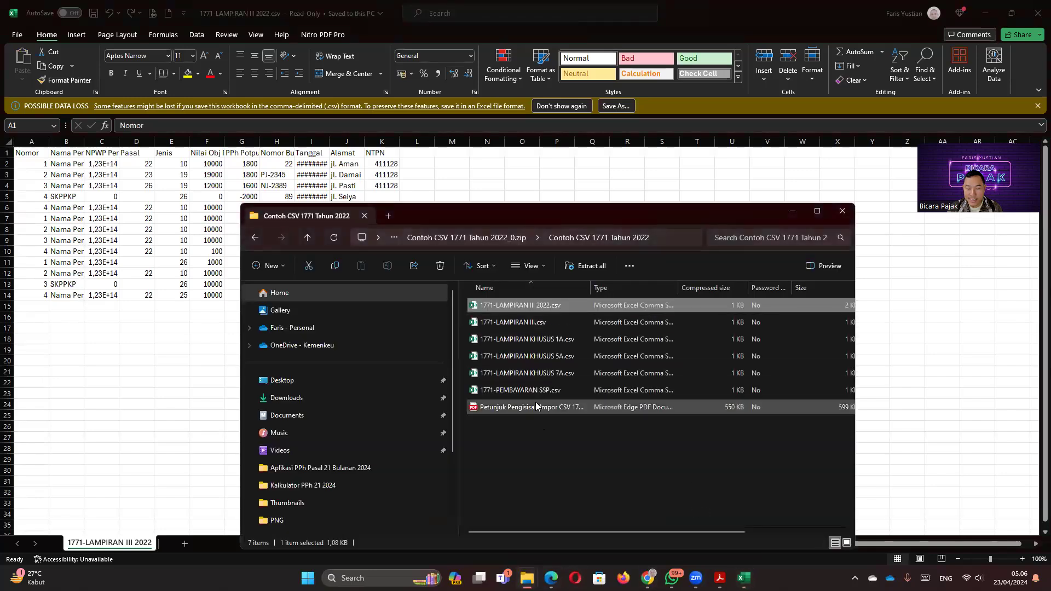
double_click(536, 408)
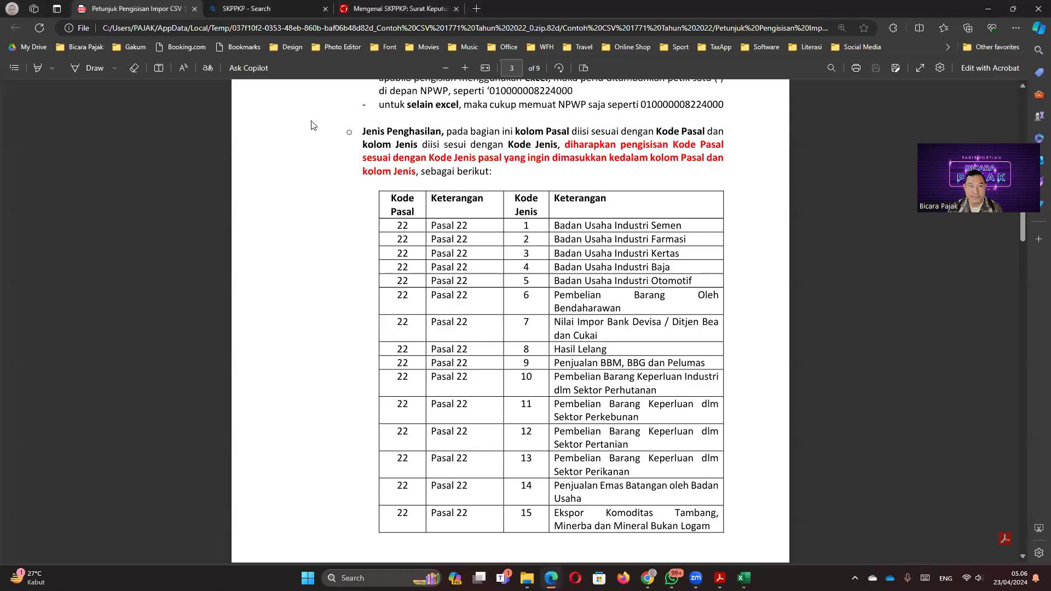
Step: Read the guide's page 1 'MULAI TAHUN PAJAK 2022' rules, then return to the CSV in Excel
scroll(356, 277, up, 2)
scroll(356, 277, up, 3)
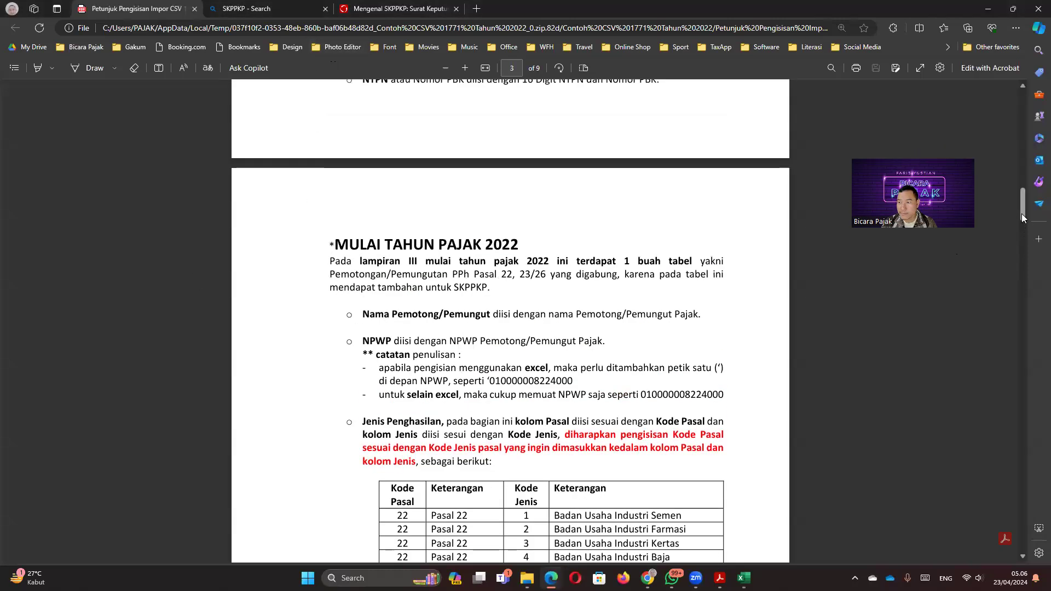
drag(1023, 218, 1023, 121)
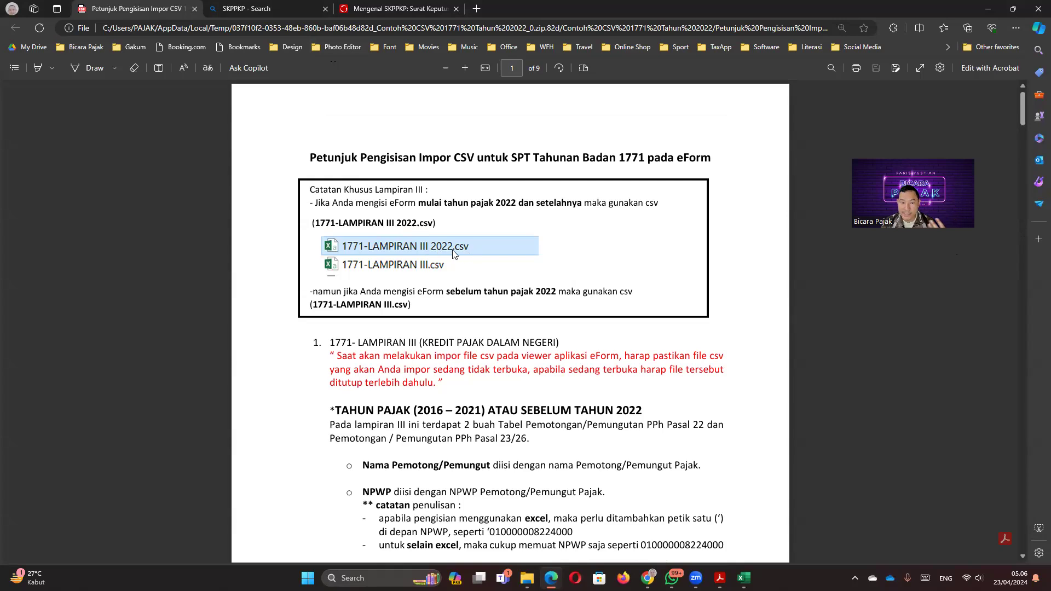
scroll(383, 306, down, 2)
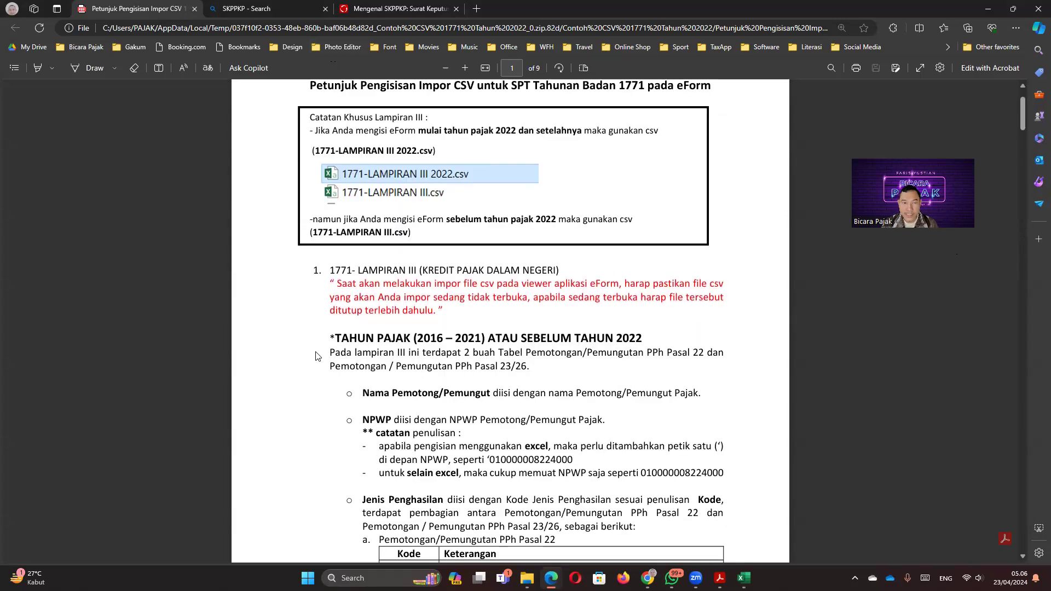
scroll(316, 361, down, 15)
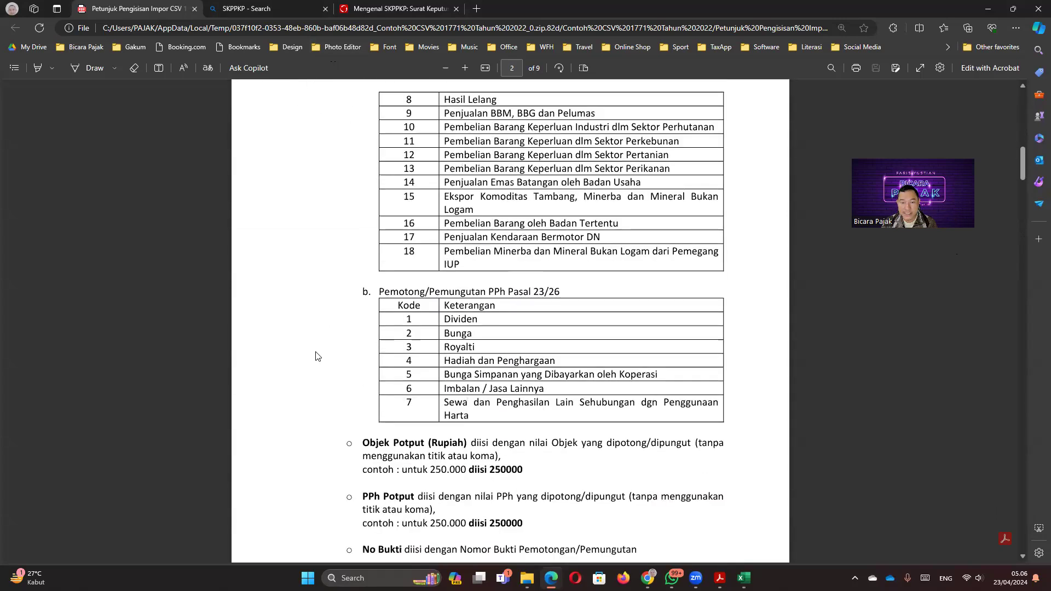
scroll(300, 401, down, 3)
scroll(300, 401, up, 2)
drag(330, 246, 514, 242)
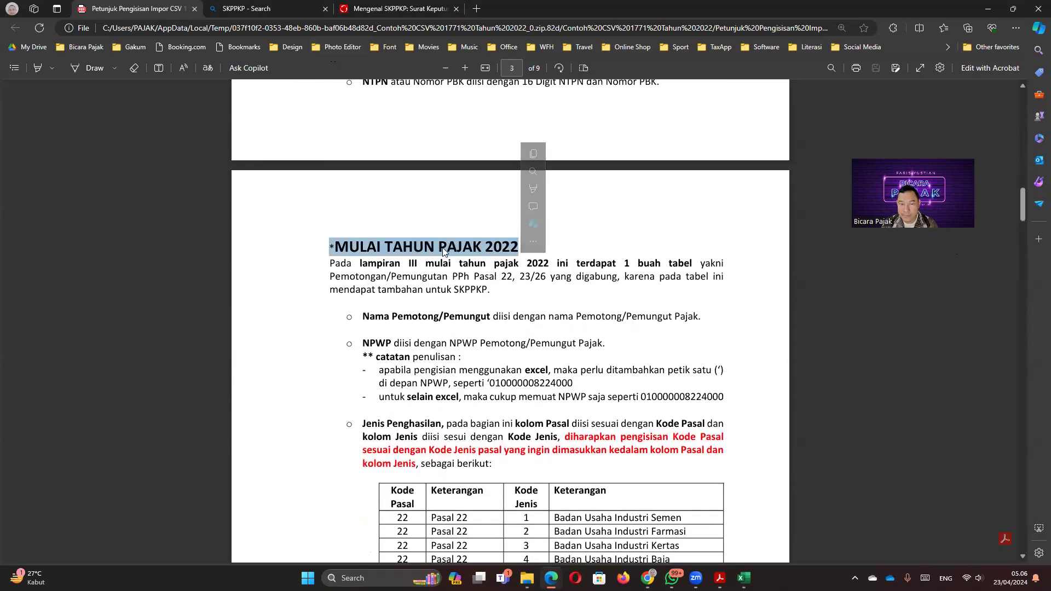
click(413, 313)
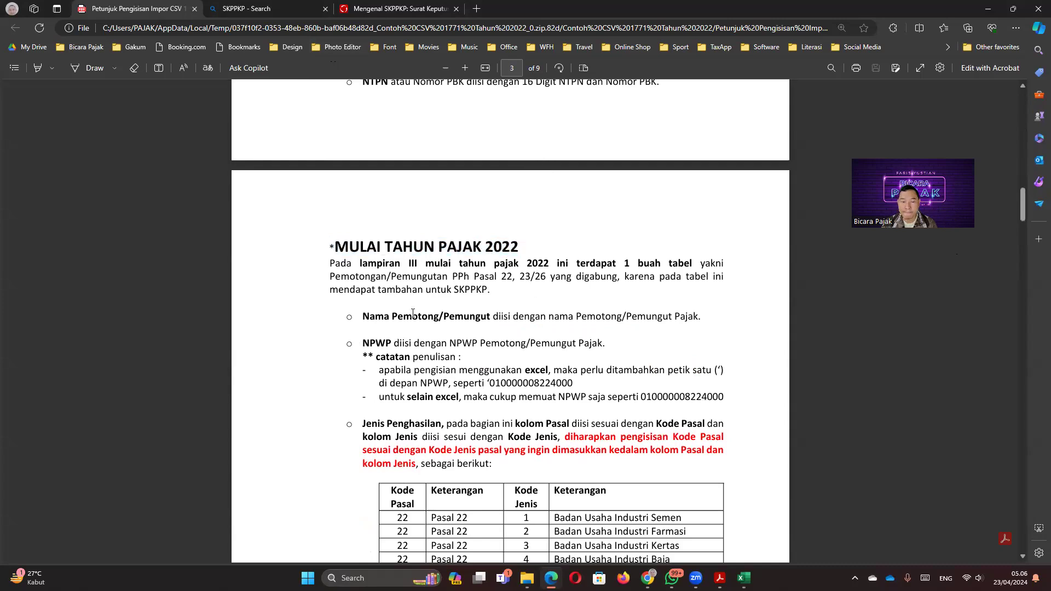
scroll(413, 313, down, 3)
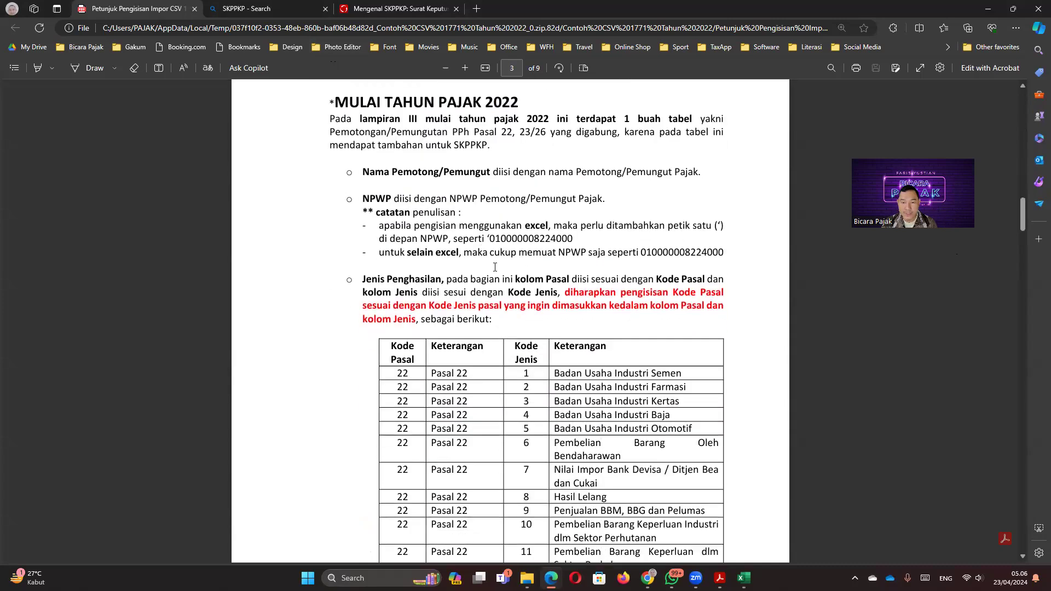
scroll(489, 238, down, 12)
click(743, 579)
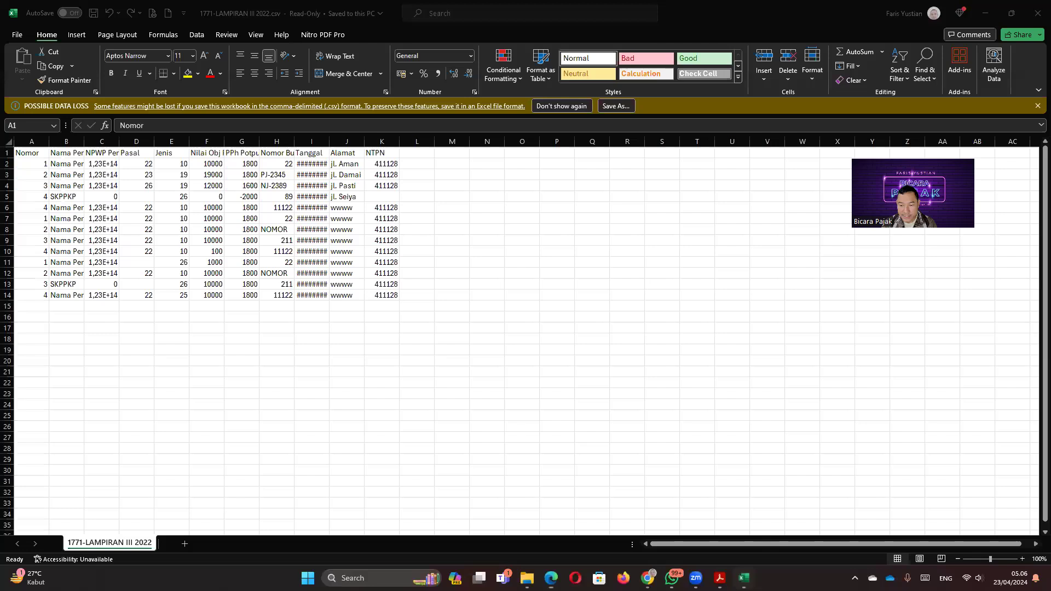
click(112, 196)
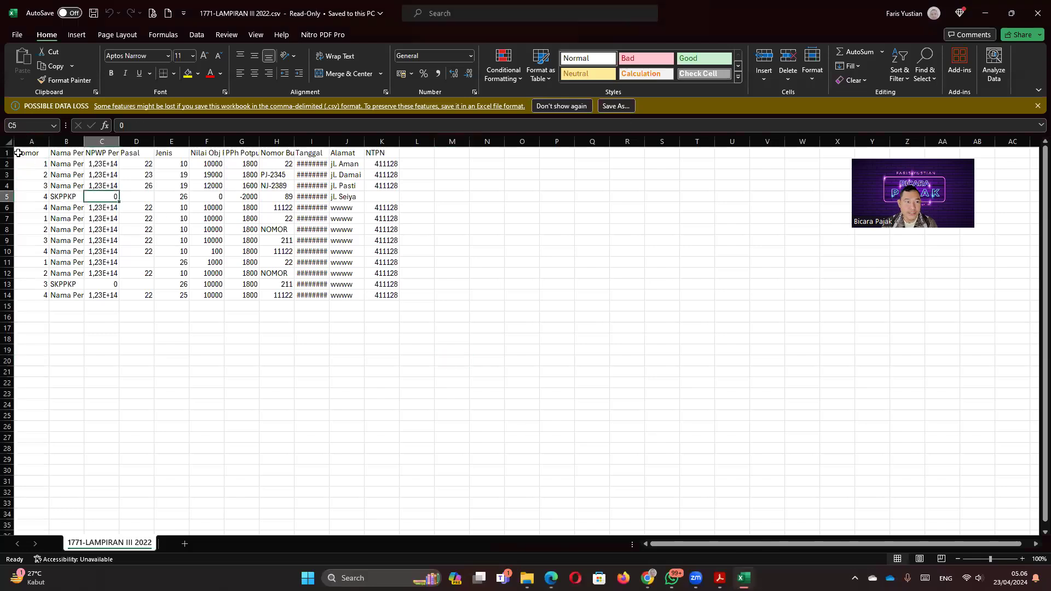
click(9, 142)
double_click(49, 141)
click(98, 272)
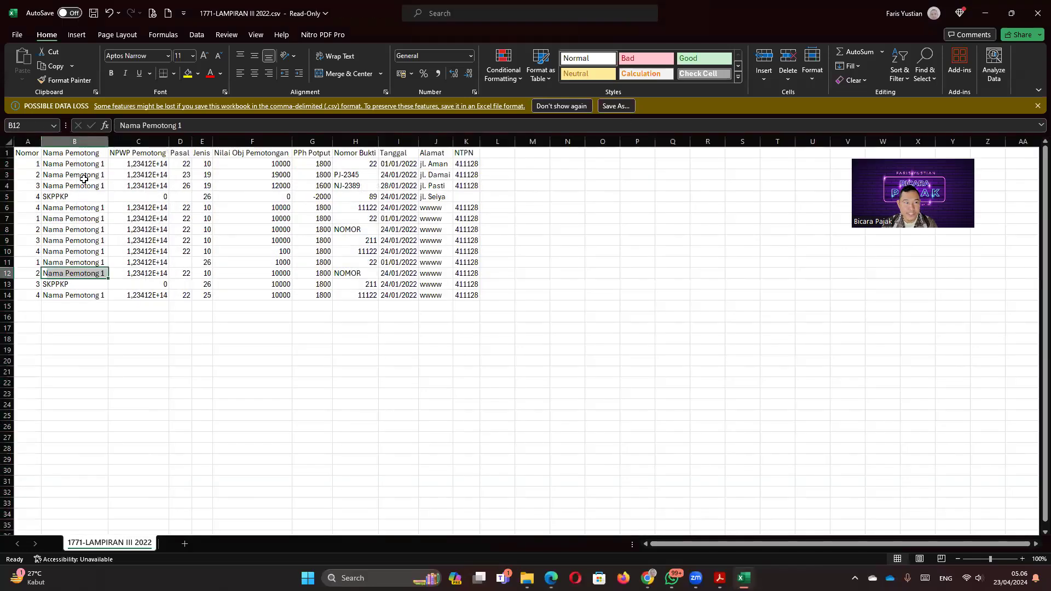
click(77, 164)
click(33, 155)
click(66, 151)
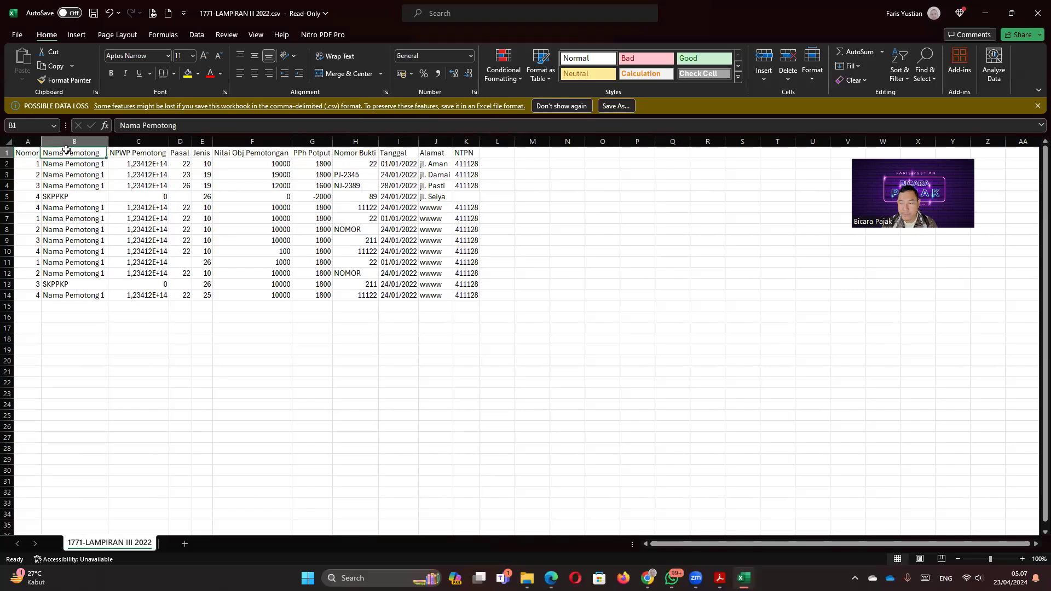
click(118, 152)
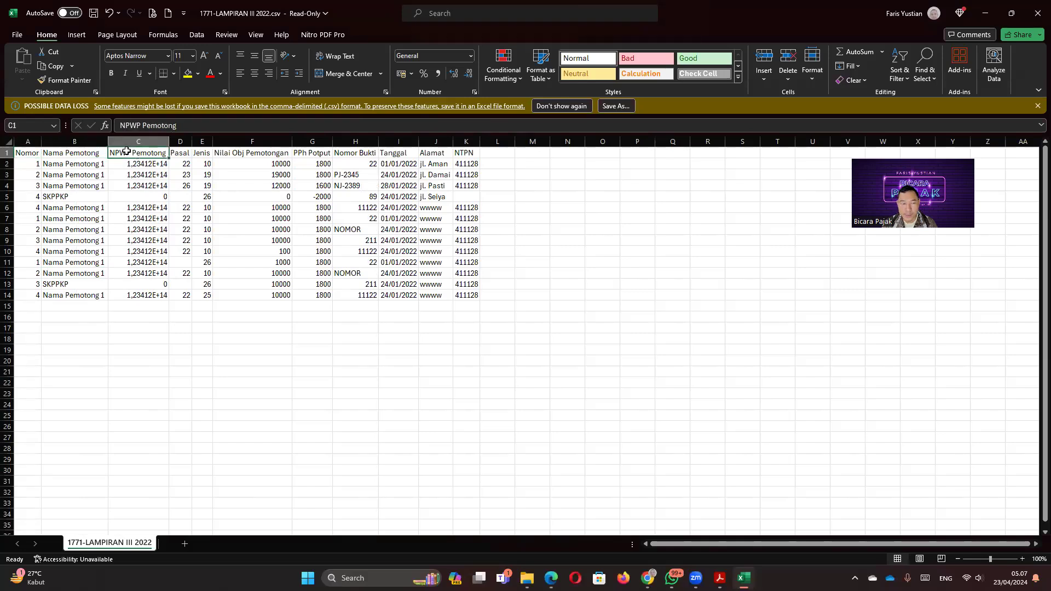
click(181, 152)
click(202, 153)
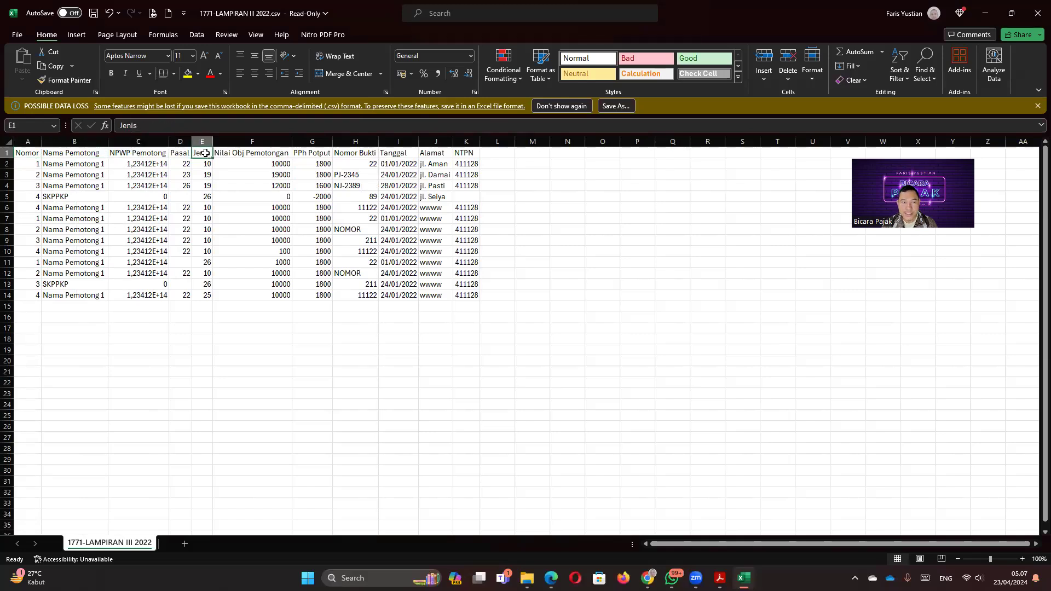
click(236, 153)
click(309, 153)
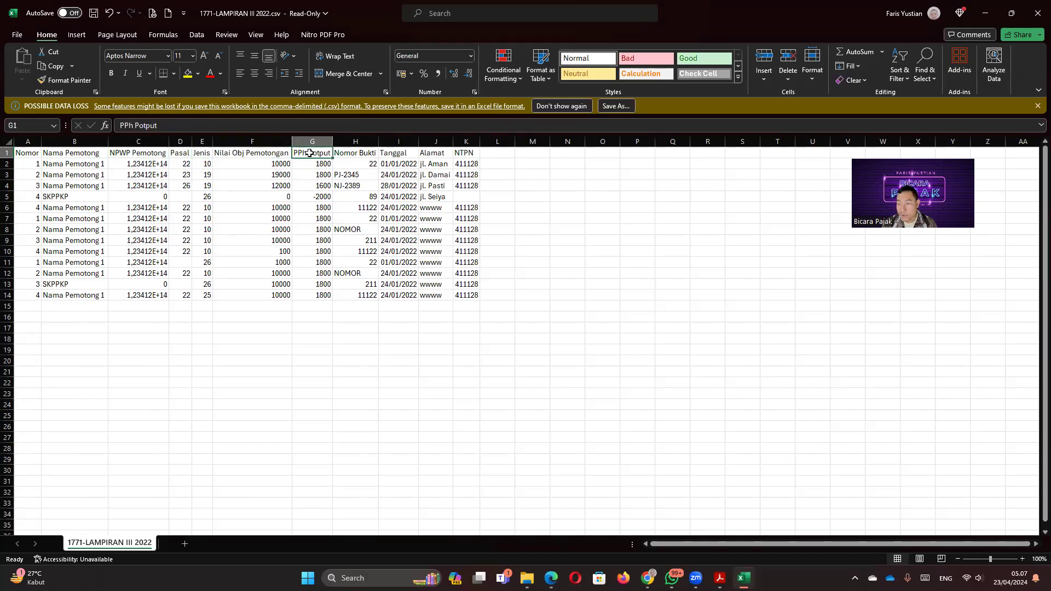
click(351, 152)
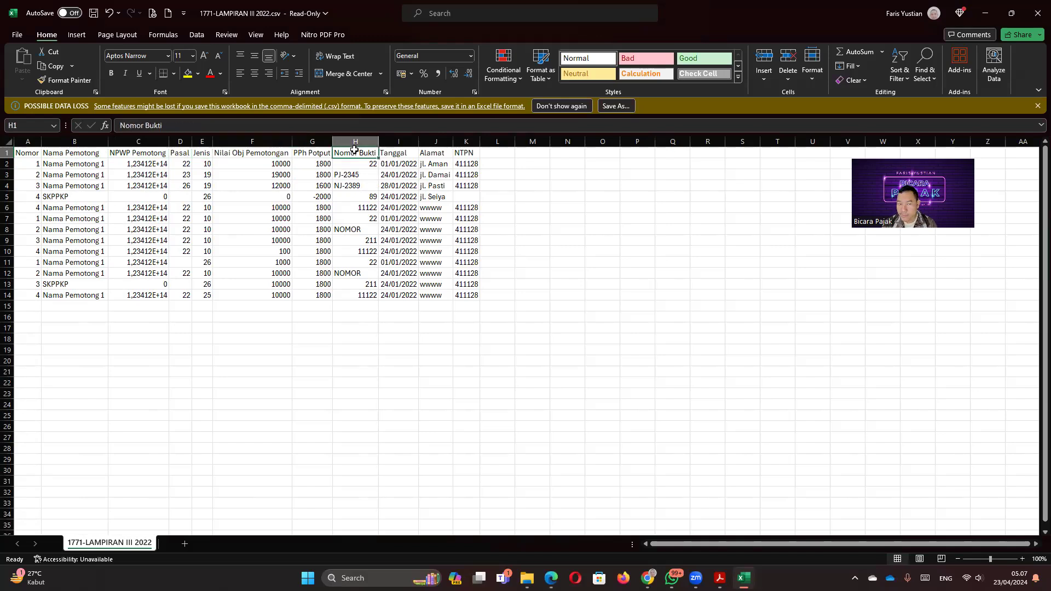
click(397, 153)
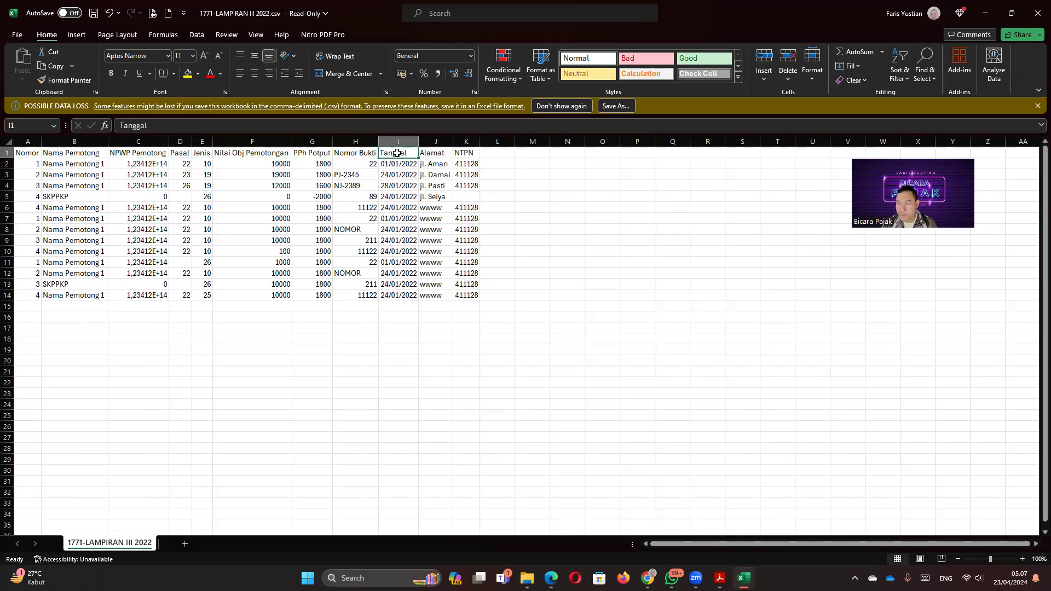
click(438, 152)
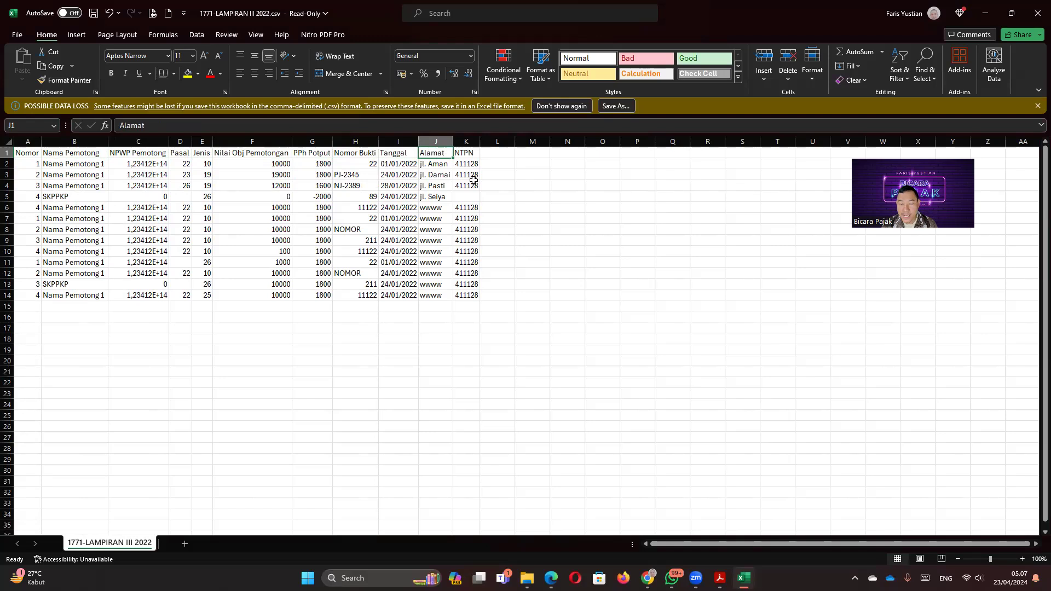
click(80, 196)
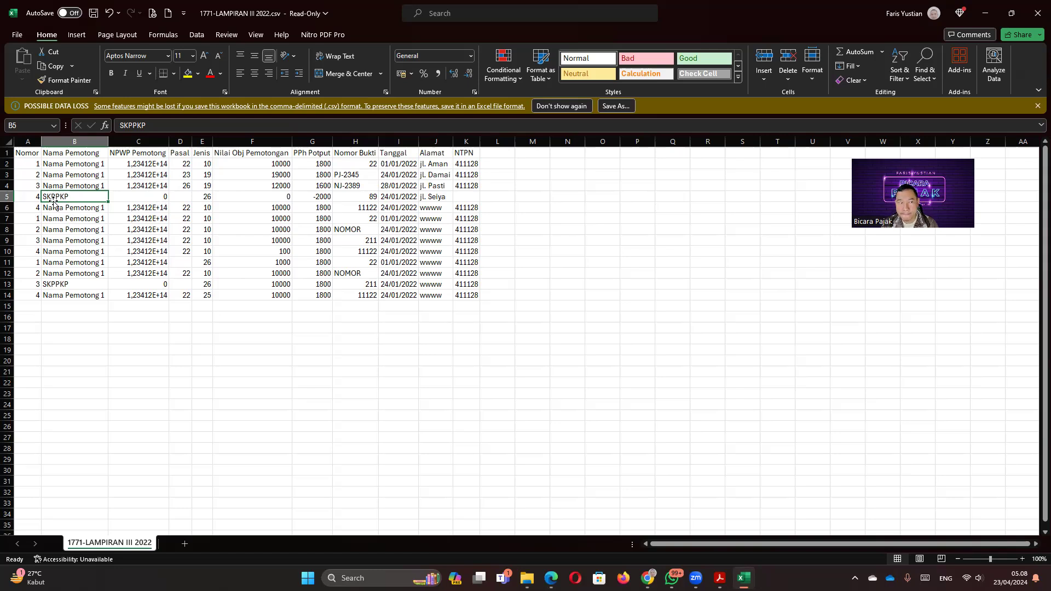
Step: Delete the extra data rows 7 through 14
drag(30, 165, 5, 296)
right_click(5, 296)
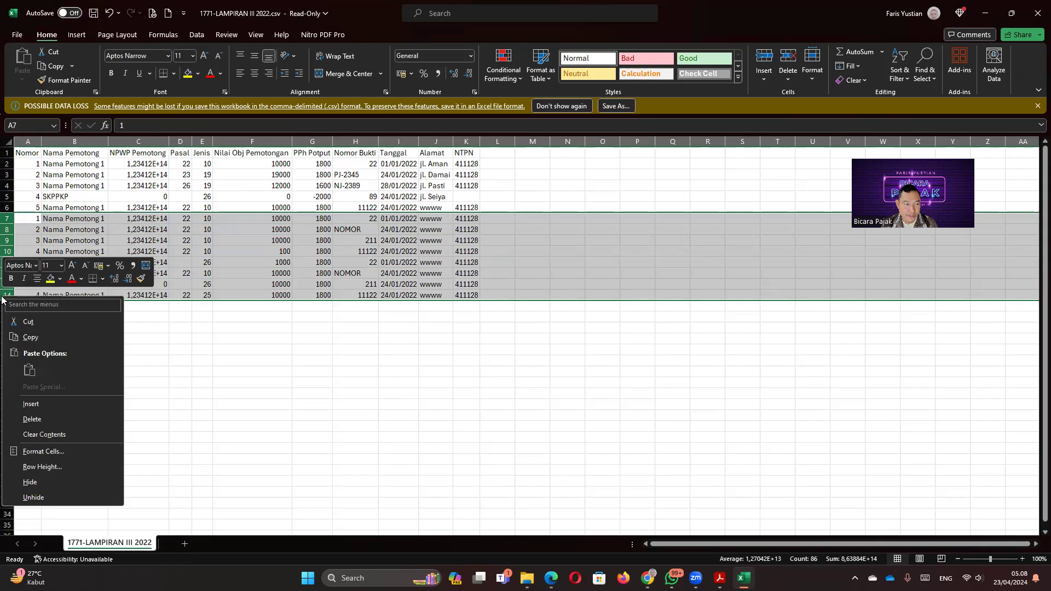
click(33, 406)
Step: Enter withholder names PT A, PT B, PT C, PT A, PT B in B2:B6
click(74, 165)
text(p)
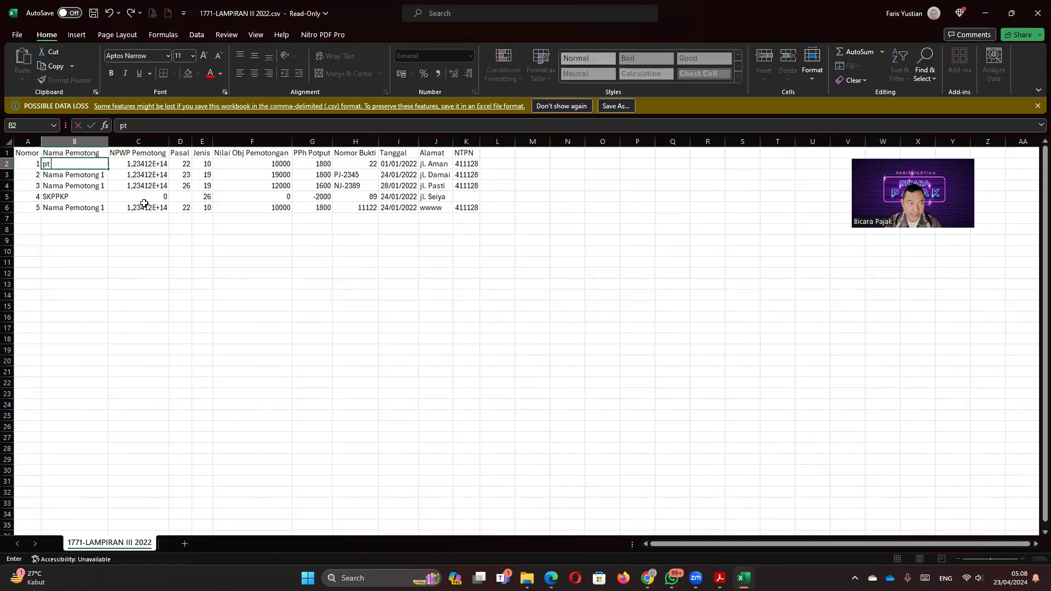
key(BackSpace)
text(PT A)
key(Return)
text(PT B)
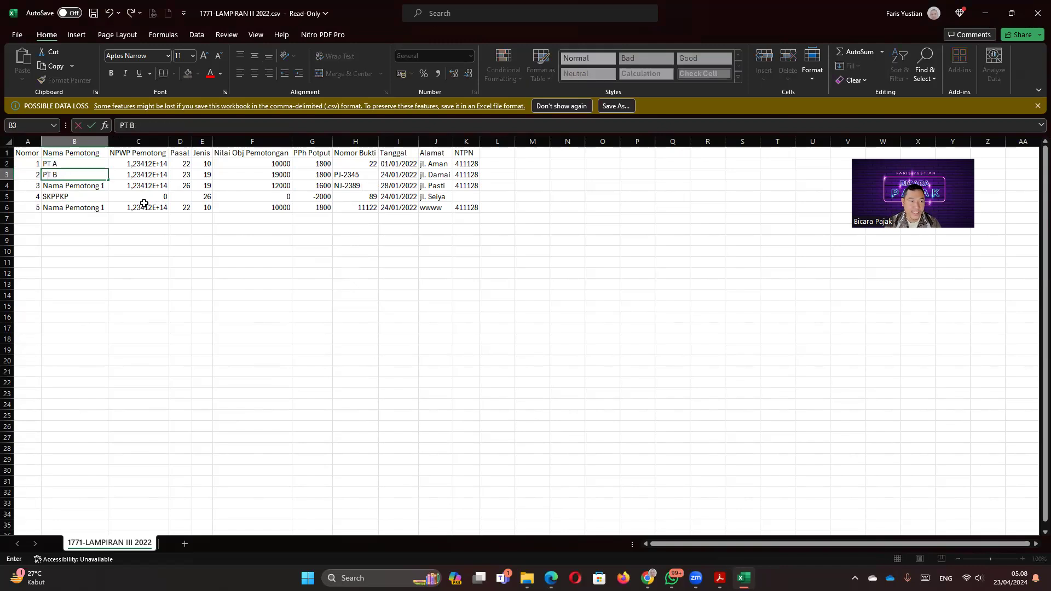
key(Return)
text(PT)
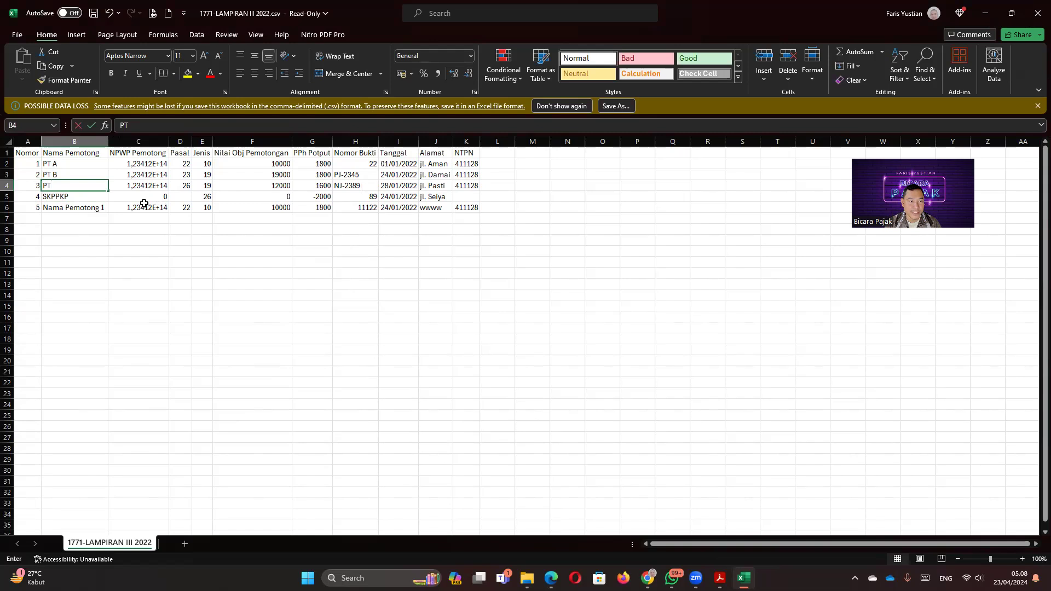
text( C)
key(Return)
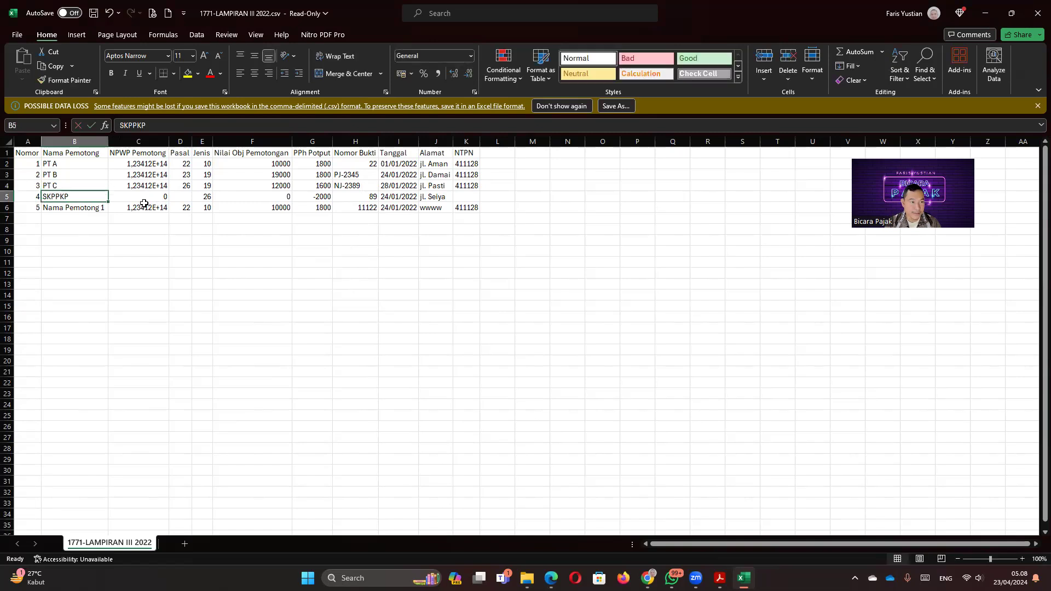
text(PT A)
key(Return)
text(PT B)
click(144, 204)
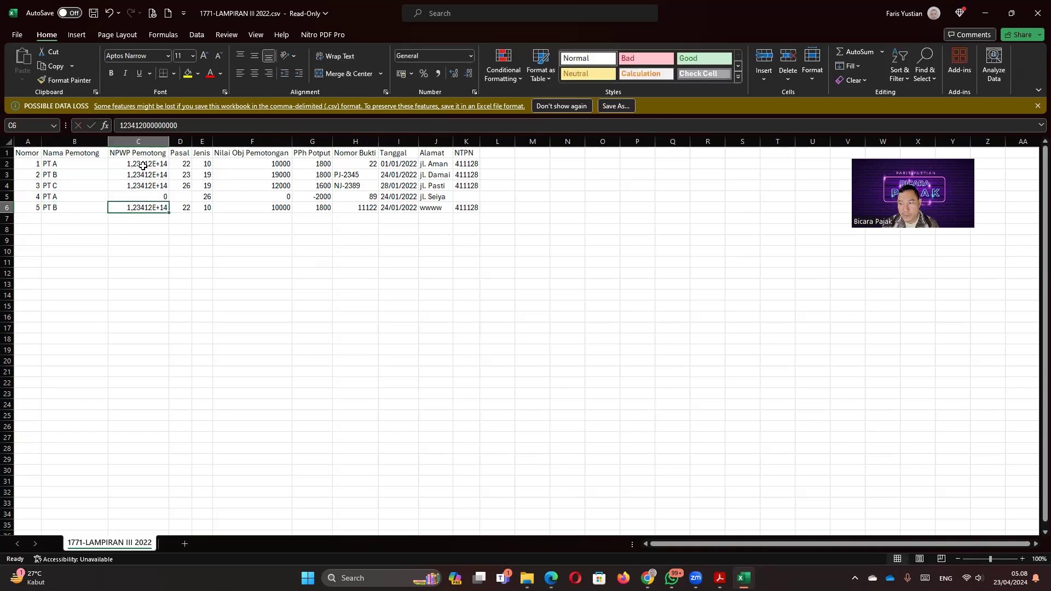
ctrl+scroll(141, 262, up, 3)
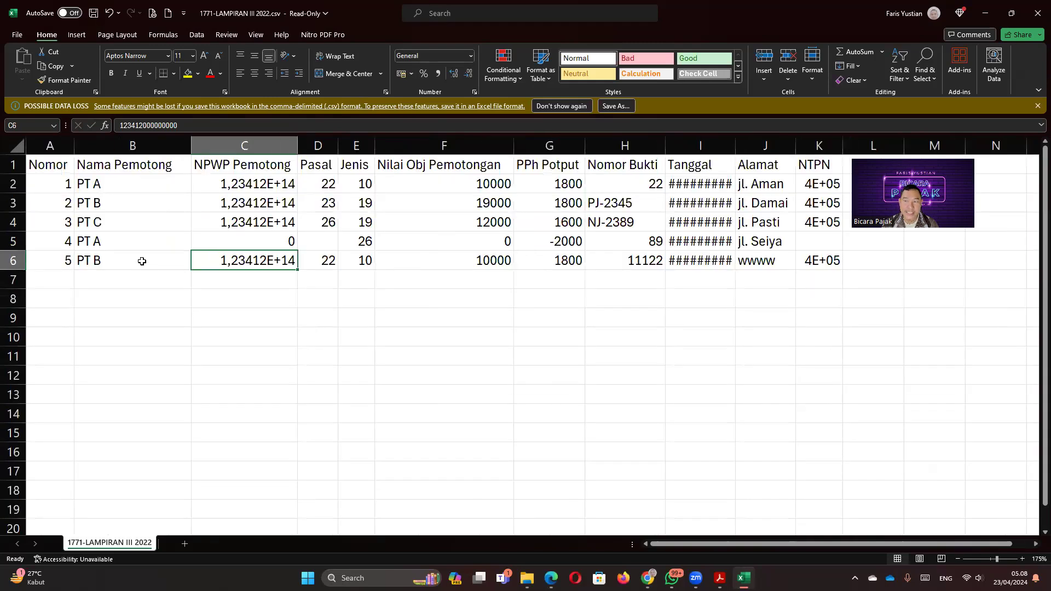
ctrl+scroll(141, 261, up, 1)
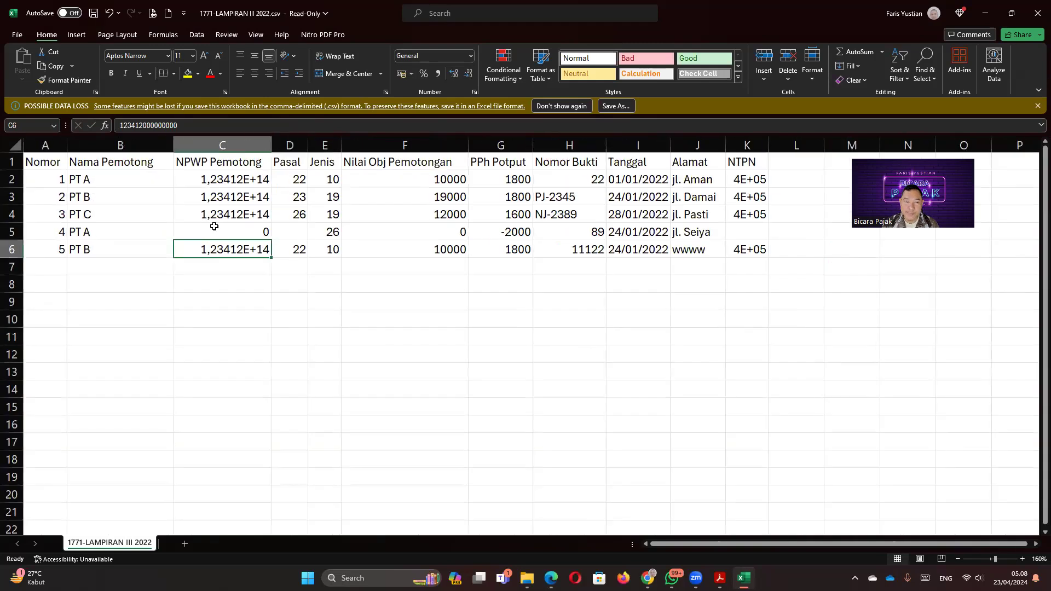
click(214, 179)
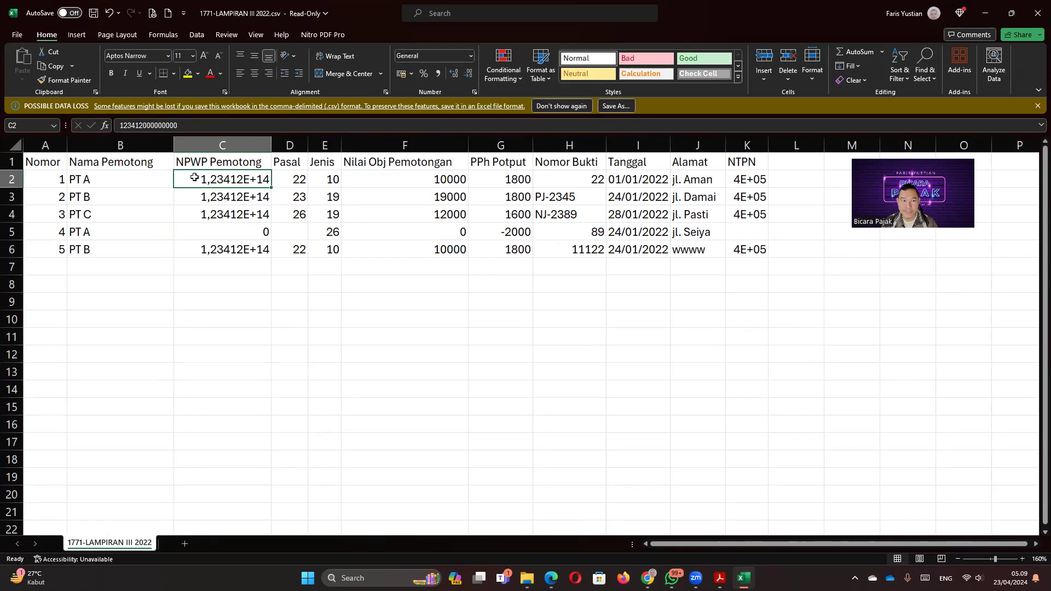
text(')
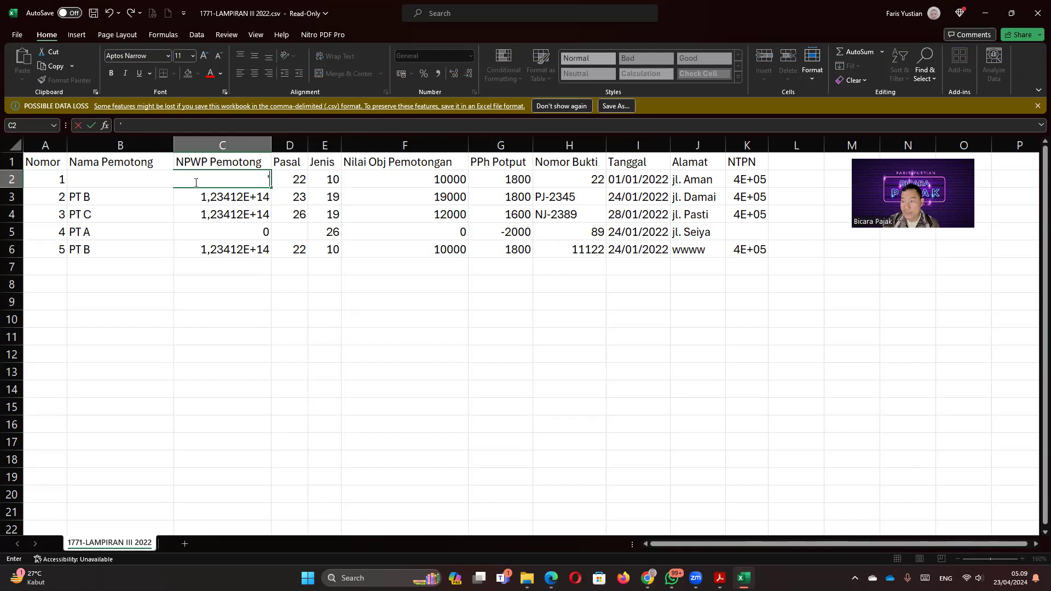
text(01)
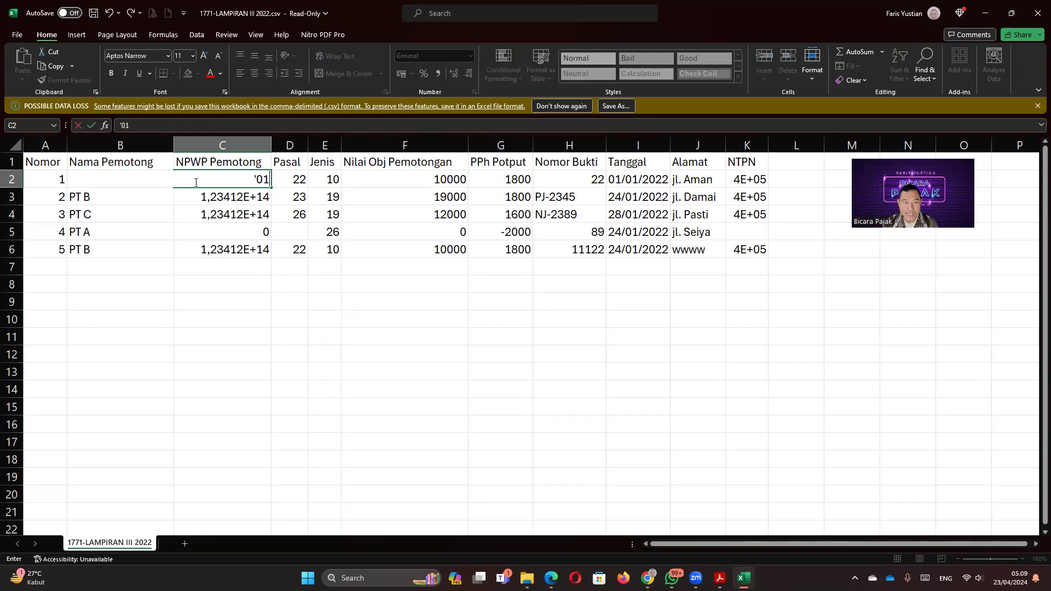
text(1234561)
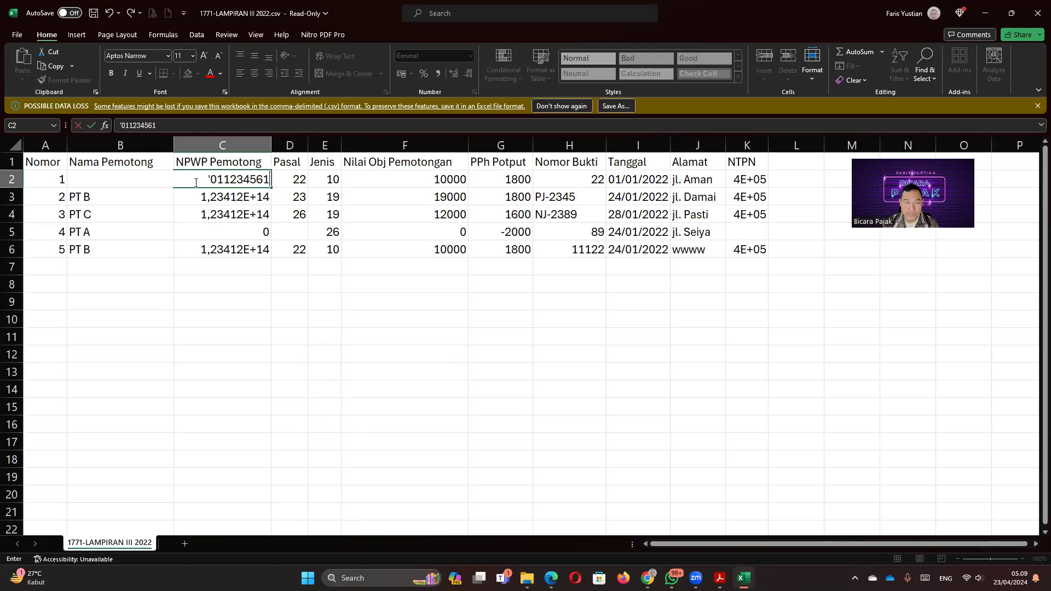
text(001000)
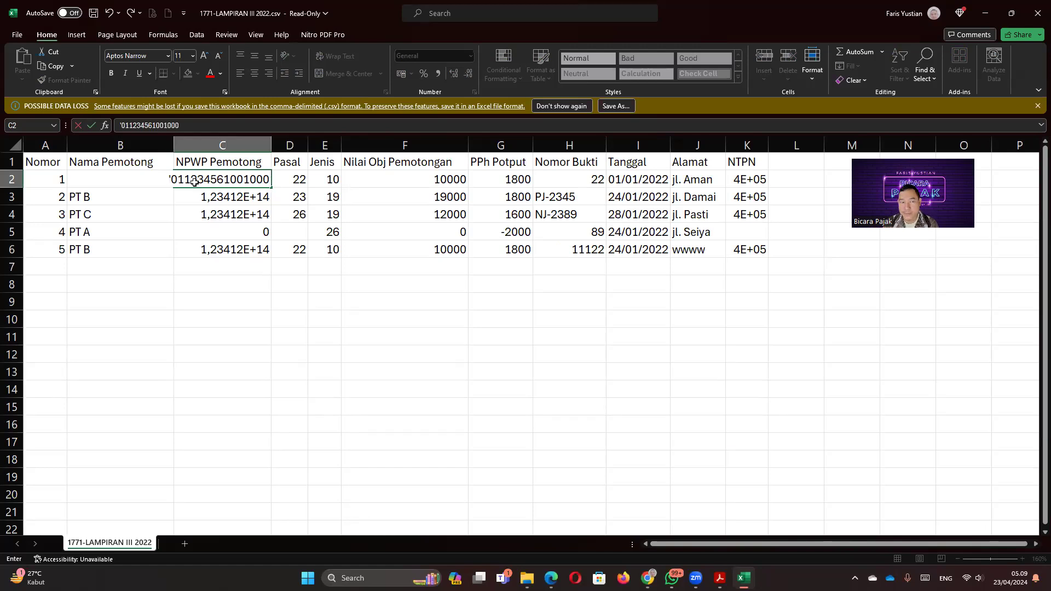
key(Return)
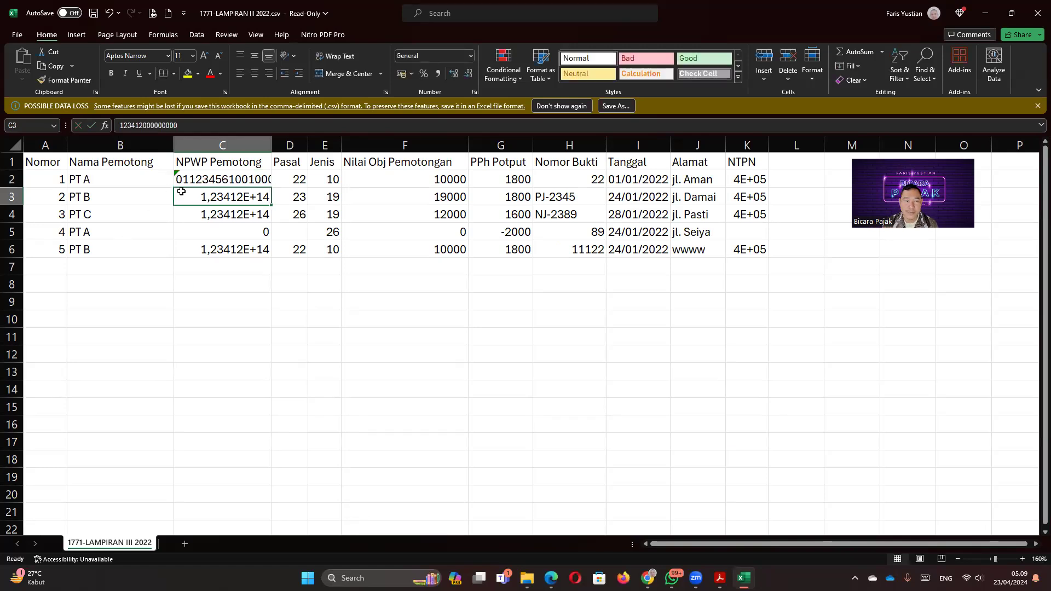
double_click(272, 147)
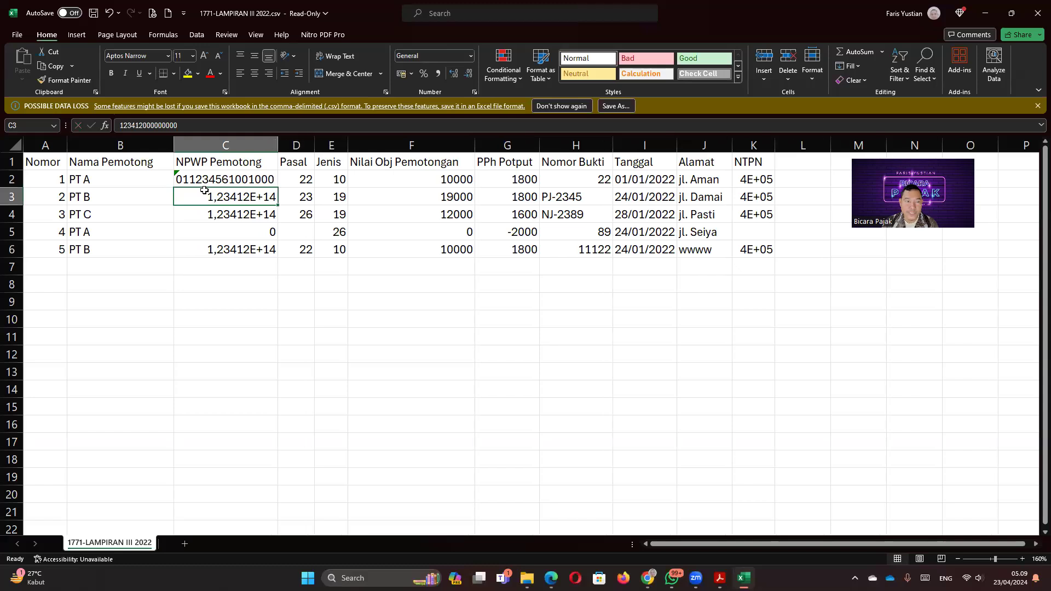
text('02)
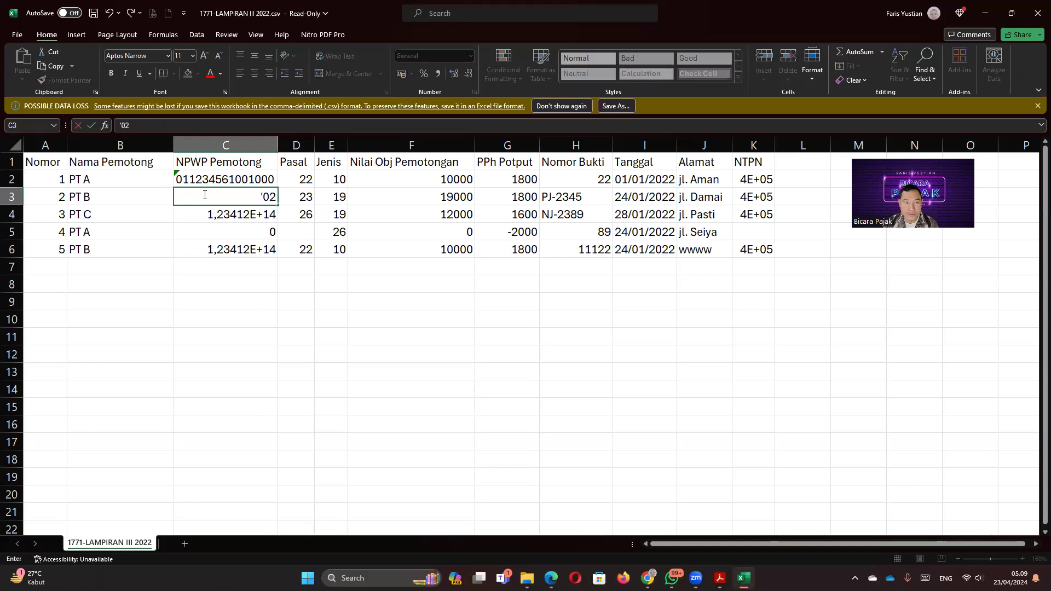
text(123)
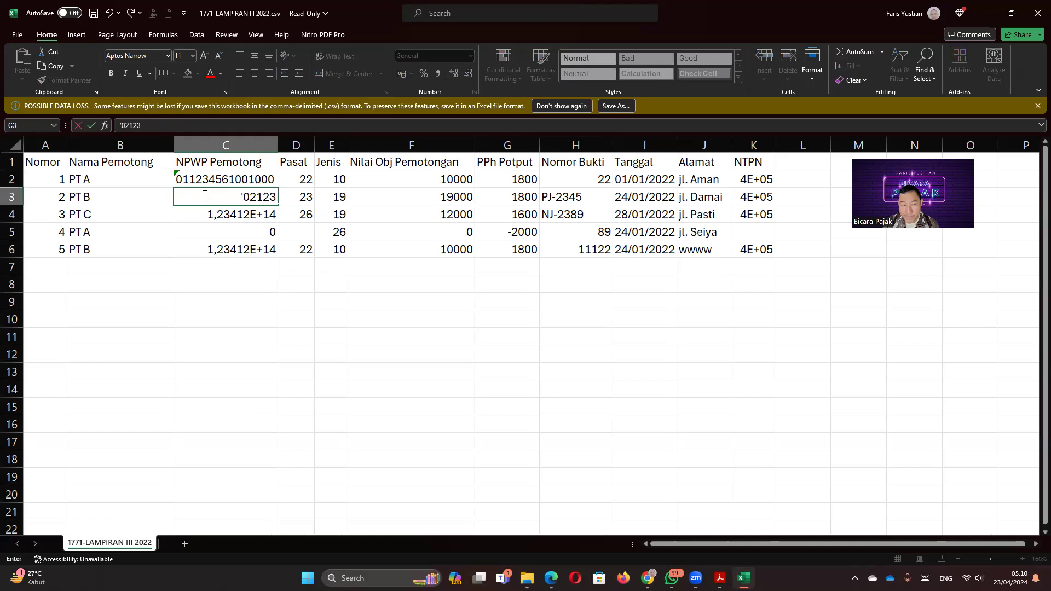
text(4561431000)
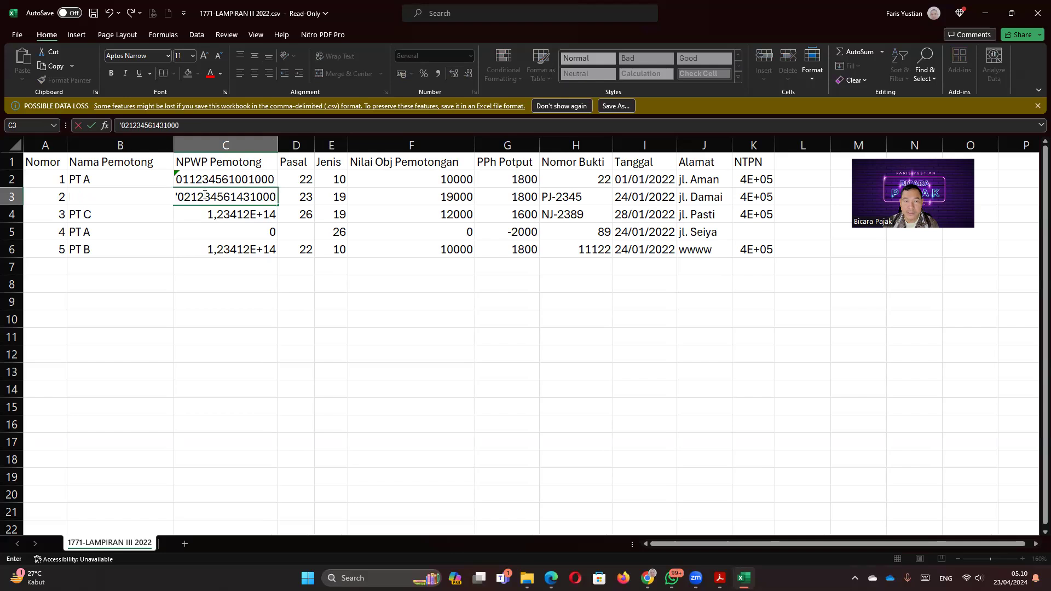
key(Return)
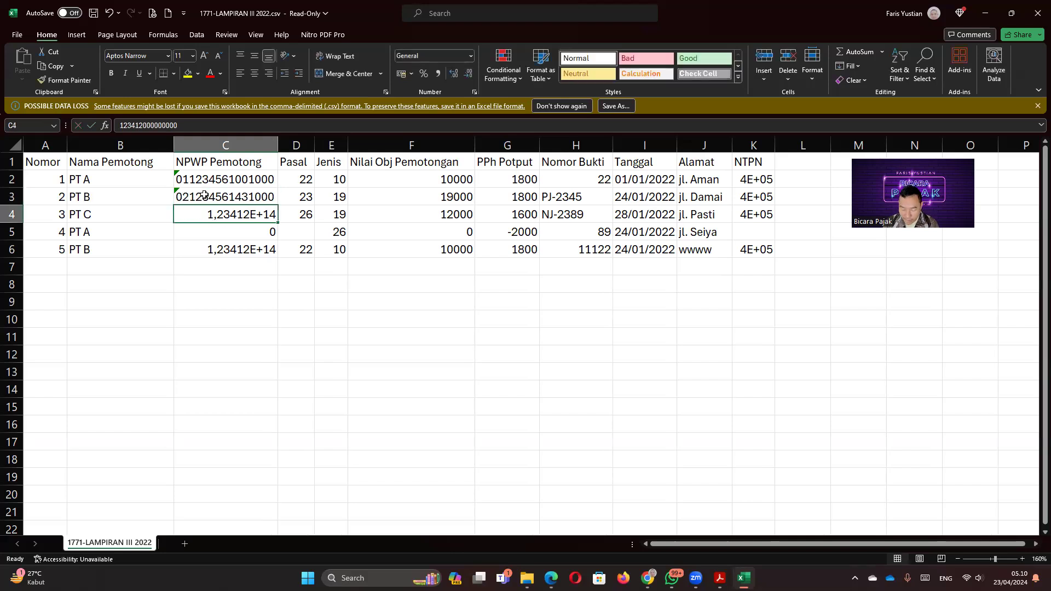
text('03123123)
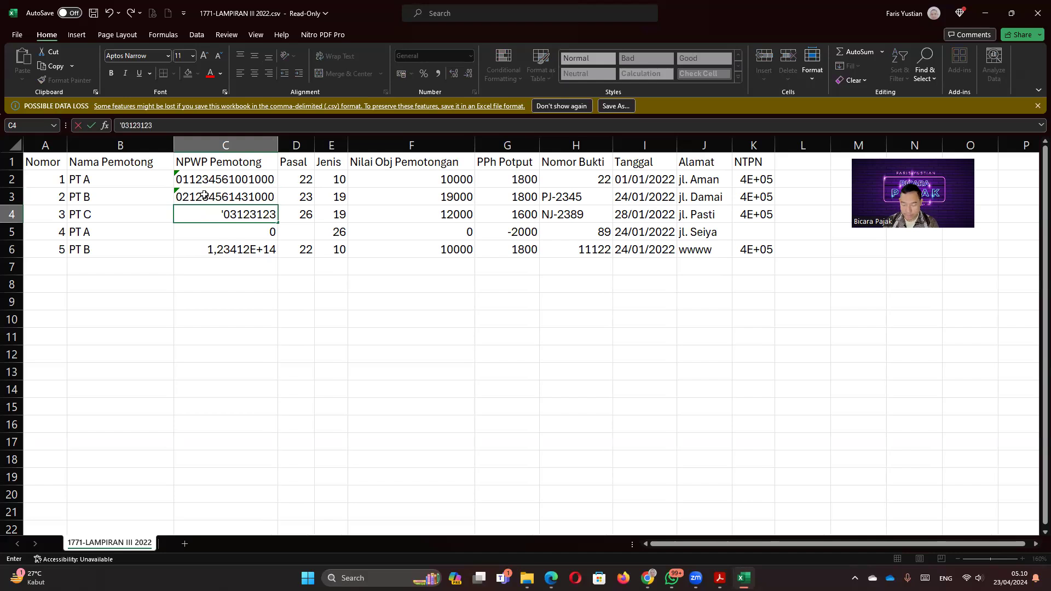
key(BackSpace)
key(BackSpace)
key(BackSpace)
text(4)
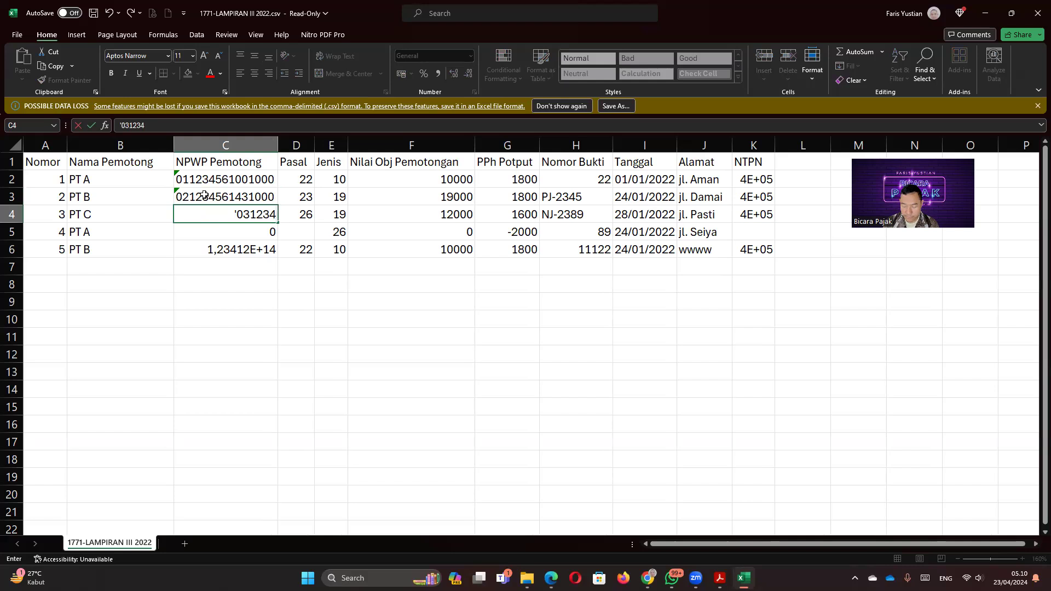
text(561)
text(002000)
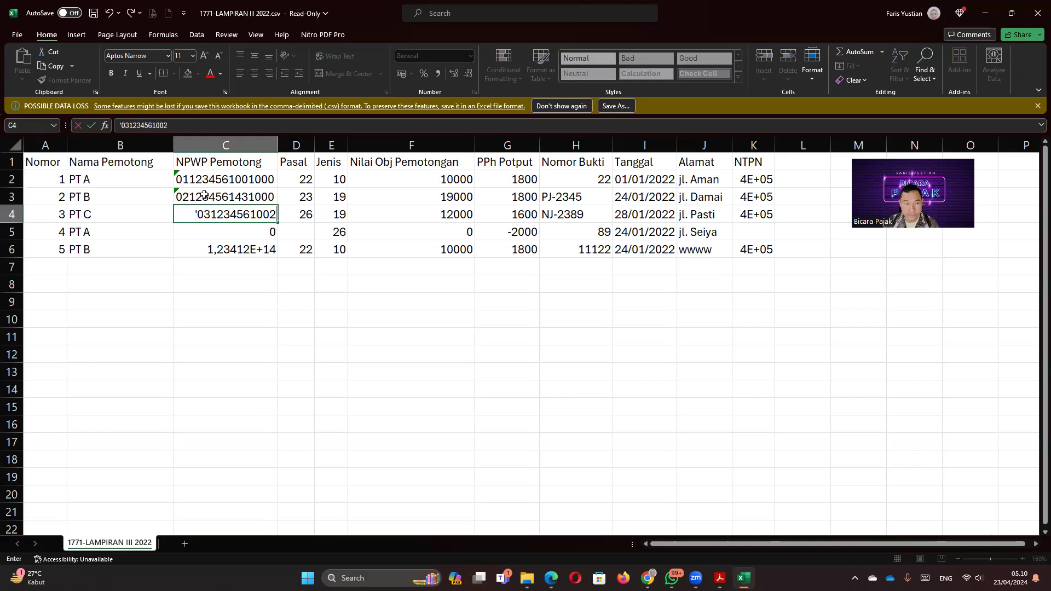
key(Return)
Step: Copy the C2:C3 NPWPs into C5:C6 for the repeat PT A and PT B rows
drag(203, 181, 225, 194)
key(ctrl+c)
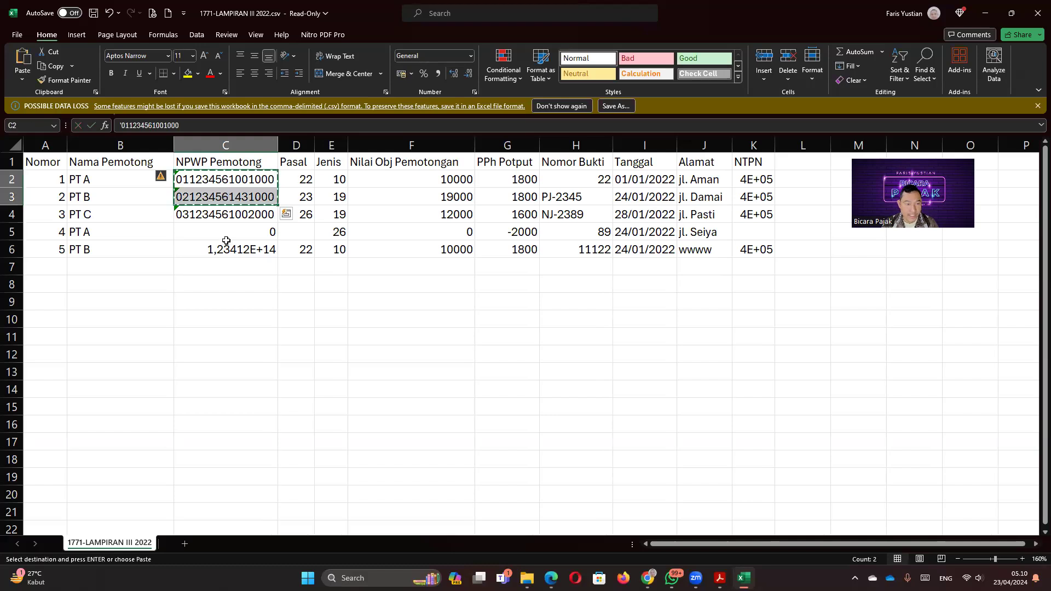
drag(225, 239, 225, 251)
key(ctrl+v)
click(226, 297)
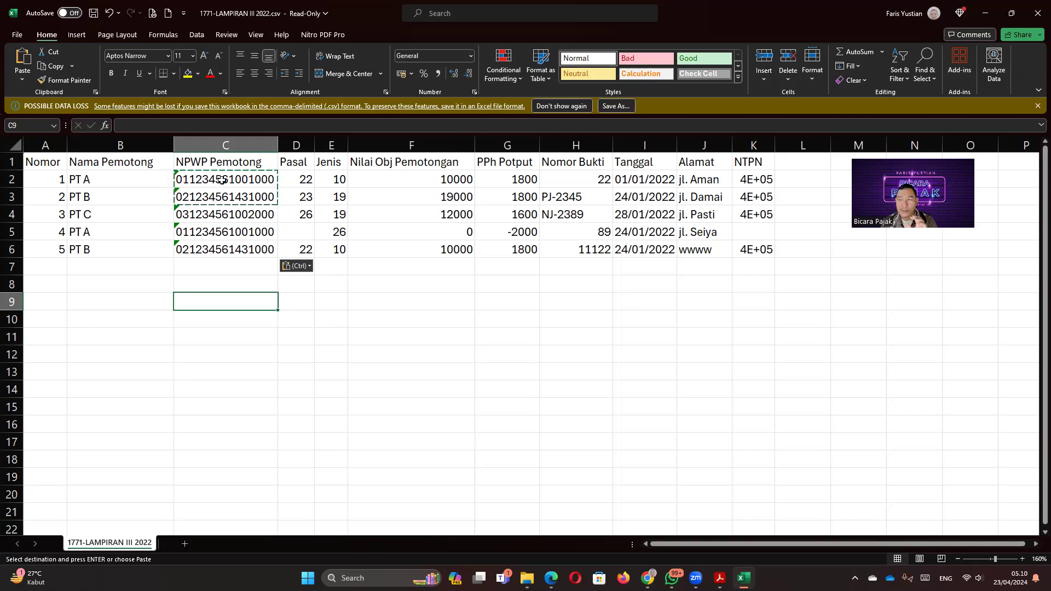
Step: Check the stored NPWP in C2 and the Pasal in D2, then bring the PDF guide forward
click(181, 180)
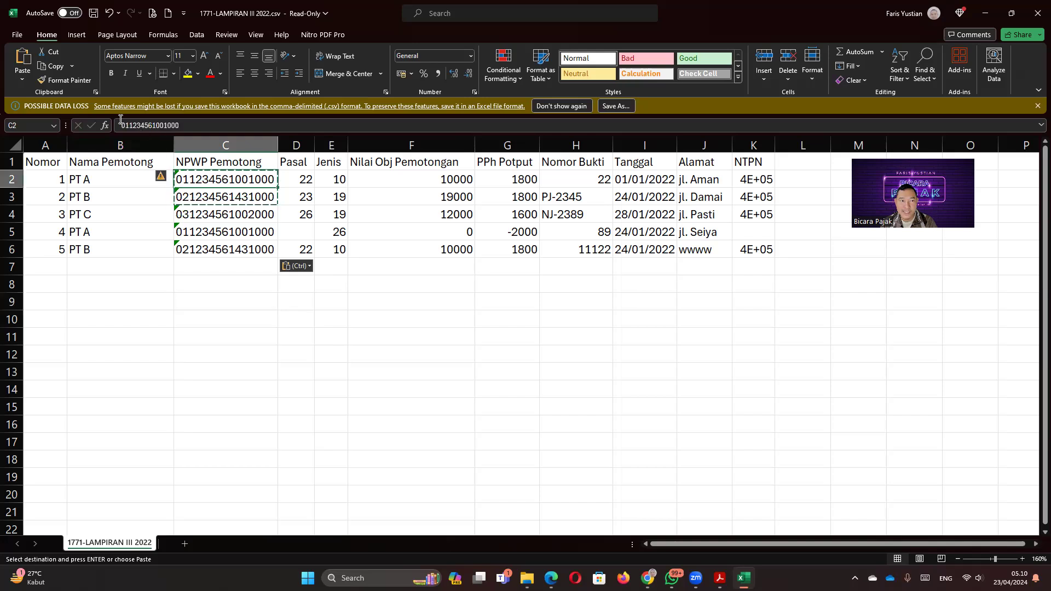
click(302, 181)
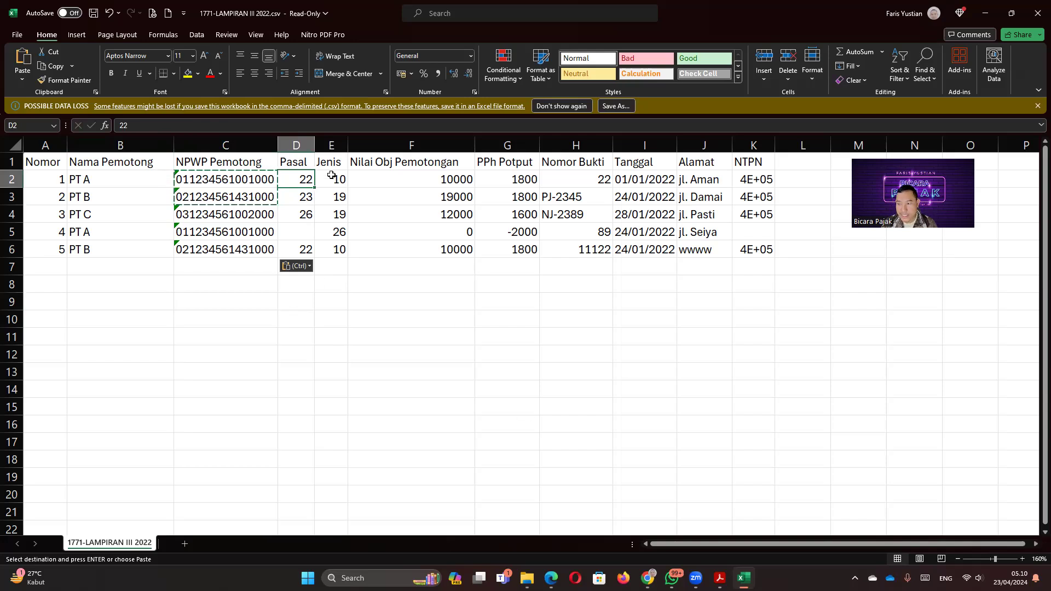
click(551, 578)
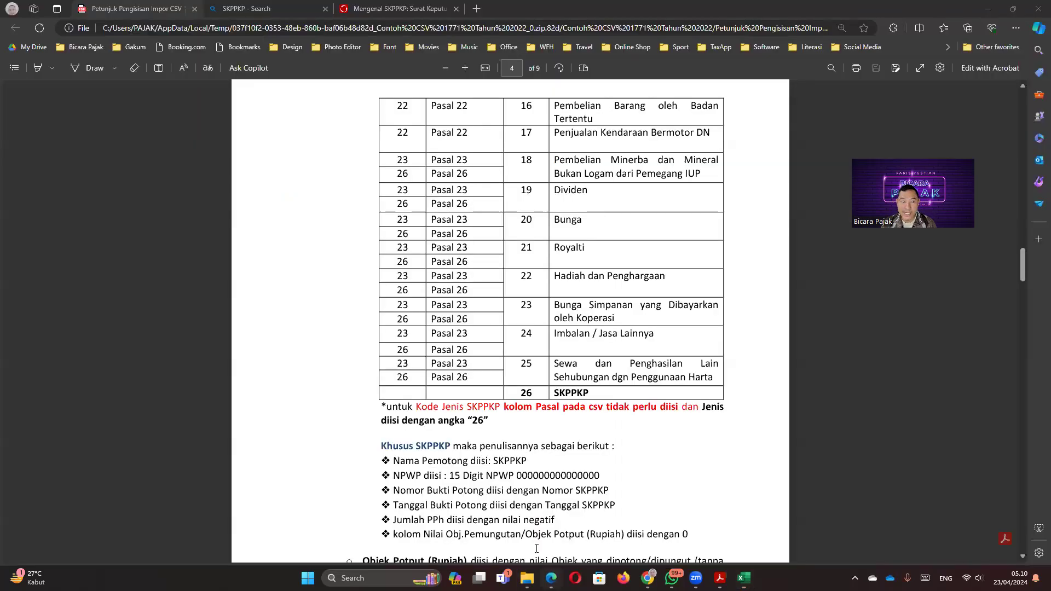
Step: Locate Kode Pasal 22 and its Kode Jenis entry in the guide's code table
scroll(356, 263, up, 10)
scroll(298, 315, up, 6)
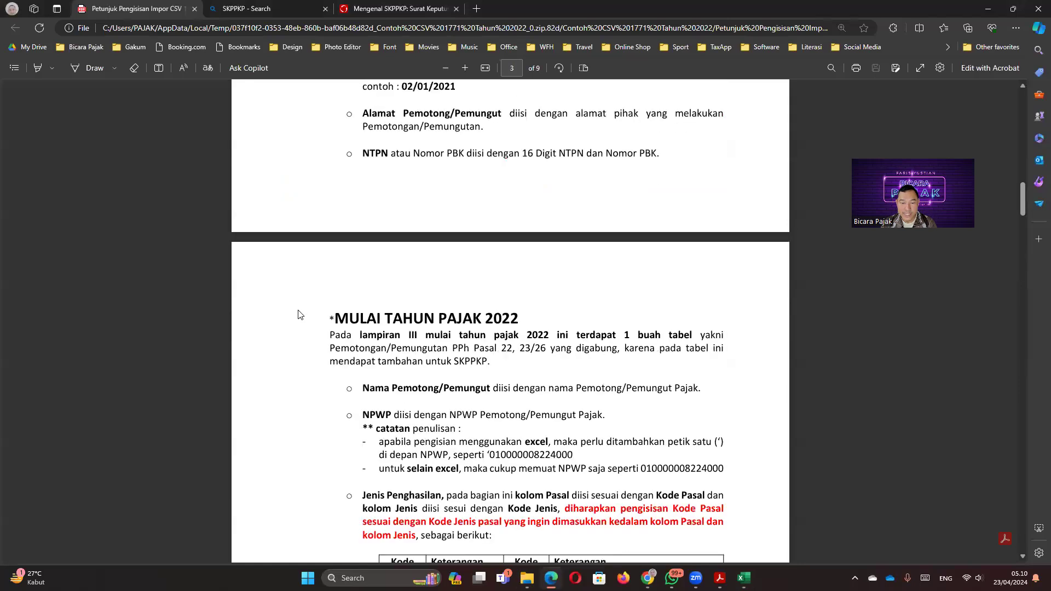
scroll(299, 315, down, 5)
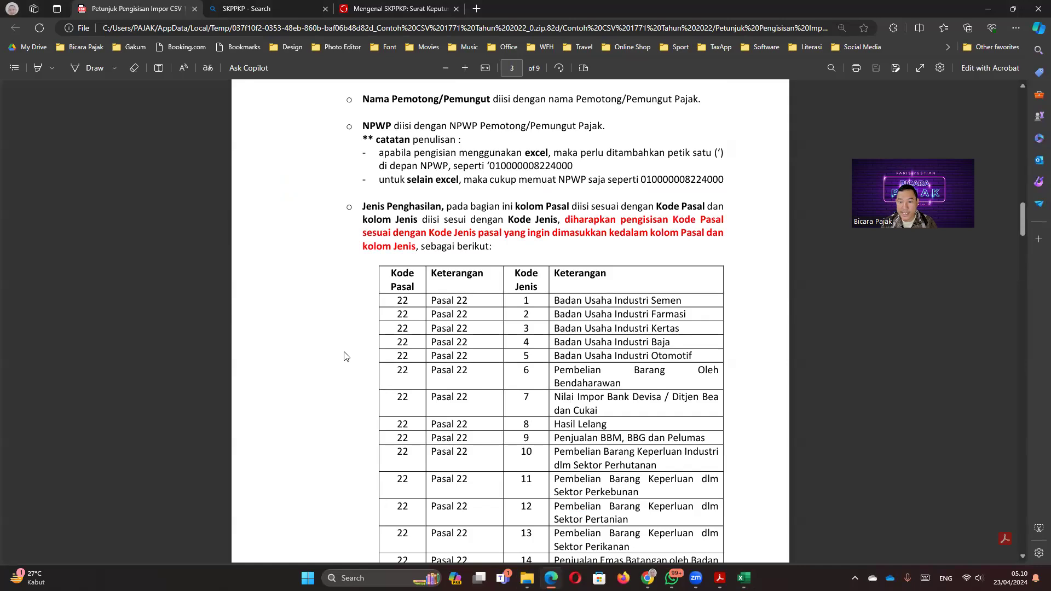
scroll(474, 359, down, 3)
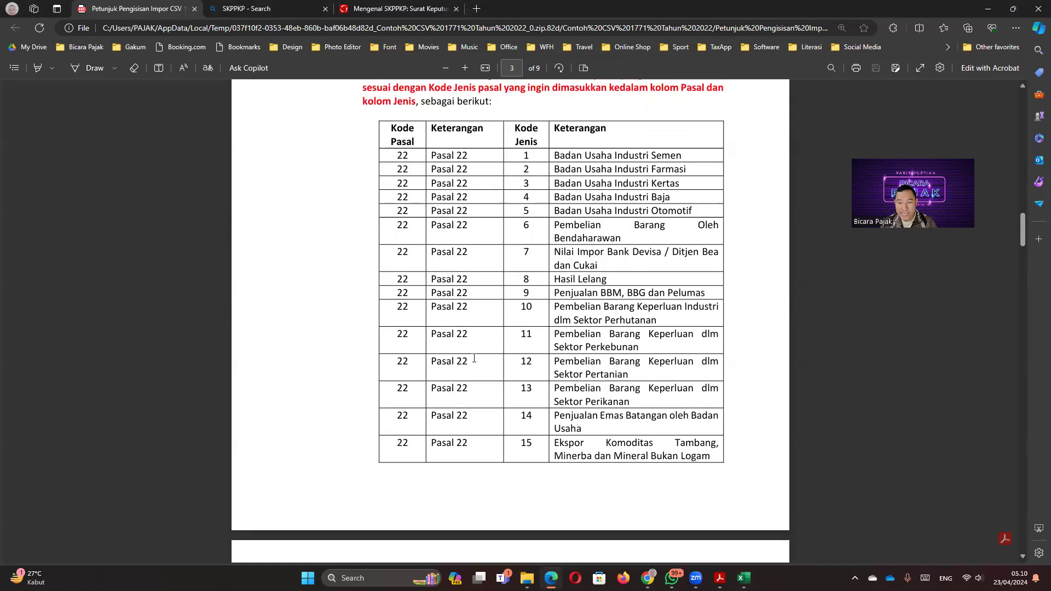
drag(396, 226, 414, 228)
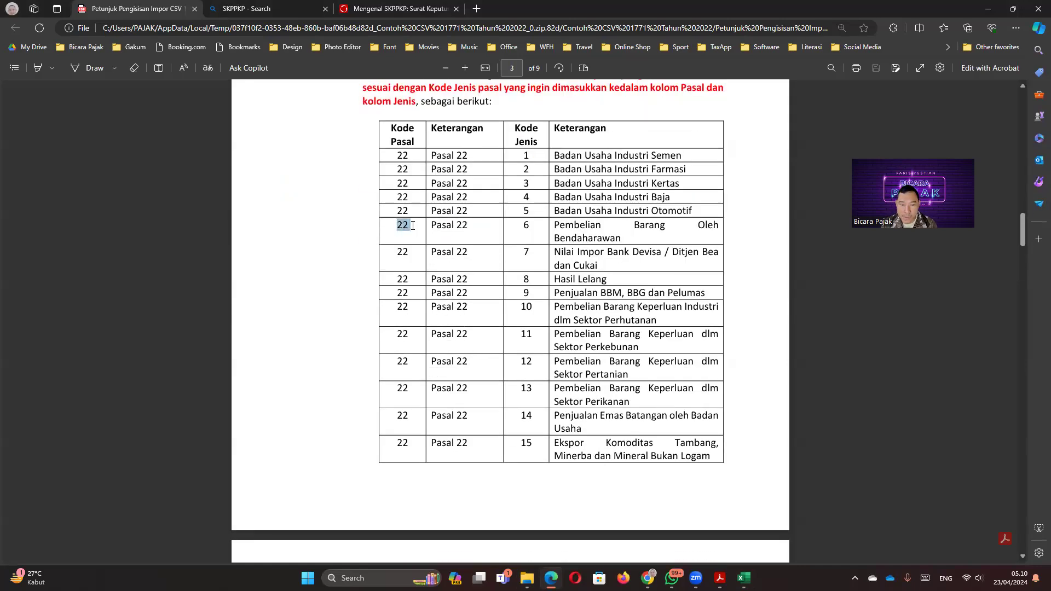
drag(521, 228, 530, 230)
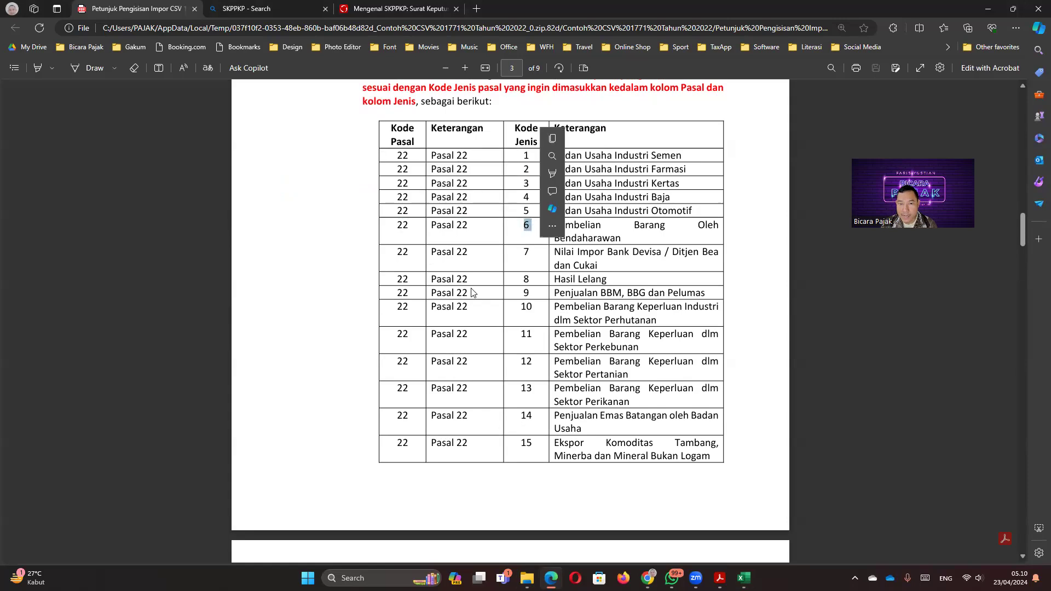
Step: Review the Jenis Penghasilan code table, then snap the PDF to the left half of the screen
scroll(473, 293, up, 3)
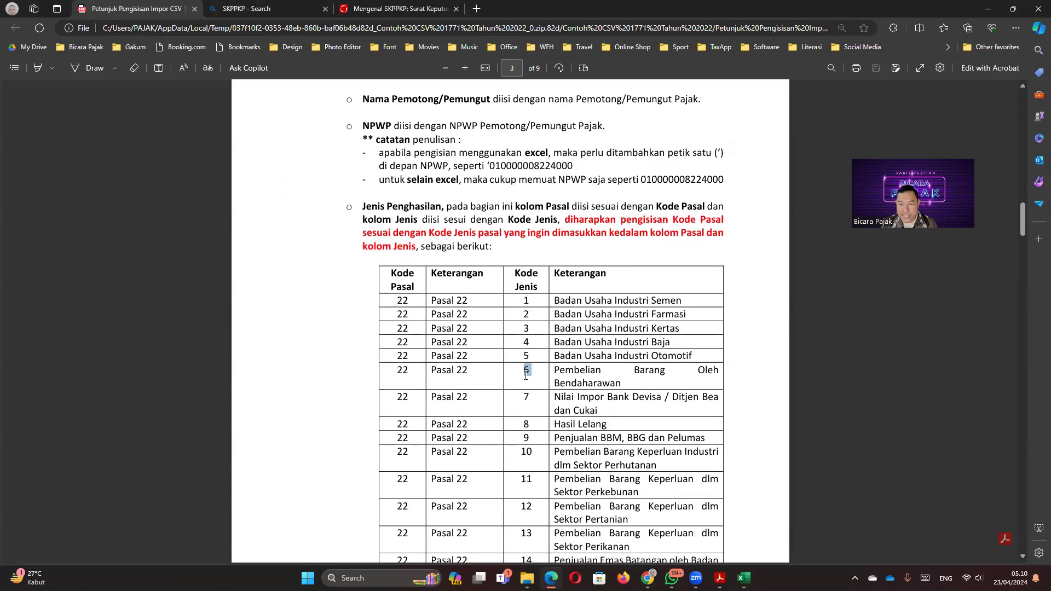
scroll(524, 378, down, 7)
scroll(524, 378, down, 7)
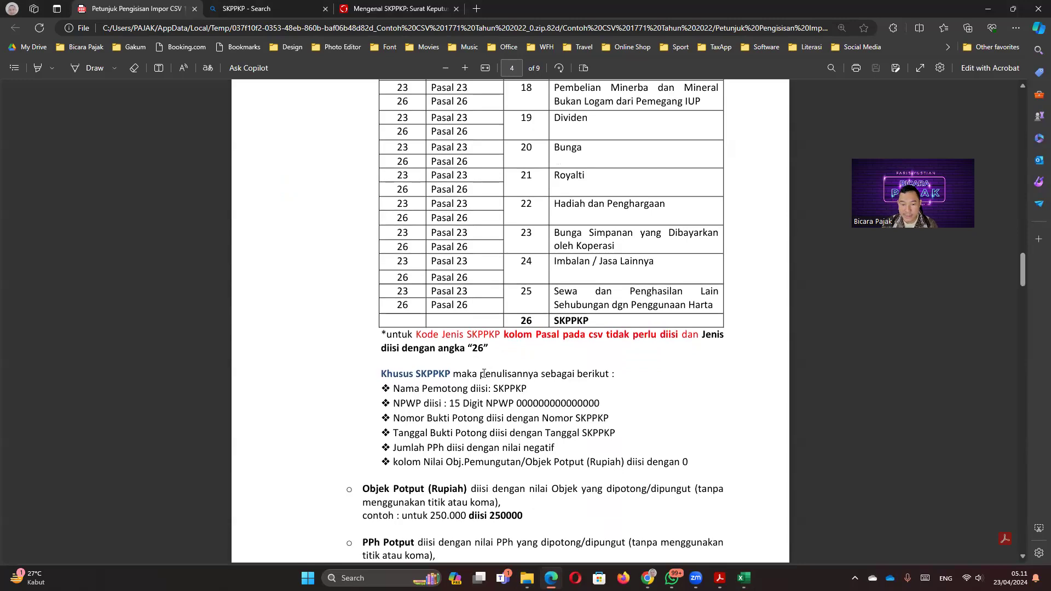
scroll(513, 377, down, 1)
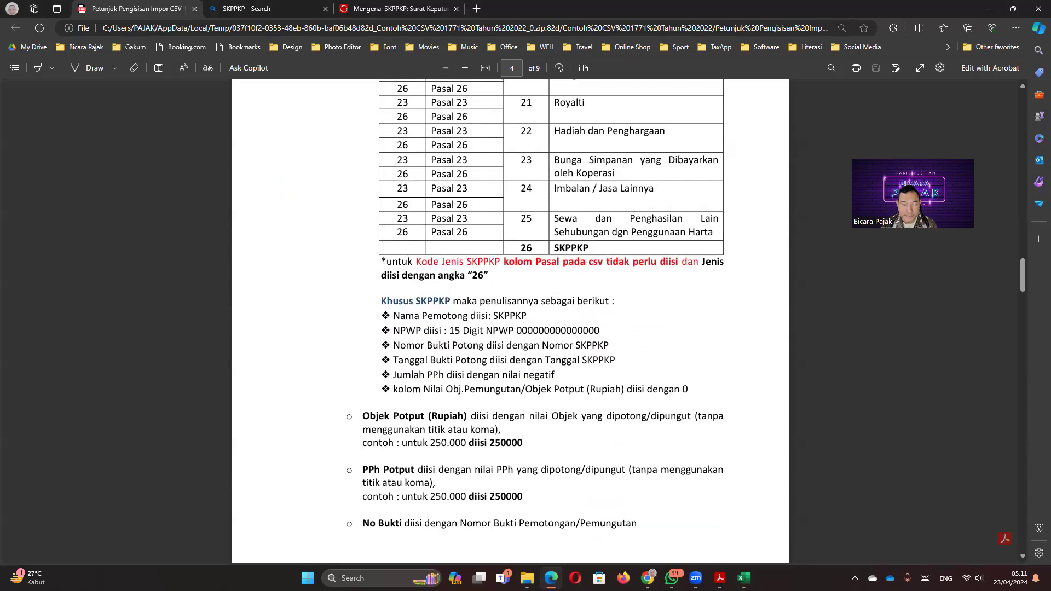
scroll(468, 362, down, 1)
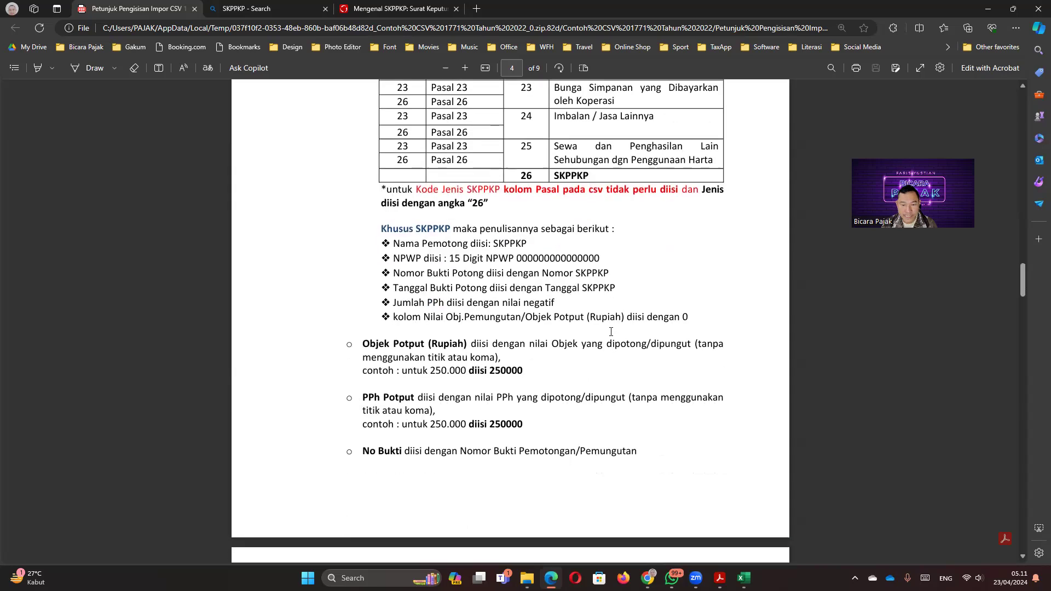
scroll(441, 348, down, 3)
scroll(424, 423, up, 15)
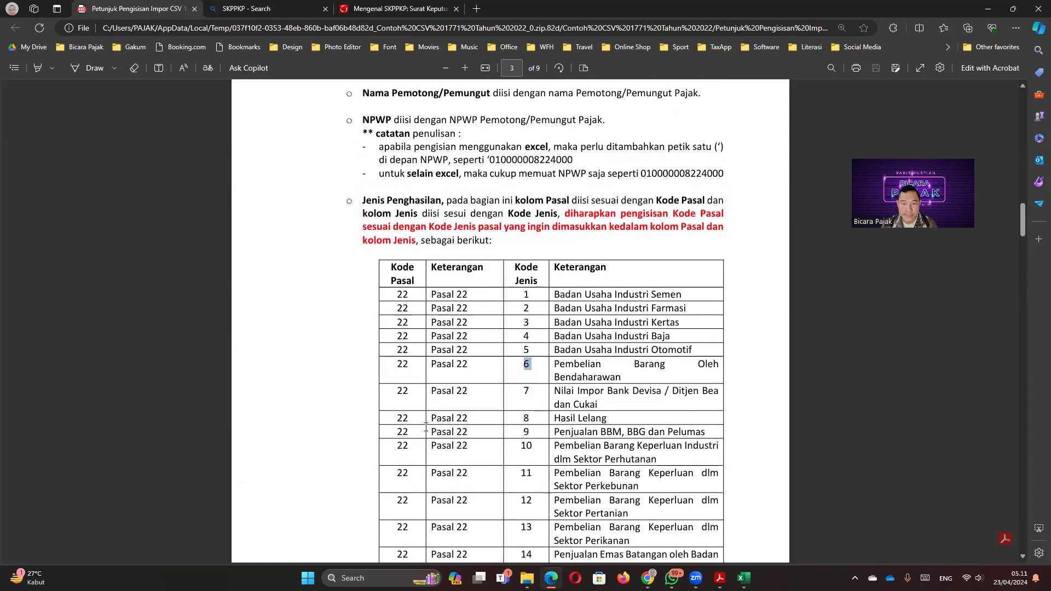
scroll(523, 235, up, 1)
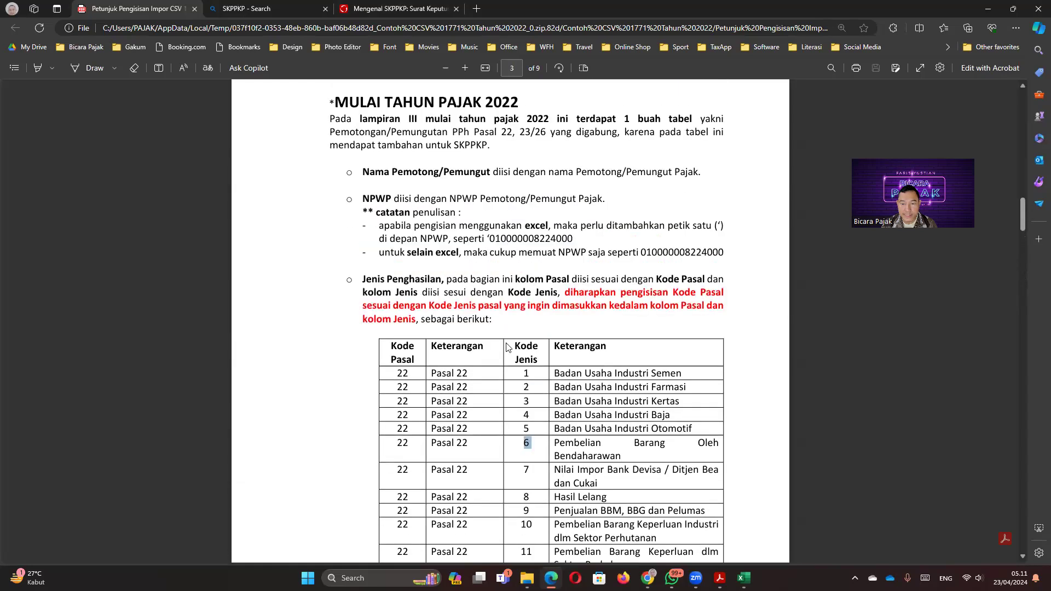
scroll(548, 344, down, 1)
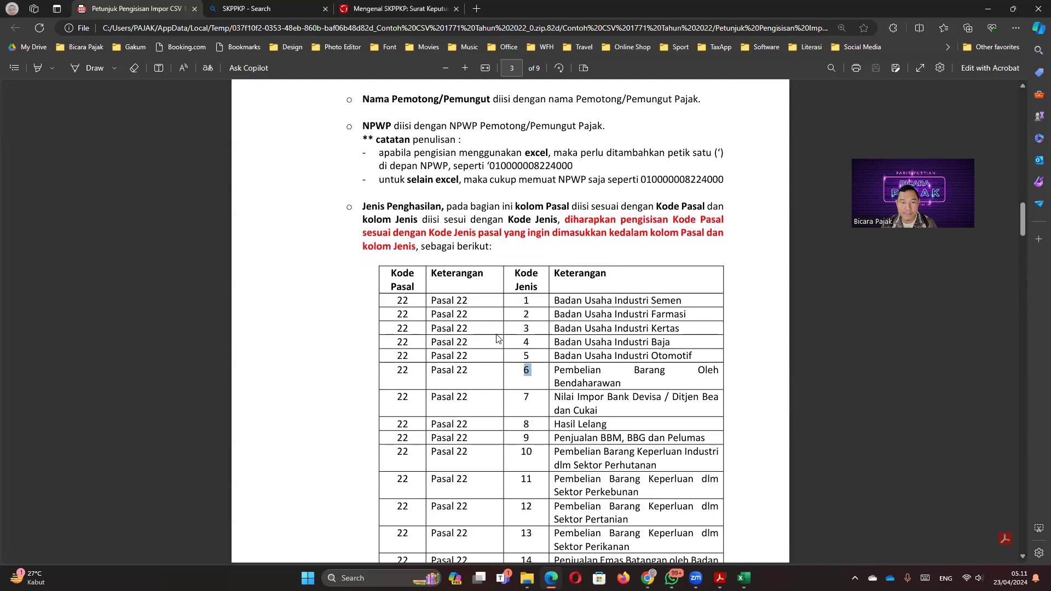
scroll(498, 339, down, 4)
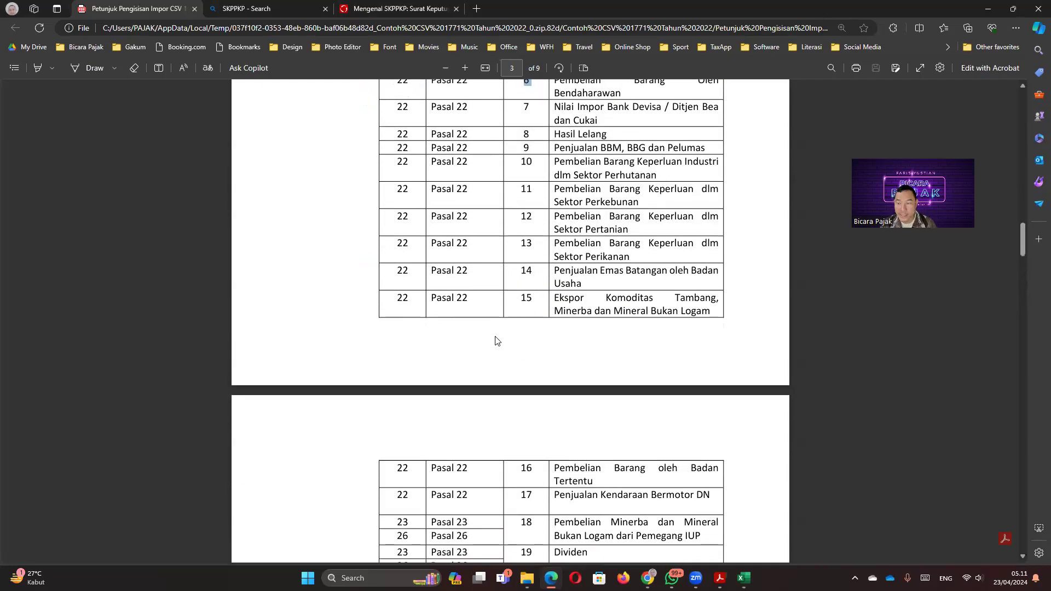
scroll(497, 341, up, 3)
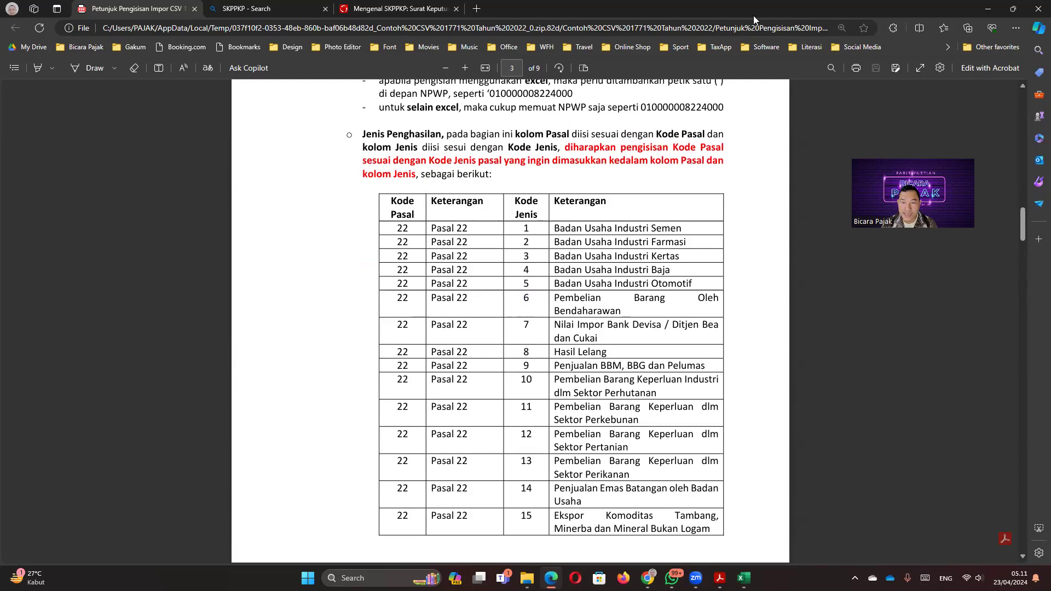
key(super+Left)
Step: Set the first two rows to Pasal 22 with Jenis codes 06 and 07
click(622, 116)
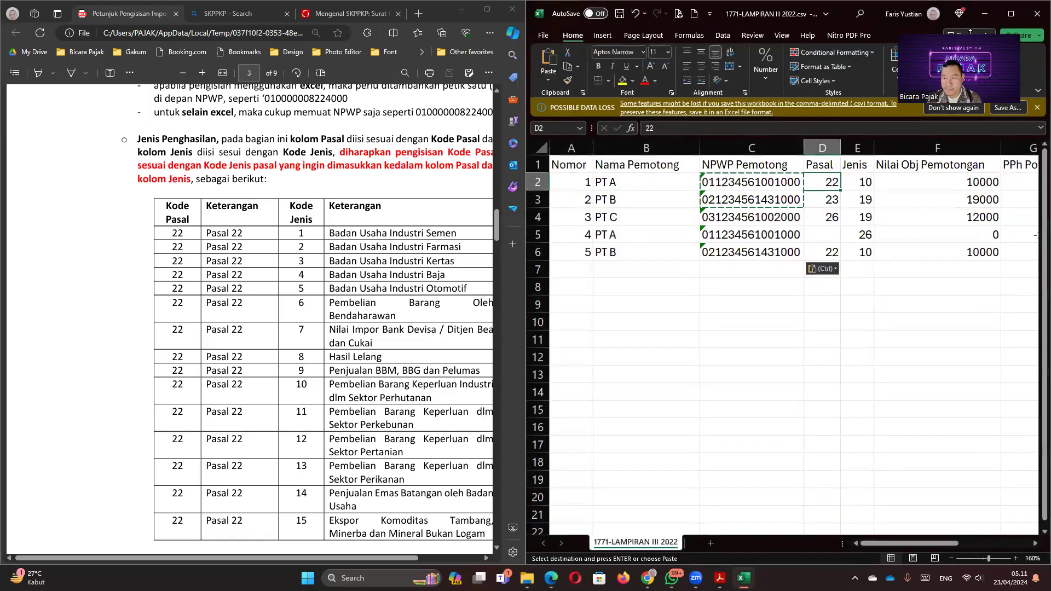
key(Right)
key(Left)
text(22)
key(Right)
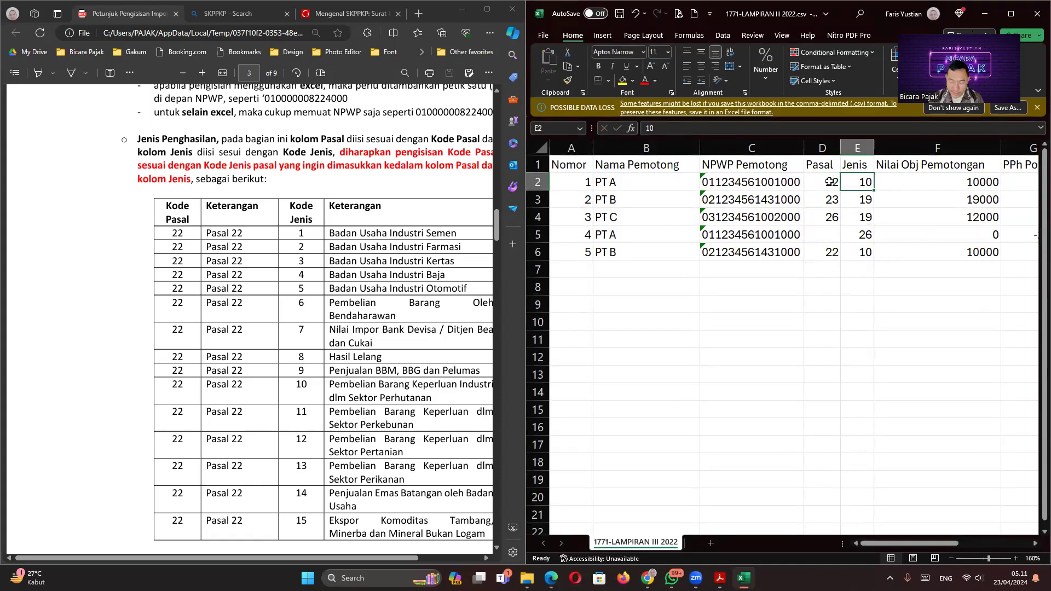
text('06)
key(Return)
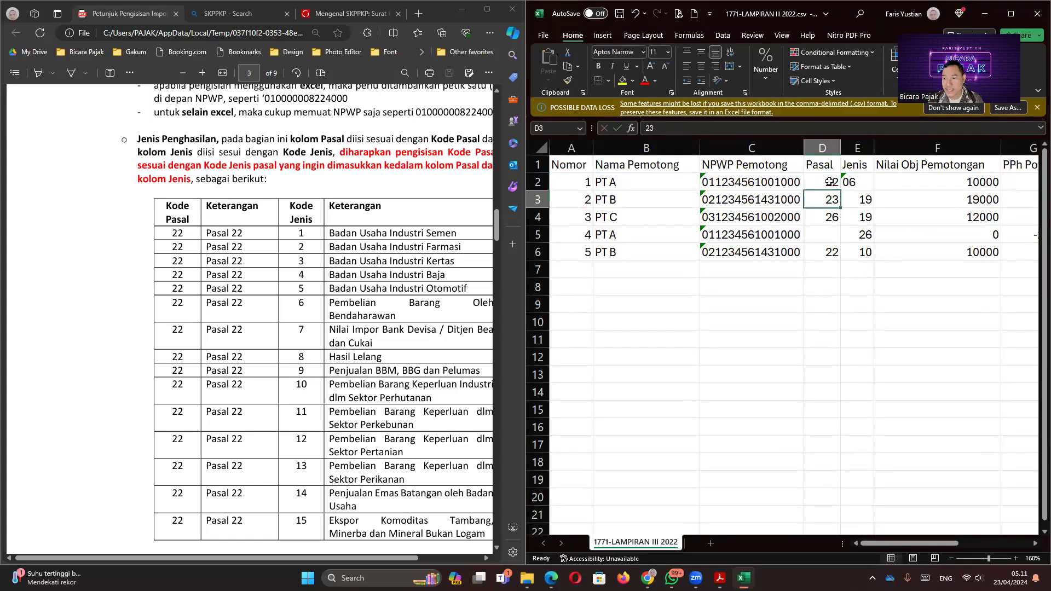
drag(289, 556, 324, 562)
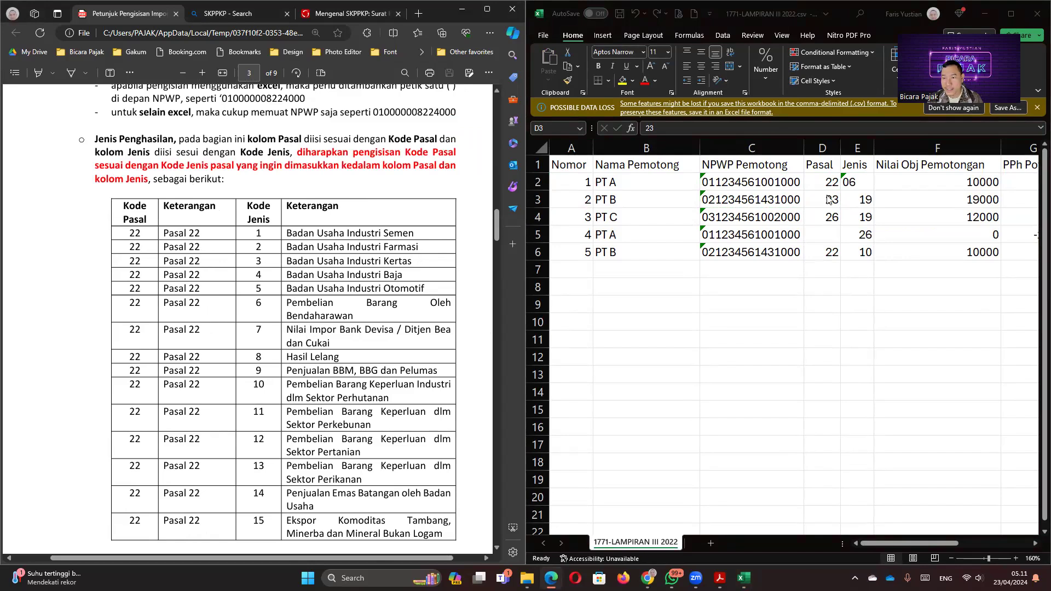
click(899, 250)
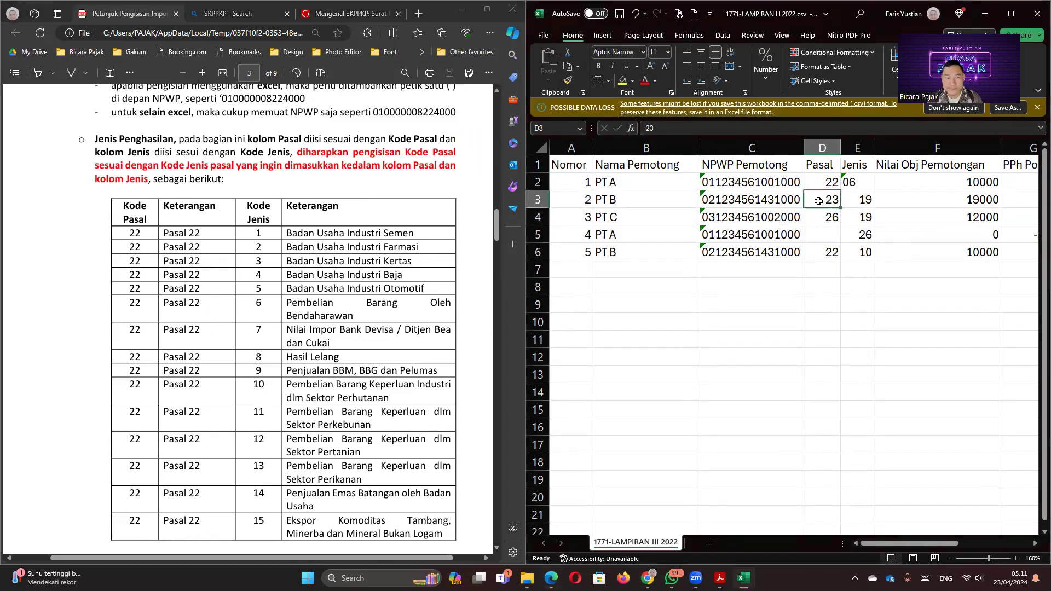
text(22)
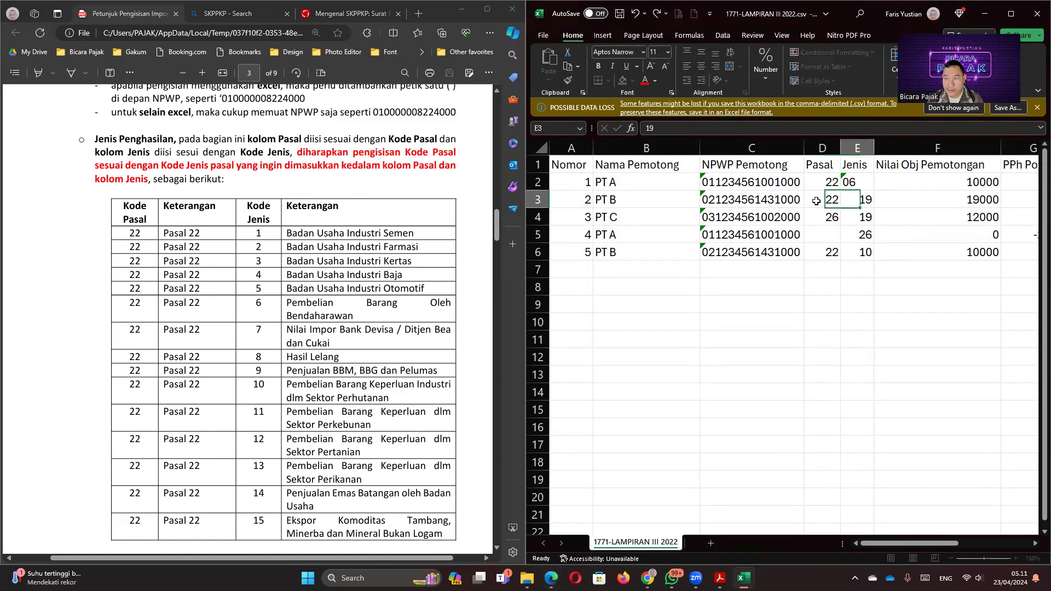
key(Tab)
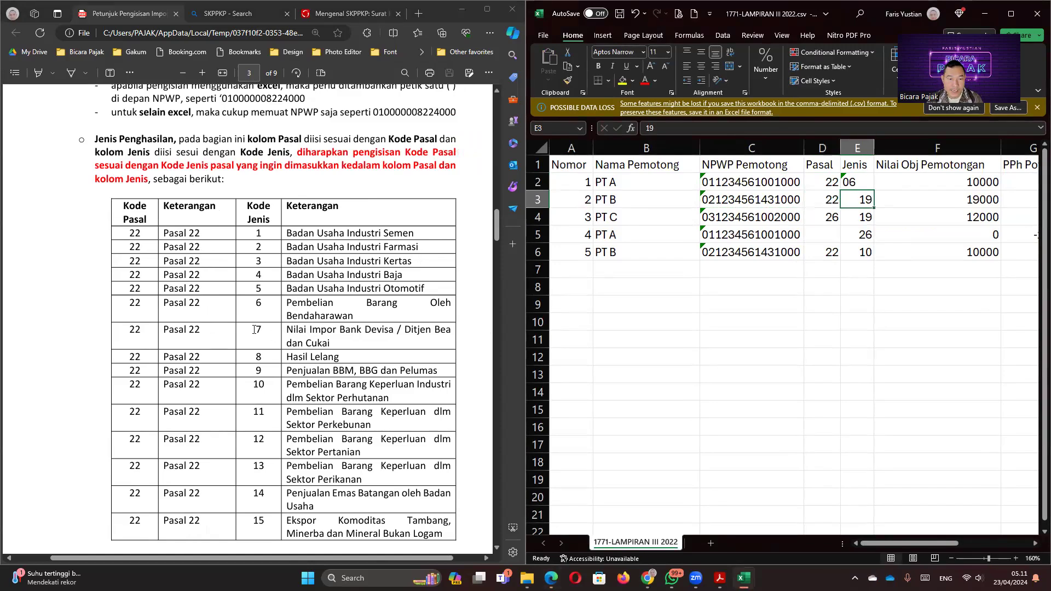
text('07)
key(Return)
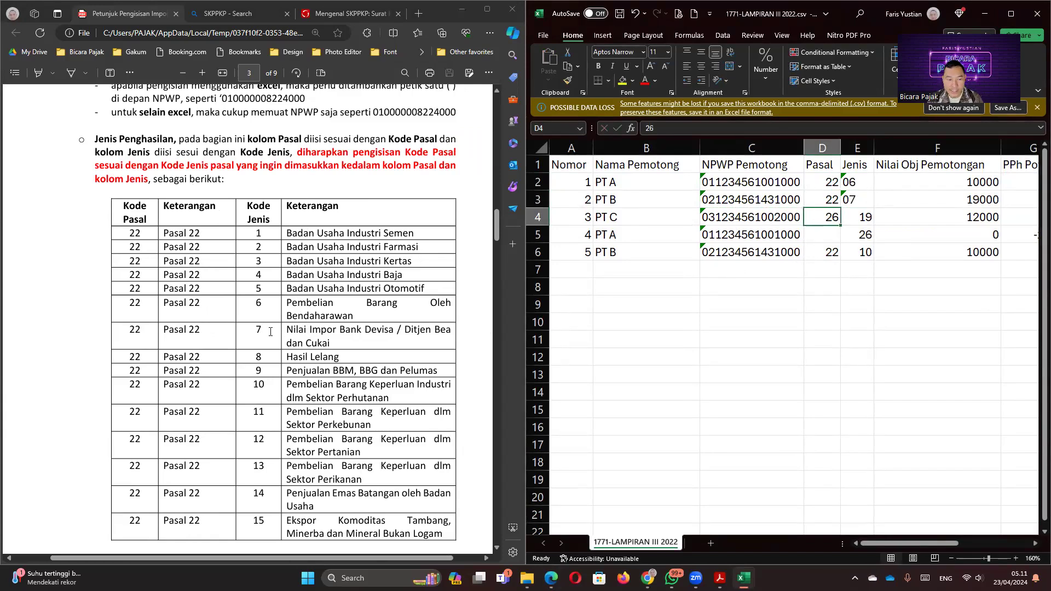
Step: Look up Kode Jenis 22 through 25, including 25 for rental income, in the guide
scroll(181, 362, down, 10)
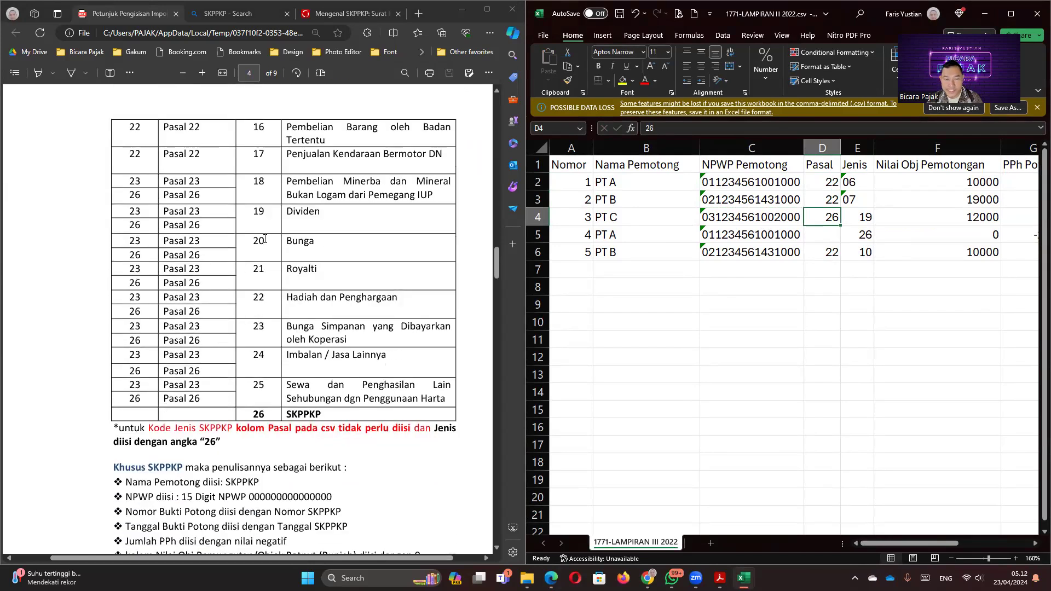
double_click(255, 298)
double_click(258, 327)
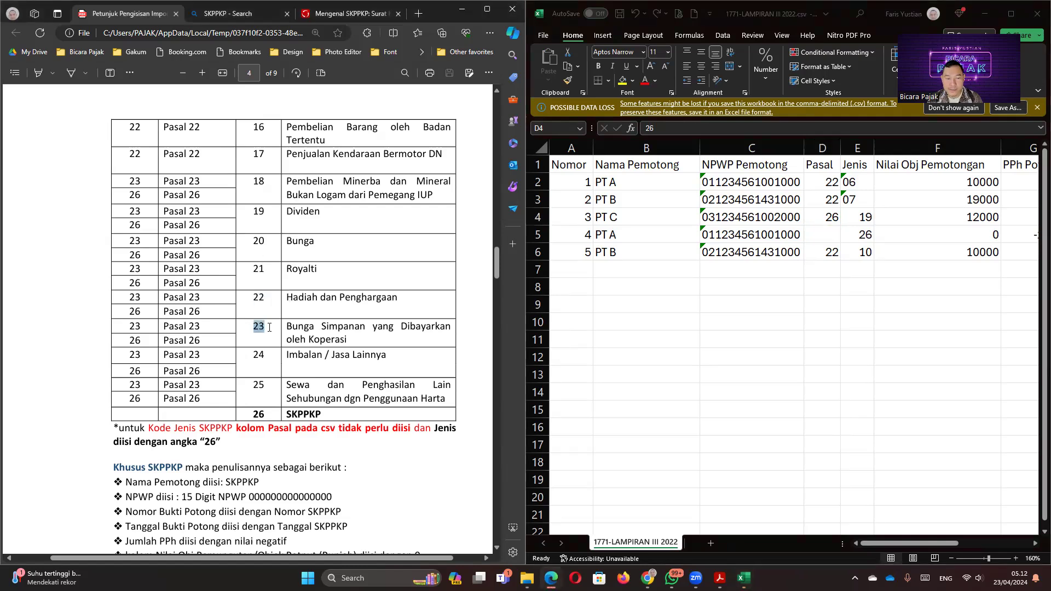
click(255, 353)
double_click(256, 354)
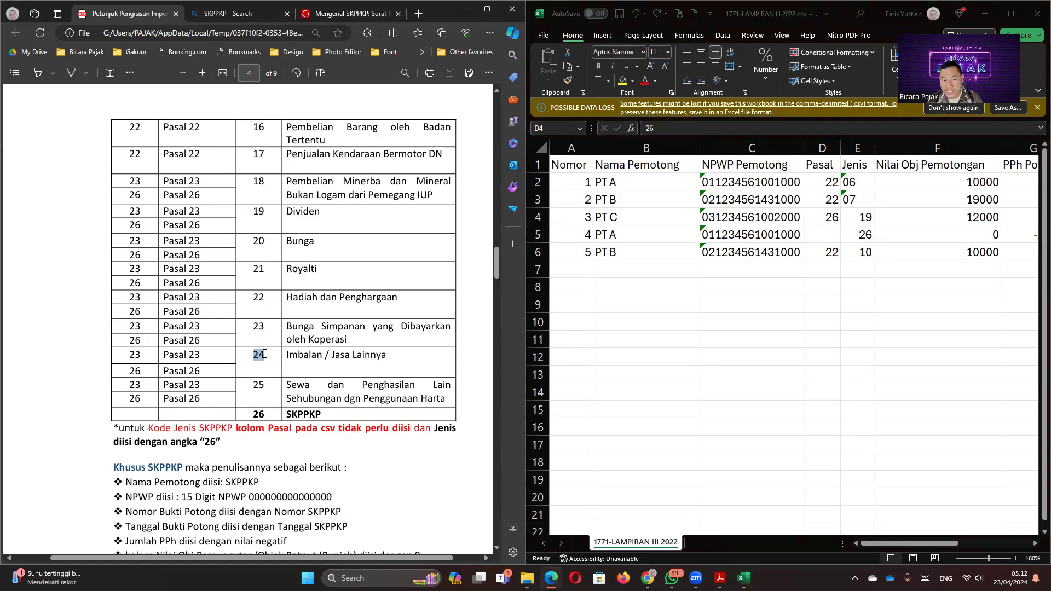
double_click(266, 386)
Step: Enter Pasal 23 Jenis 25 for PT C and Pasal 23 Jenis 24 for the last two rows
click(830, 217)
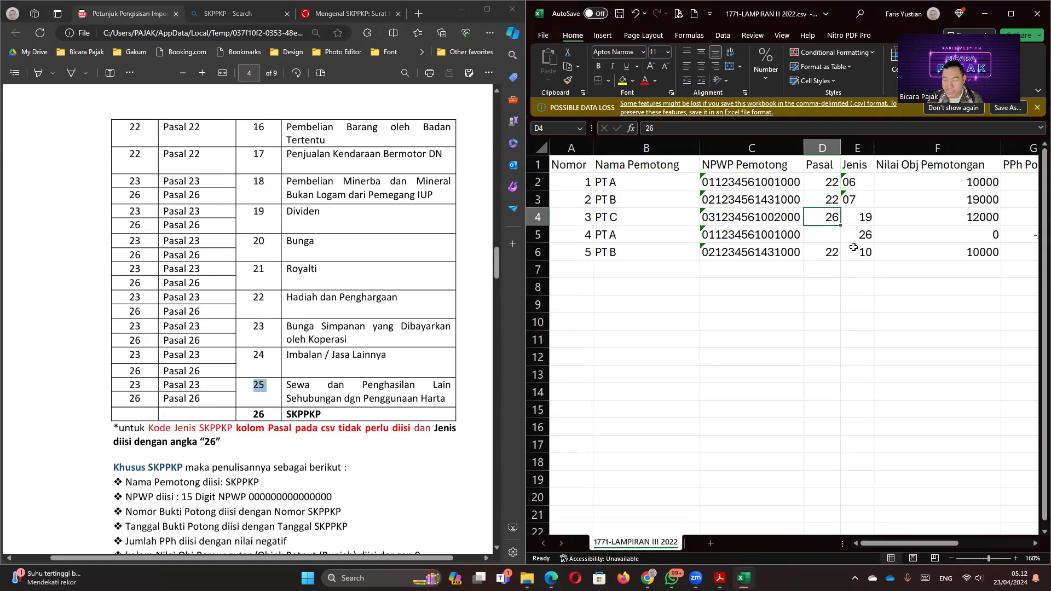
text(23)
key(Tab)
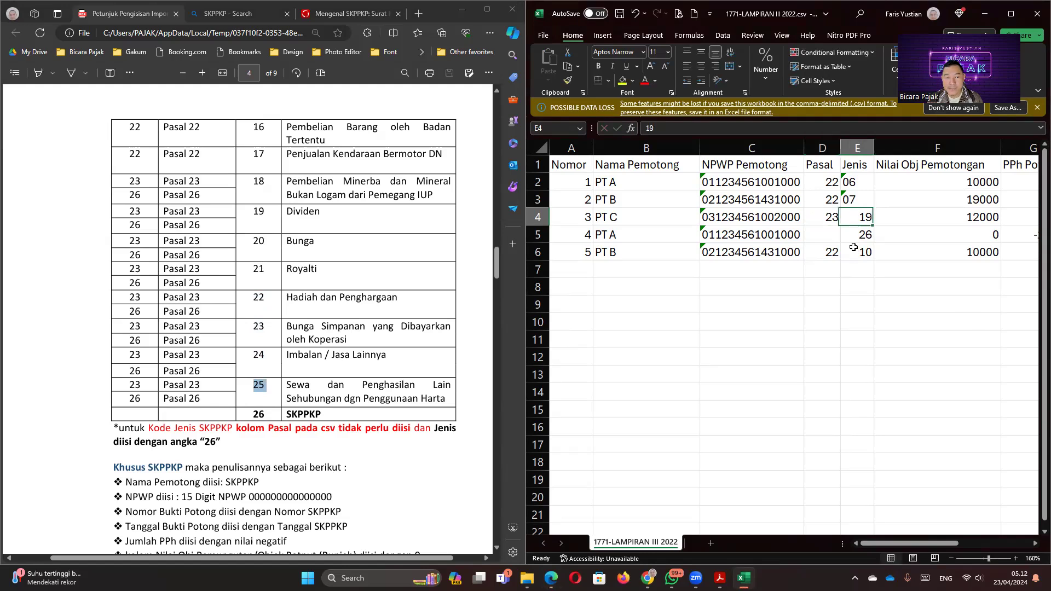
text(25)
key(Return)
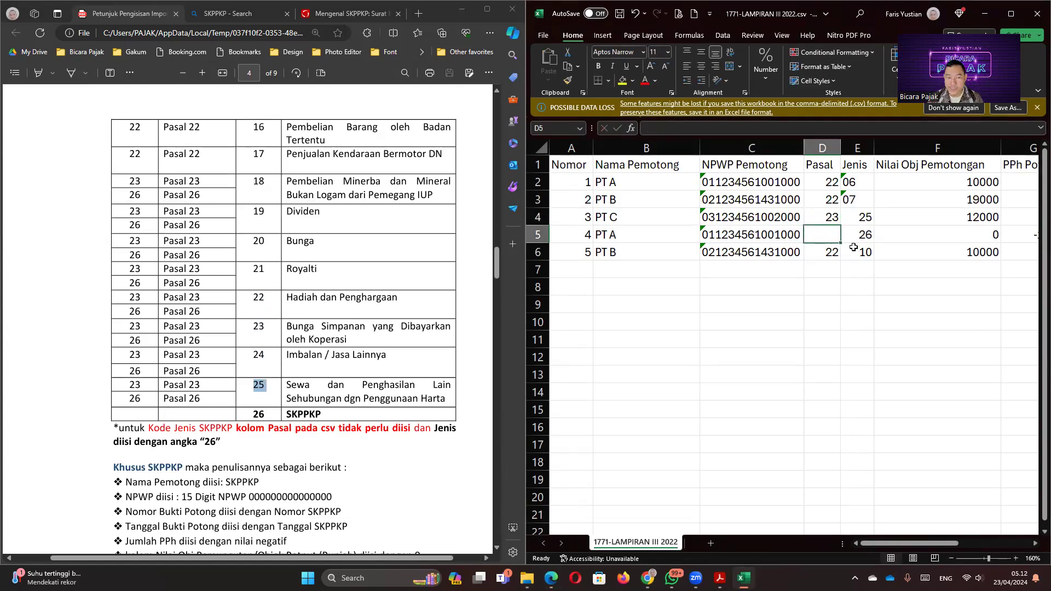
text(23)
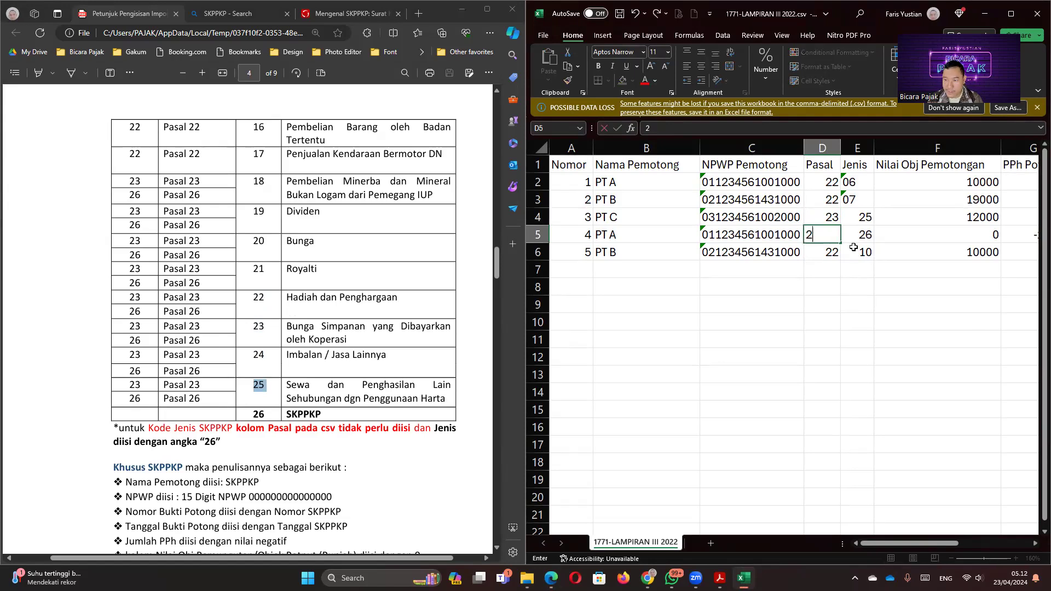
key(Tab)
text(24)
key(Return)
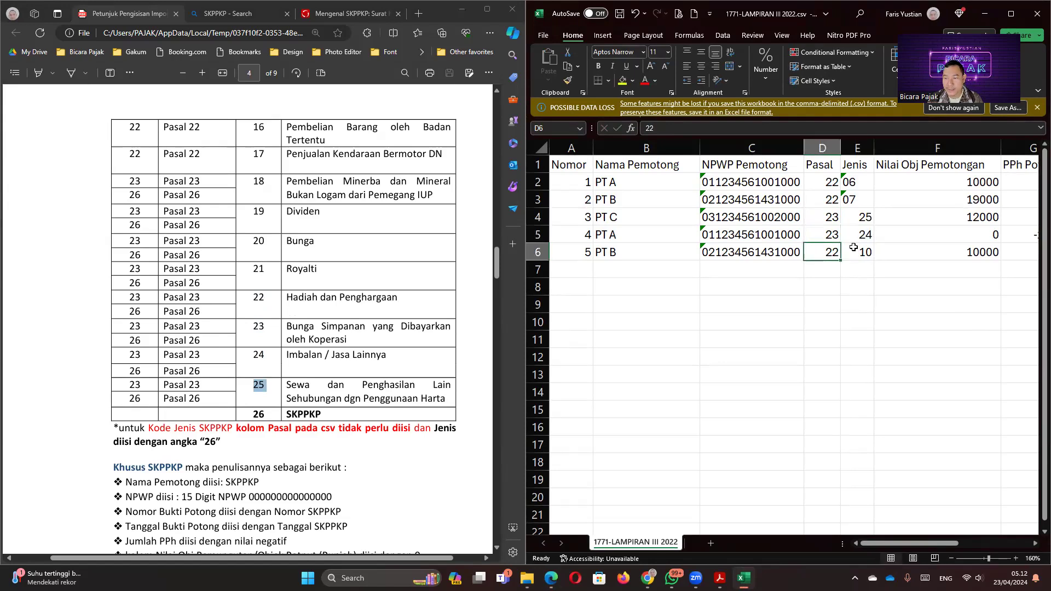
text(23)
key(Tab)
text(24)
key(Tab)
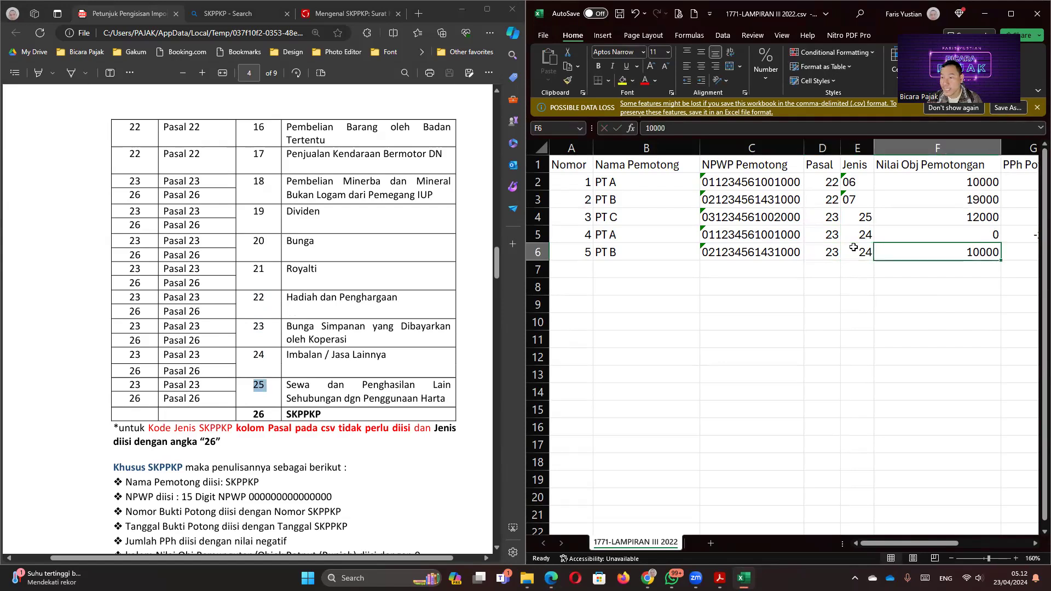
Step: Enter 10000000 in F2, check its number format, and fill it down through F6
click(933, 182)
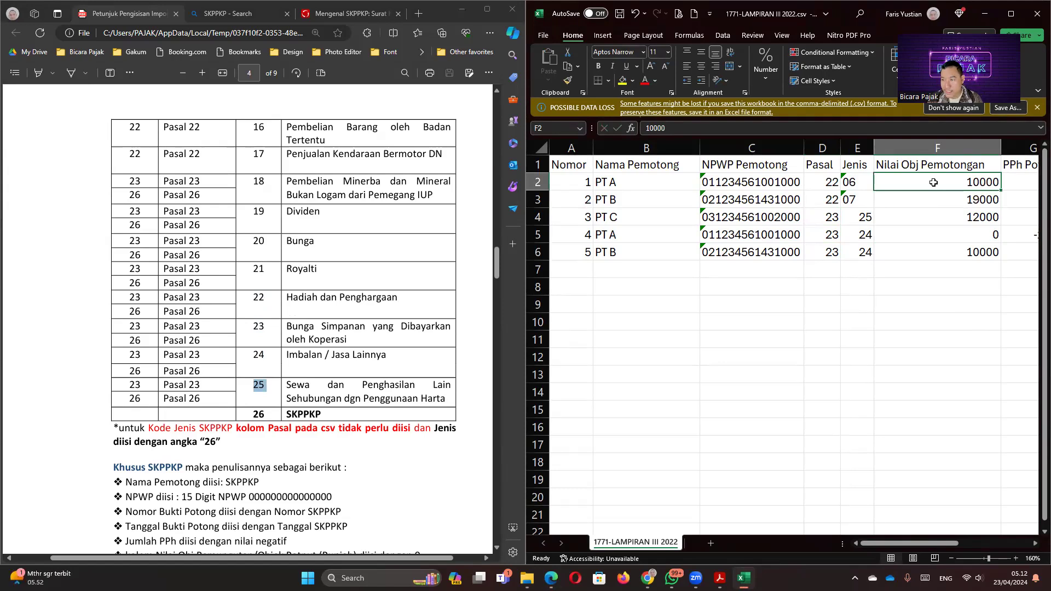
text(100)
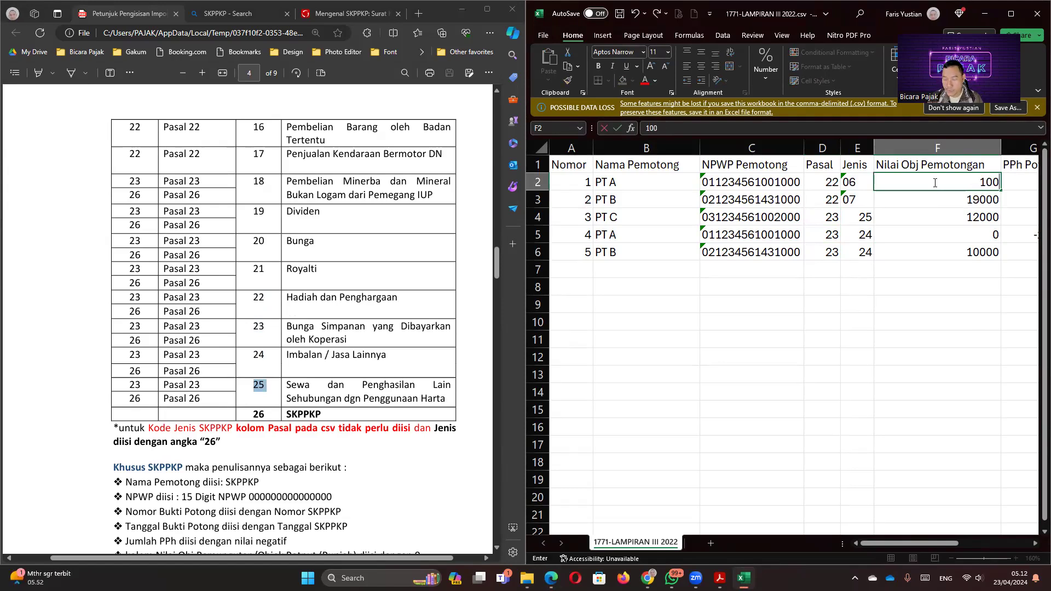
text(0000)
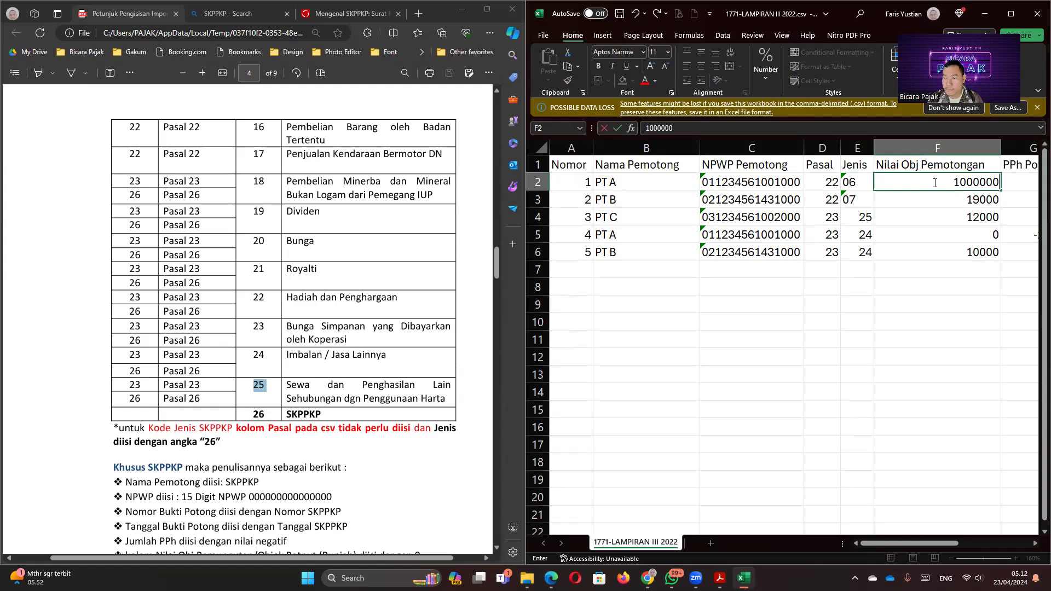
text(0)
key(Return)
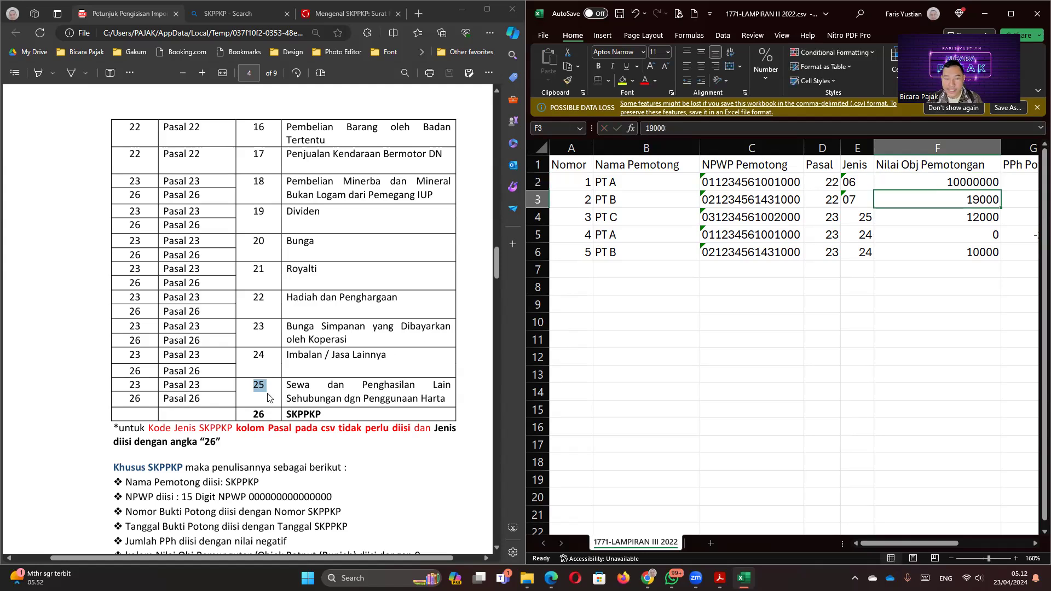
scroll(238, 408, down, 4)
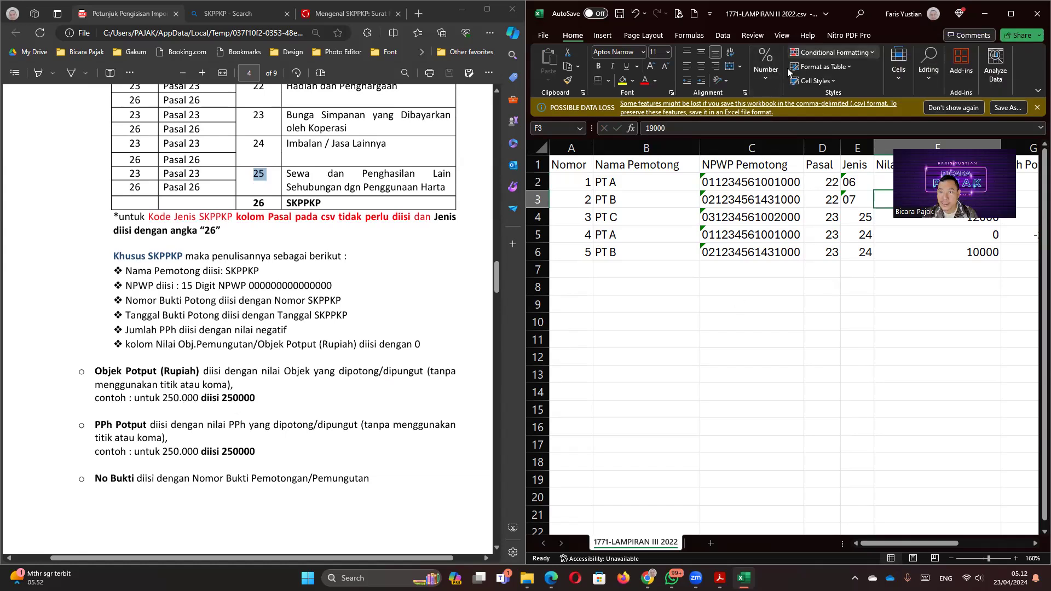
click(766, 83)
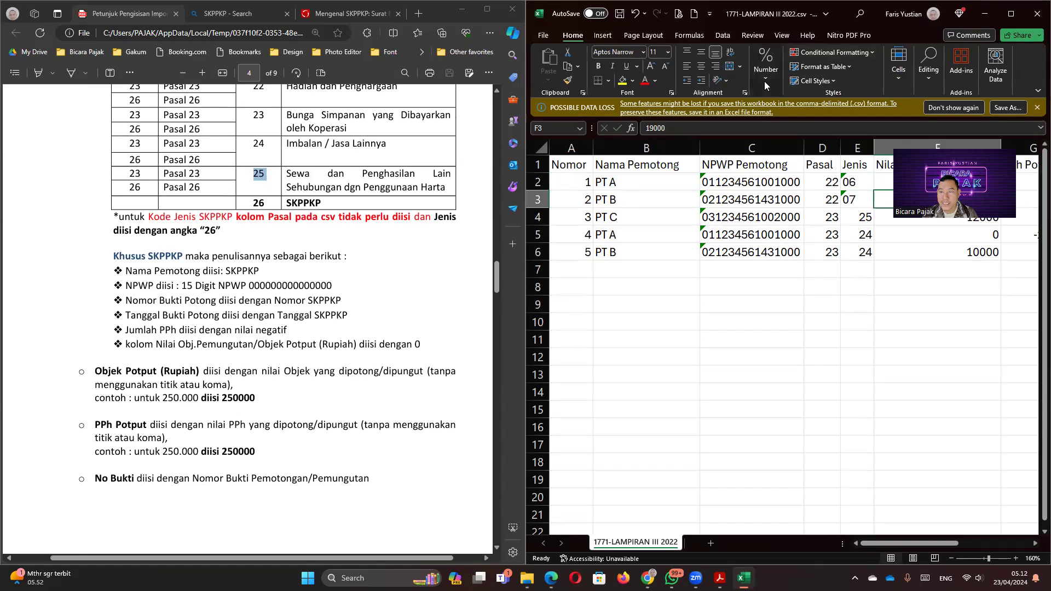
click(828, 108)
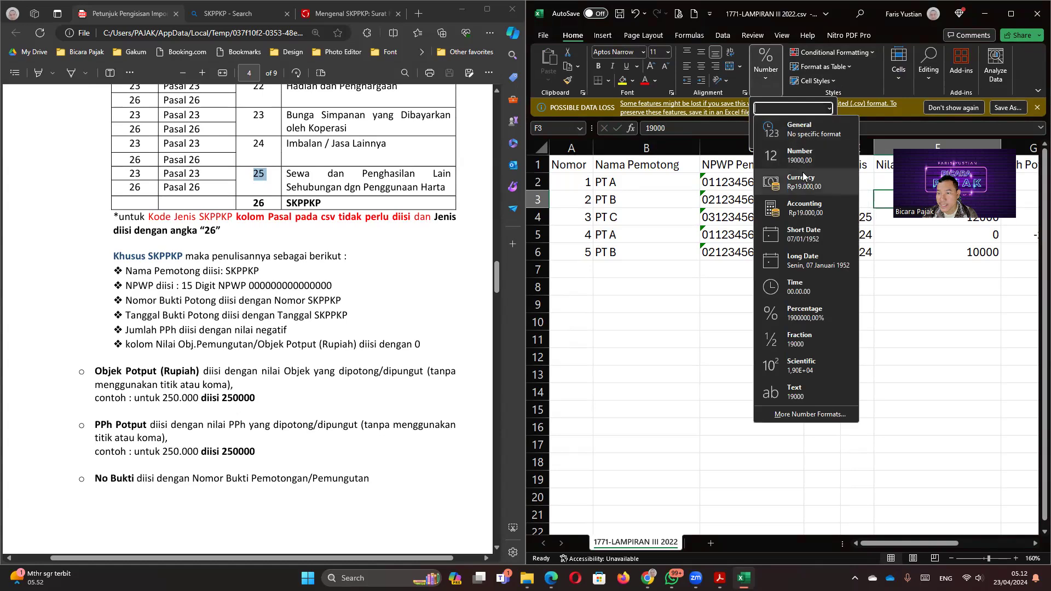
click(819, 127)
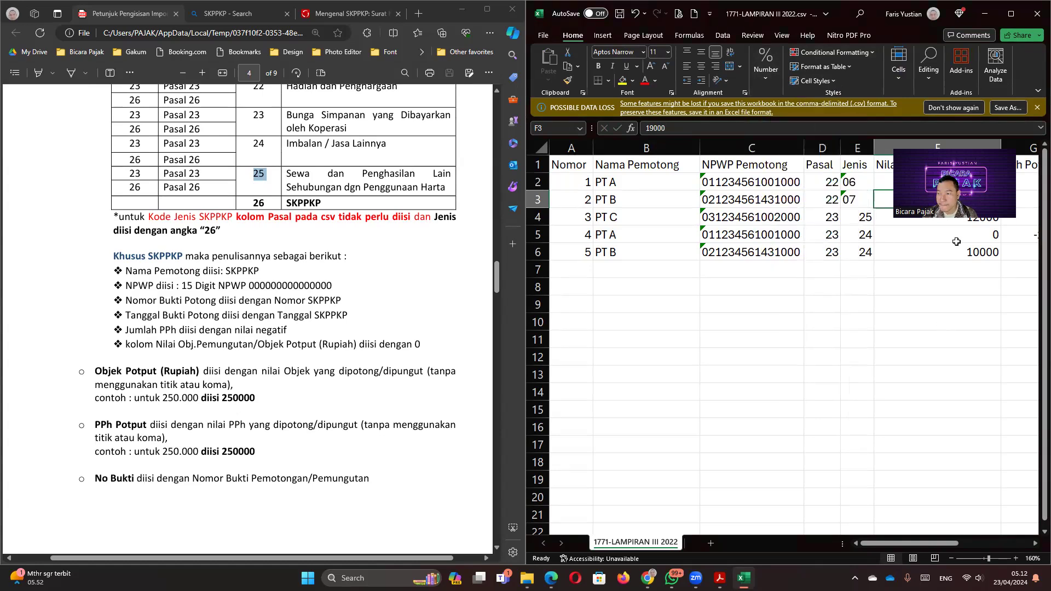
drag(998, 191, 936, 253)
key(ctrl+d)
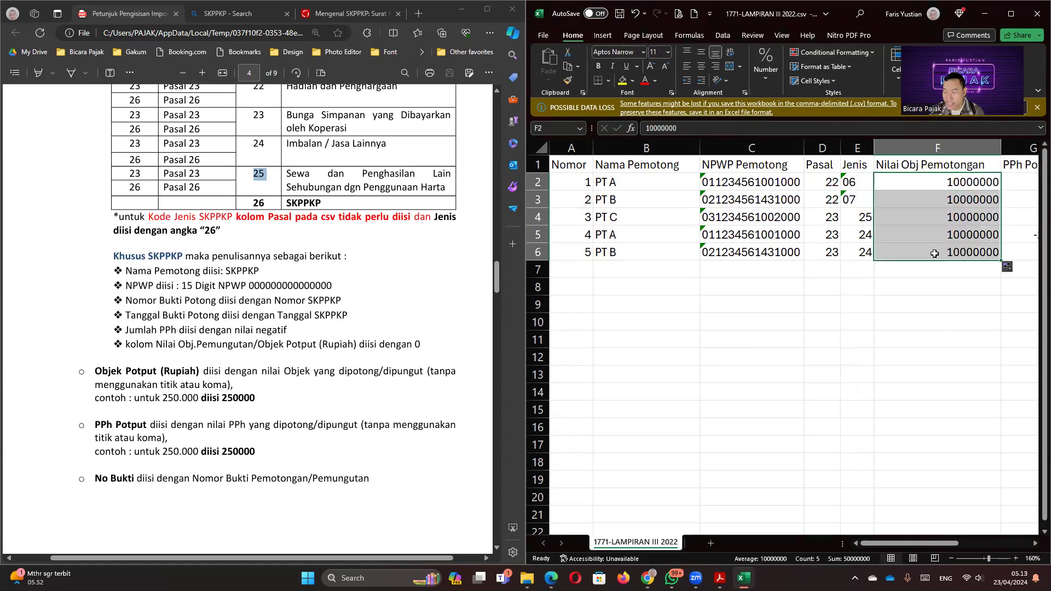
key(Right)
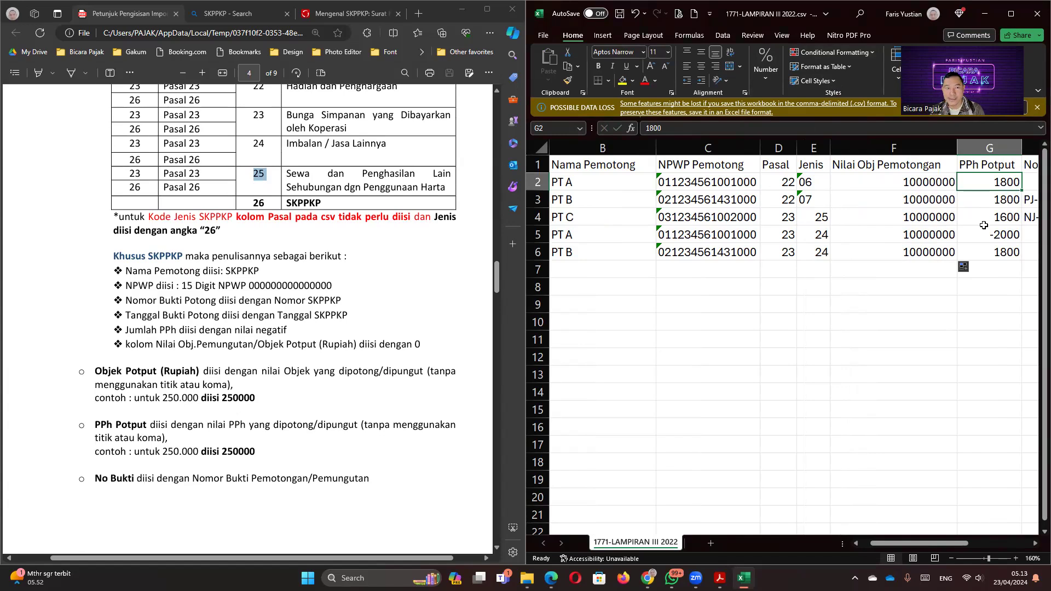
Step: Enter =F2*1,5% in G2 so row 2's PPh Potput becomes 150000
scroll(380, 300, up, 8)
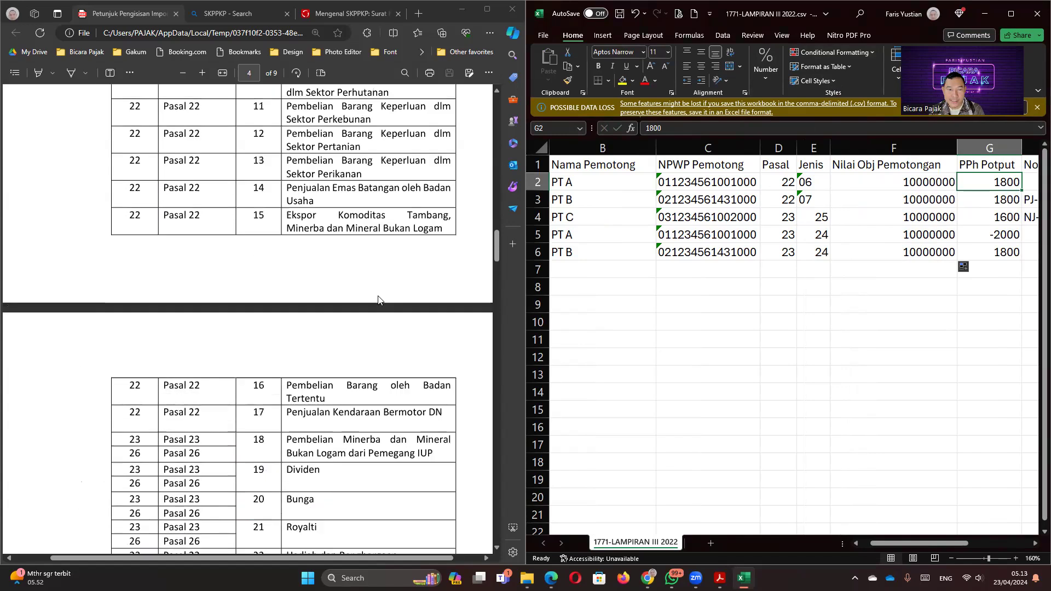
scroll(379, 300, up, 6)
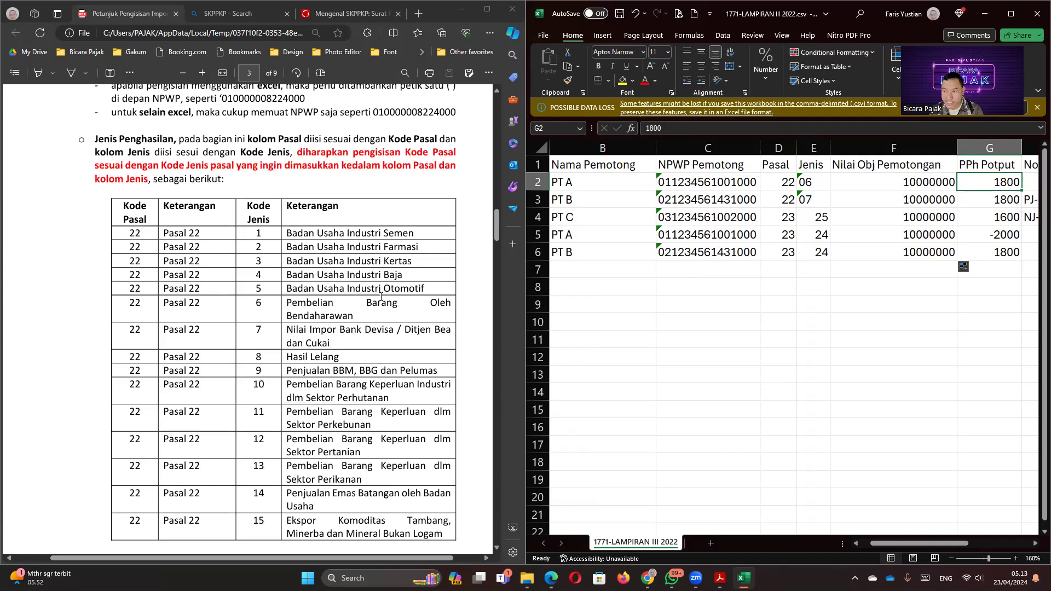
text(=)
key(Left)
key(Left)
key(Right)
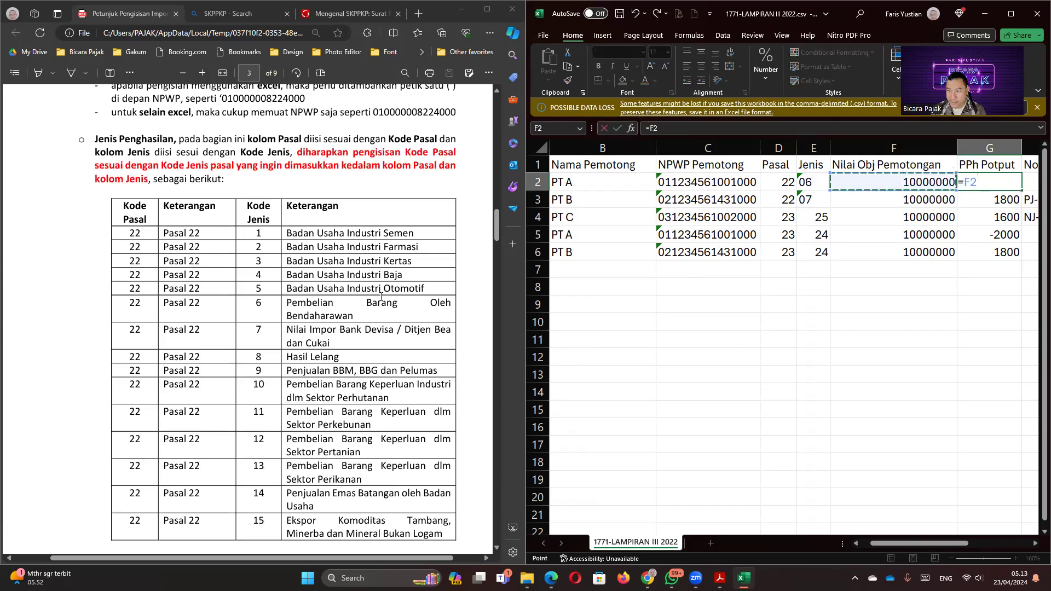
text(*1,35)
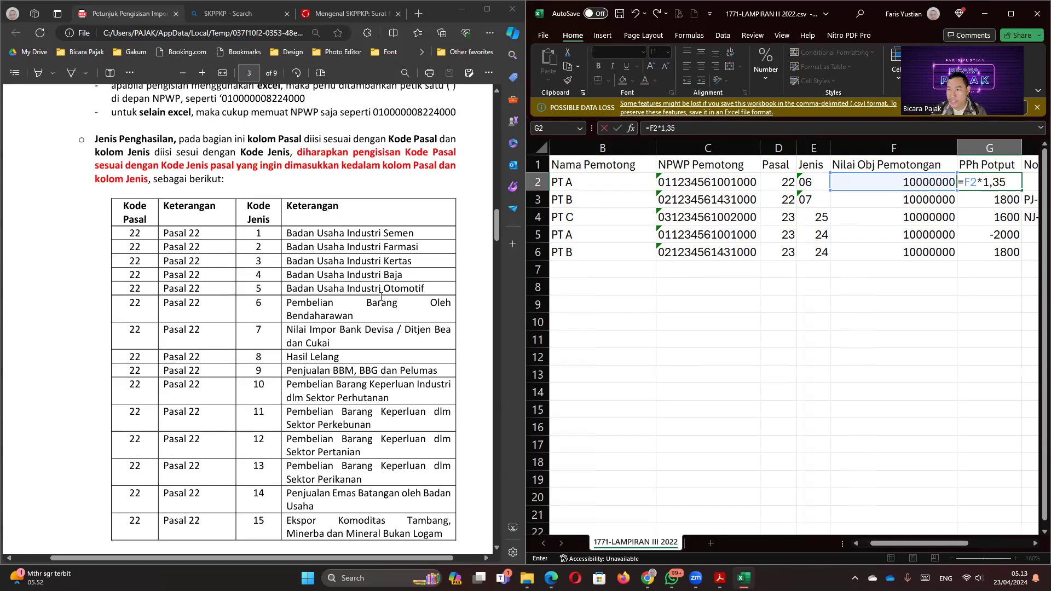
key(BackSpace)
key(BackSpace)
text(,)
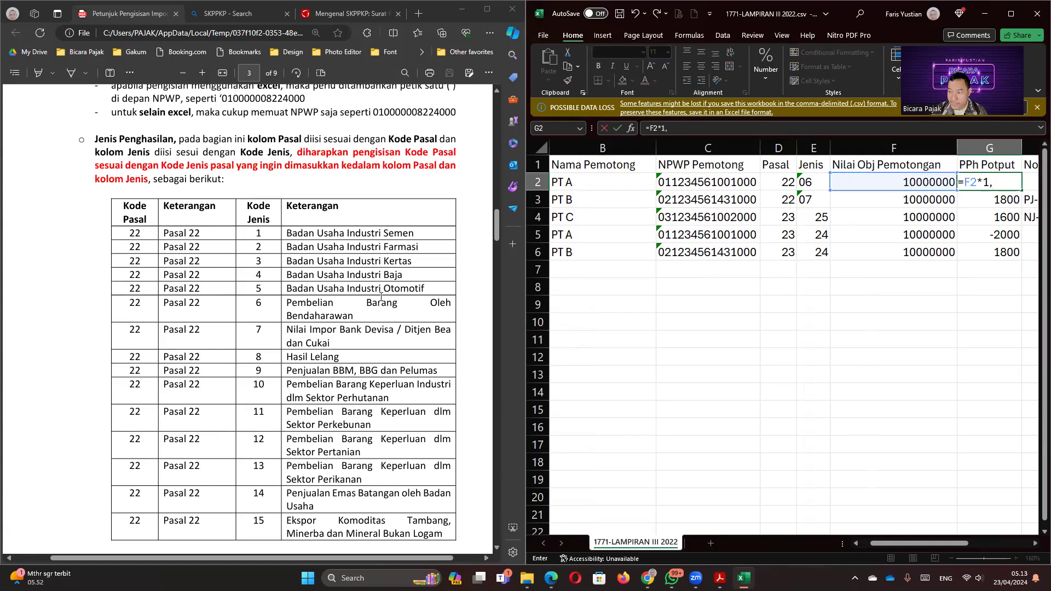
text(5%)
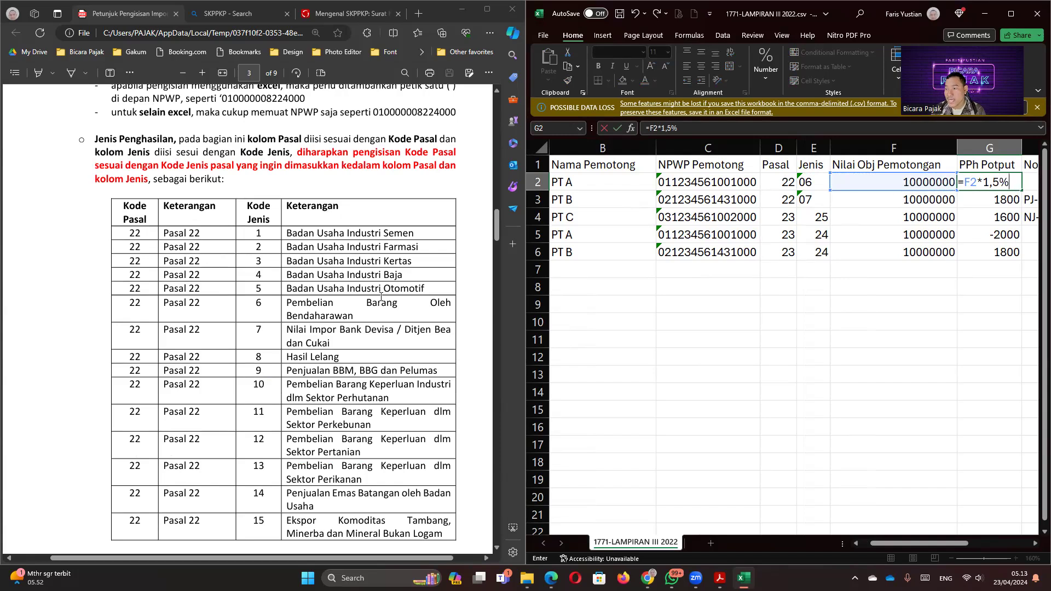
key(Return)
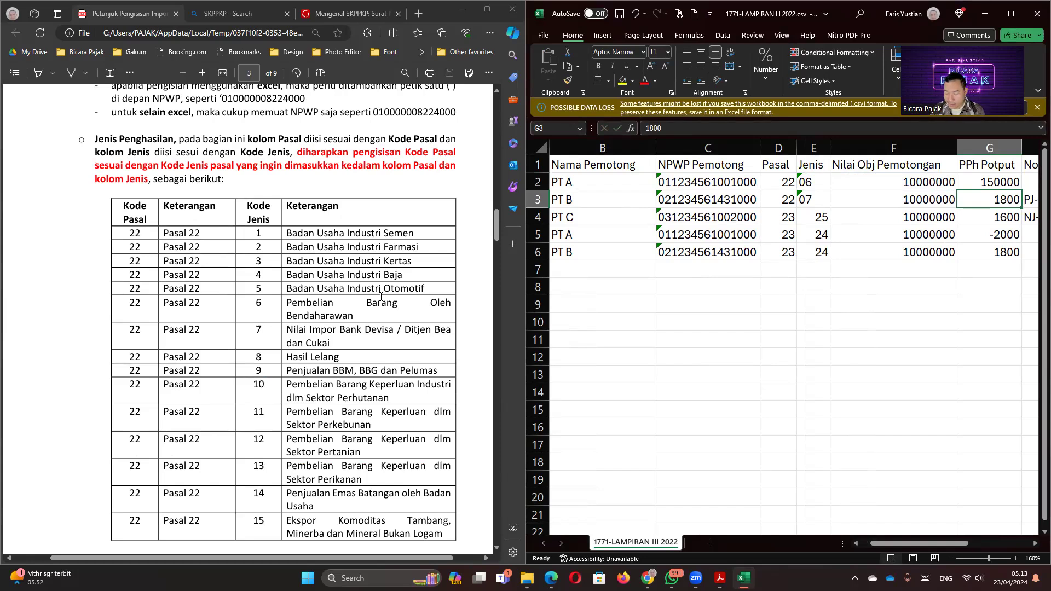
Step: Enter =F3*2,5% in G3 for a PPh Potput of 250000
text(=)
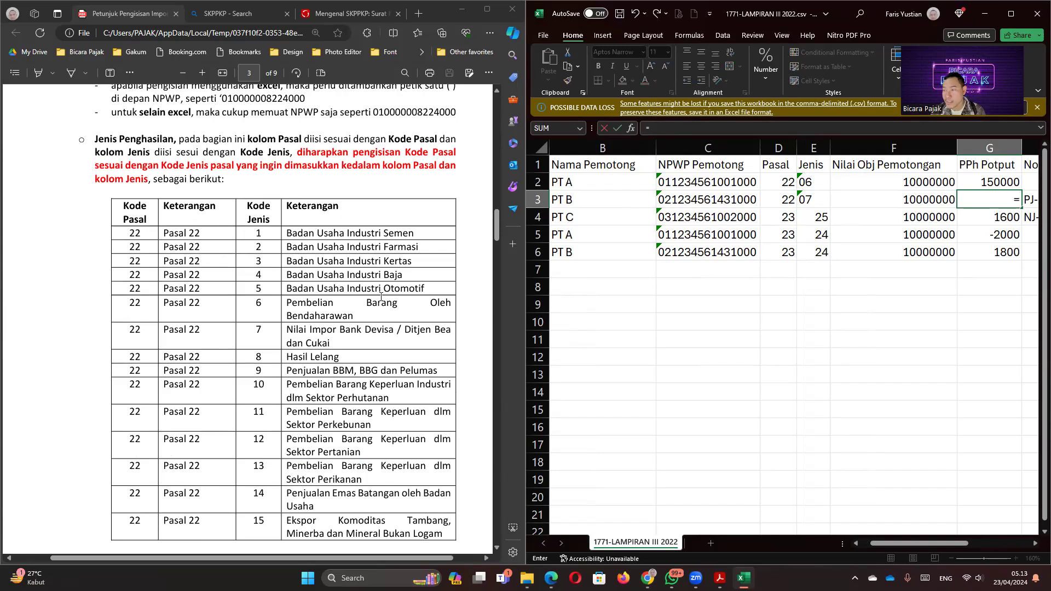
key(Left)
text(*,25)
key(BackSpace)
key(BackSpace)
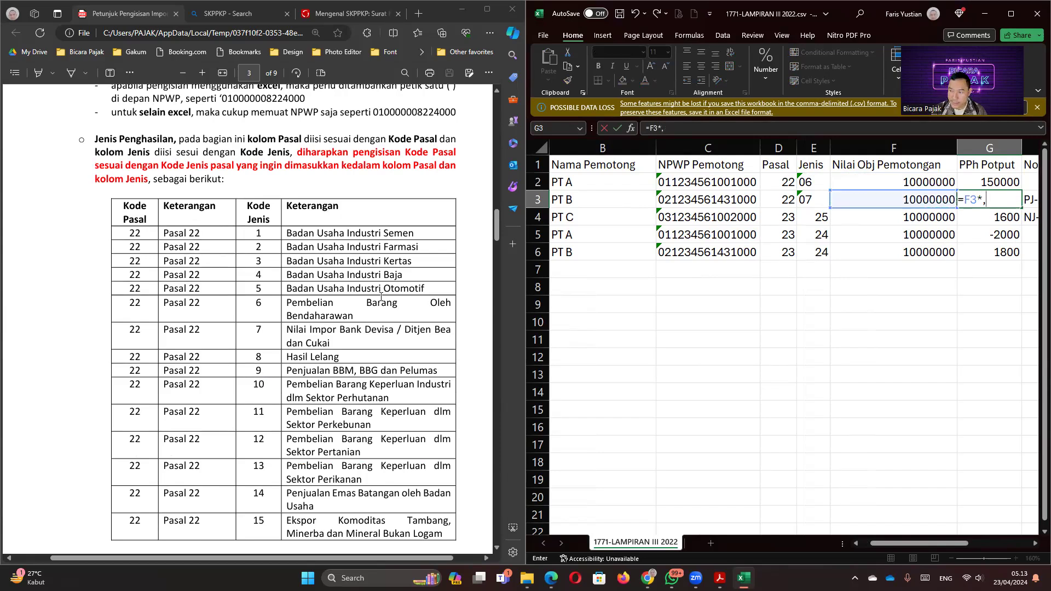
text(2,5%)
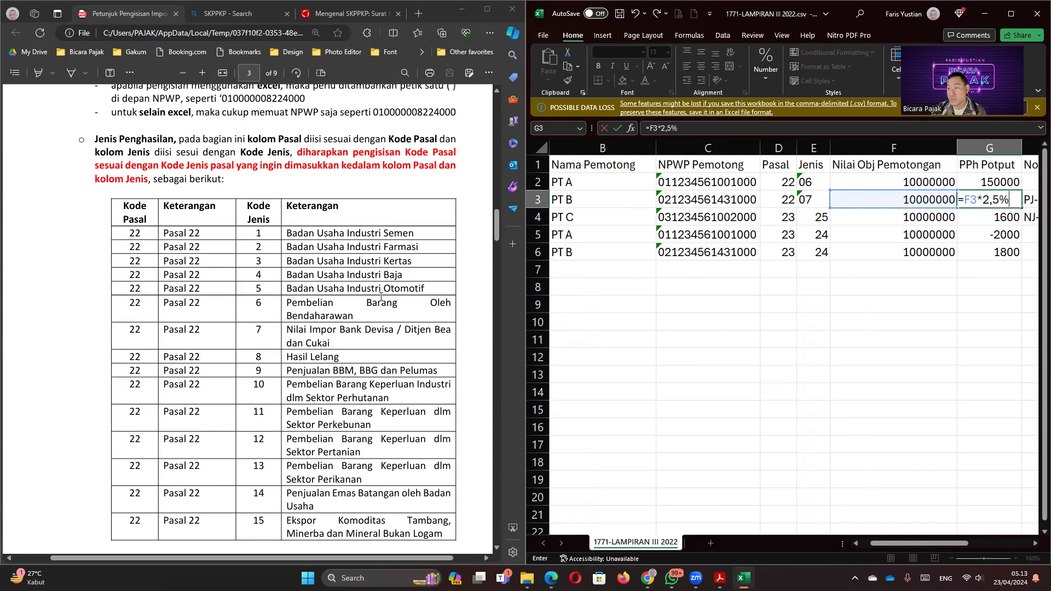
key(Return)
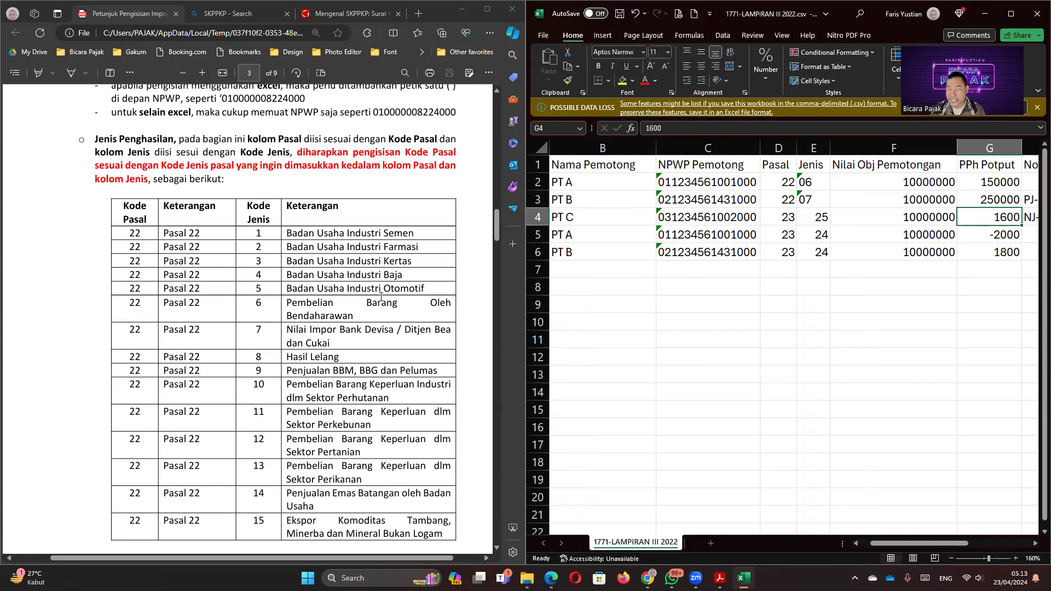
Step: Enter the 2% tax formula in G4 and fill it down to G6, giving 200000
text(=)
key(Left)
text(*2)
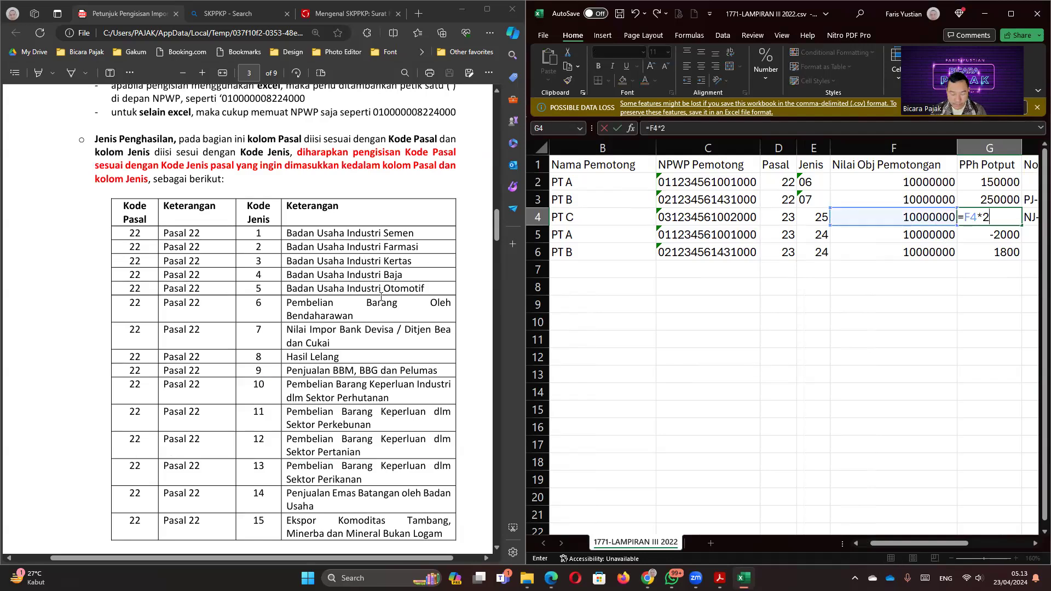
key(Return)
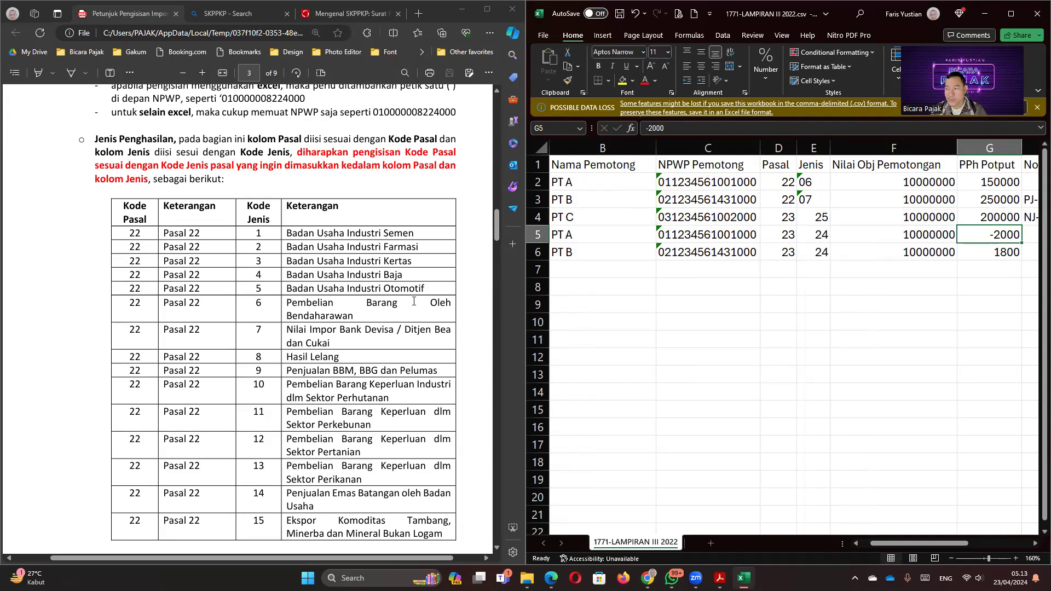
click(1007, 221)
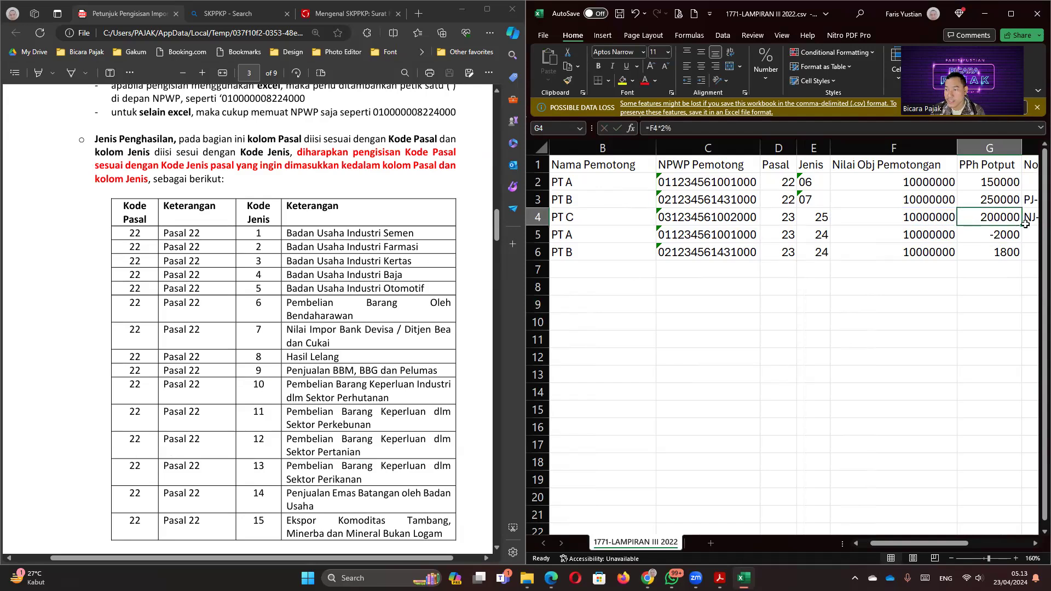
drag(1024, 223, 1017, 252)
drag(1017, 257, 1016, 259)
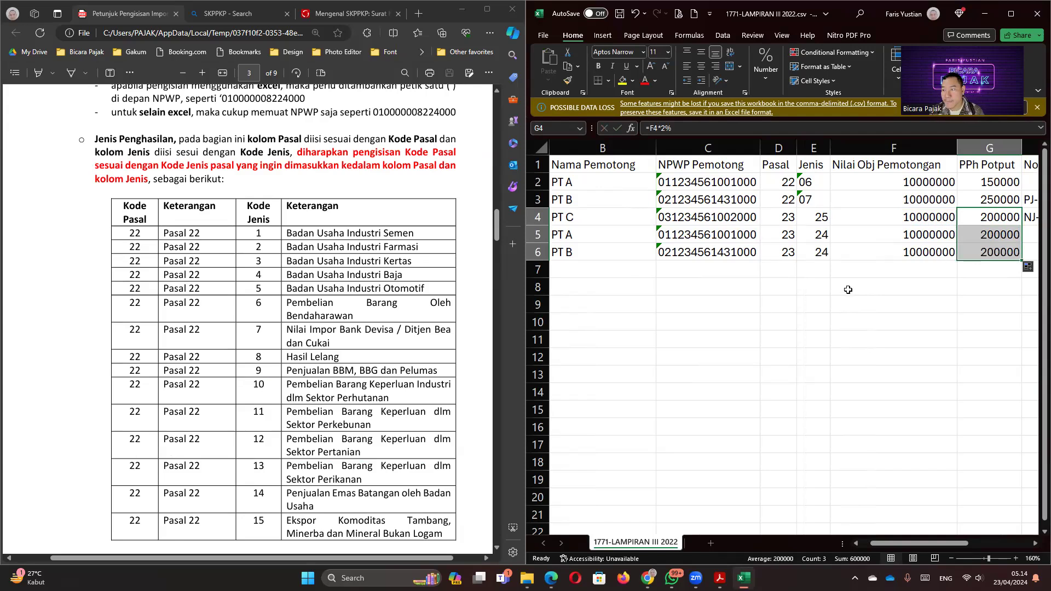
scroll(845, 290, right, 2)
Step: Set Nomor Bukti to 123456 in H2 and copy it down to H6
key(Right)
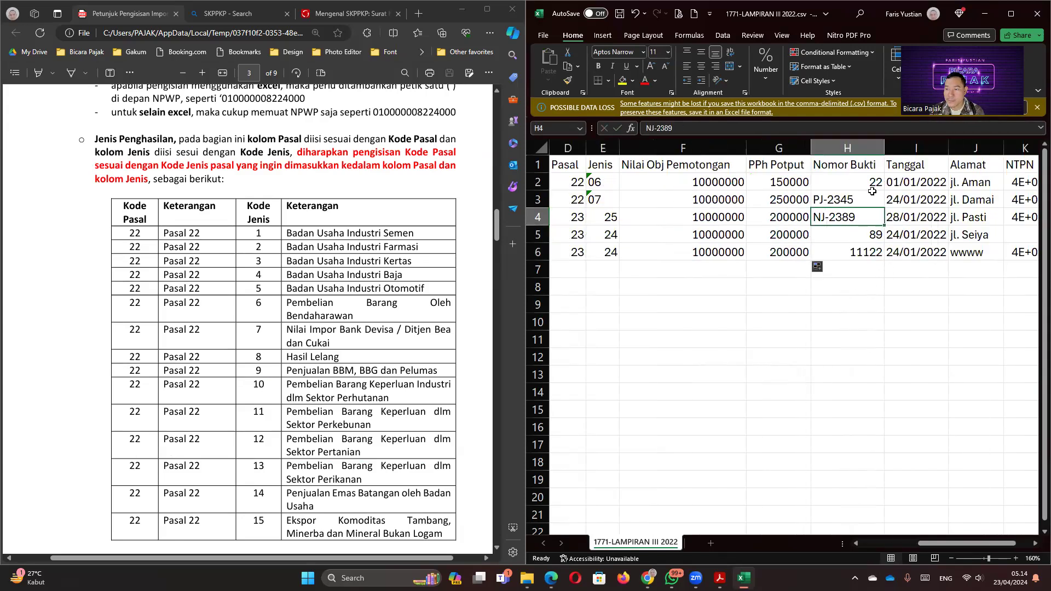
click(871, 191)
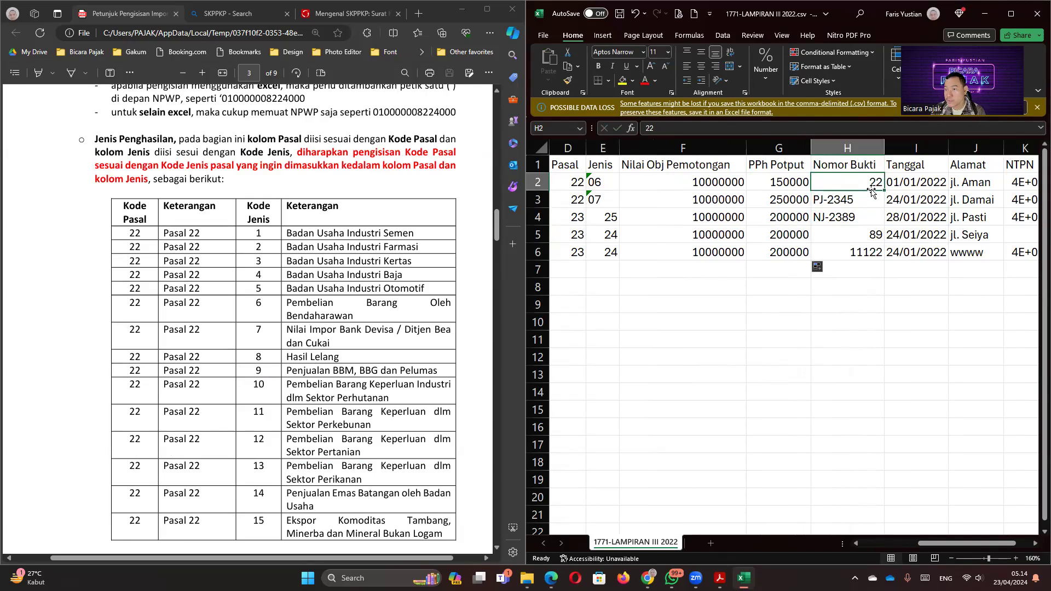
text(123456)
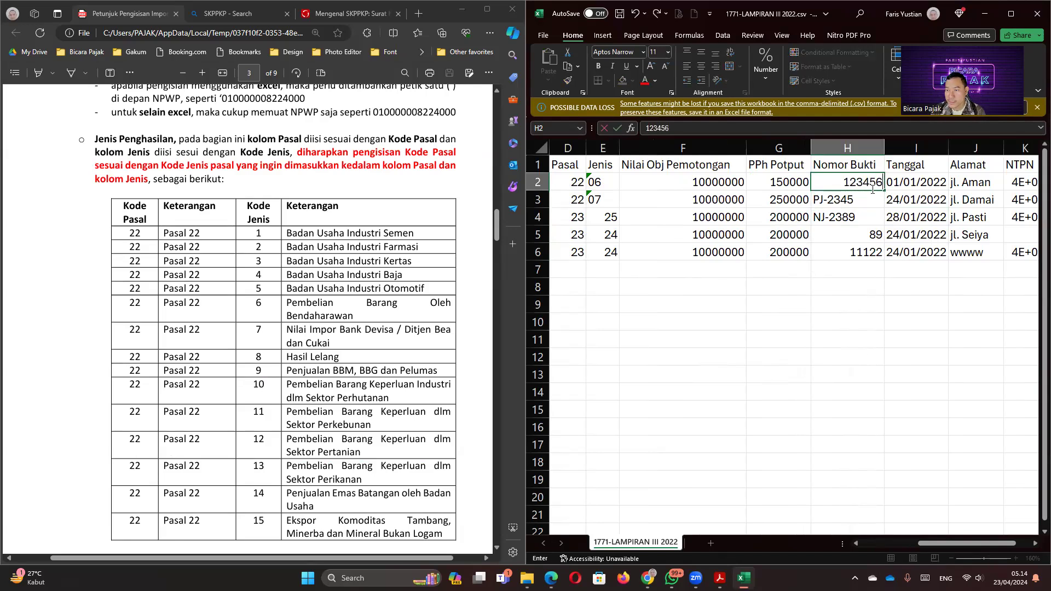
key(Return)
click(871, 190)
drag(884, 190, 883, 254)
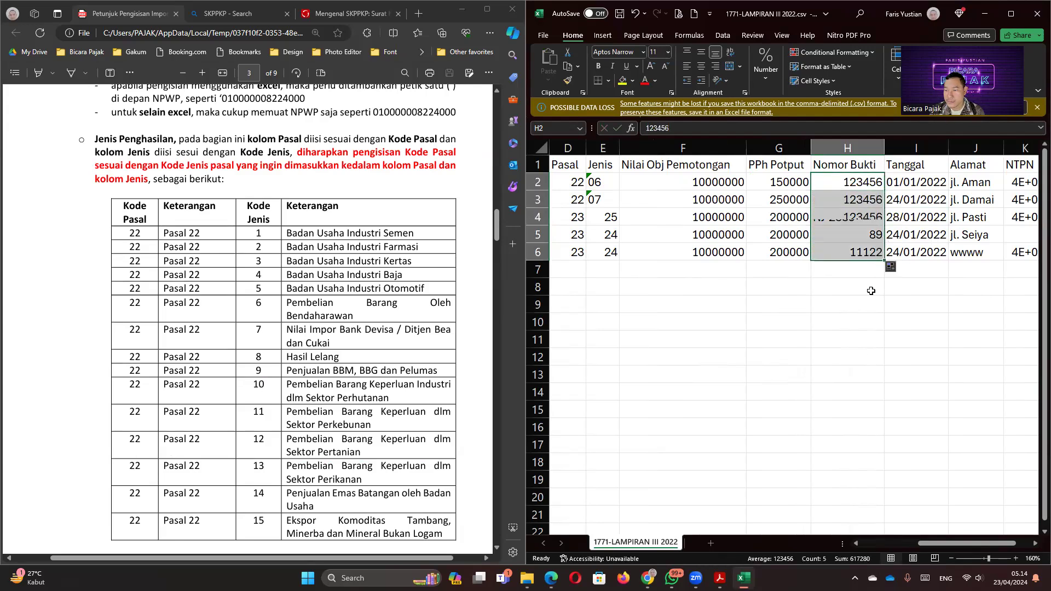
Step: Fill Tanggal with 31/12/2023 from I2 to I6 using Copy Cells
click(933, 182)
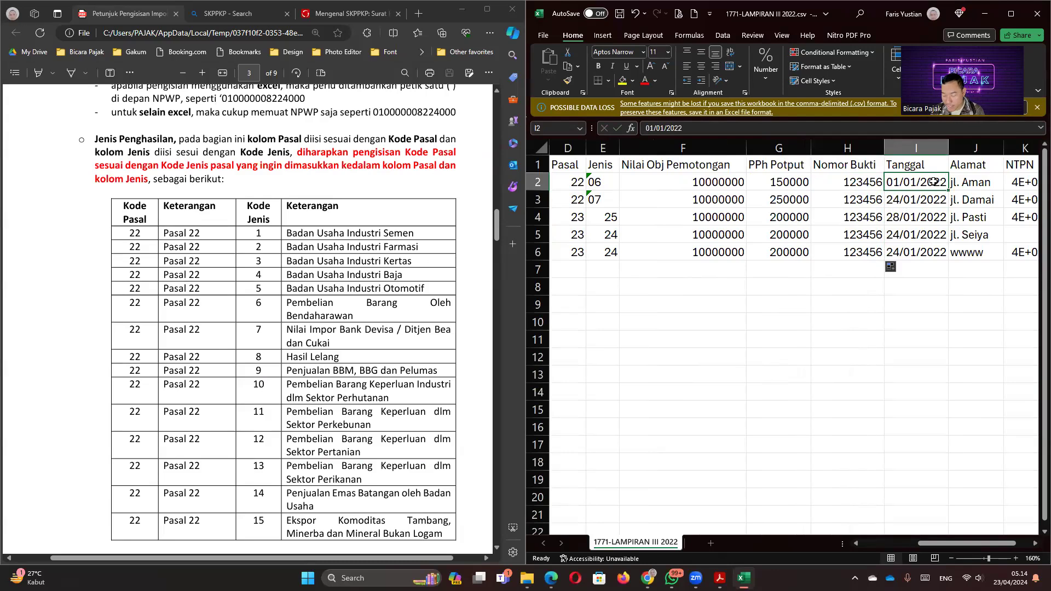
text(31/)
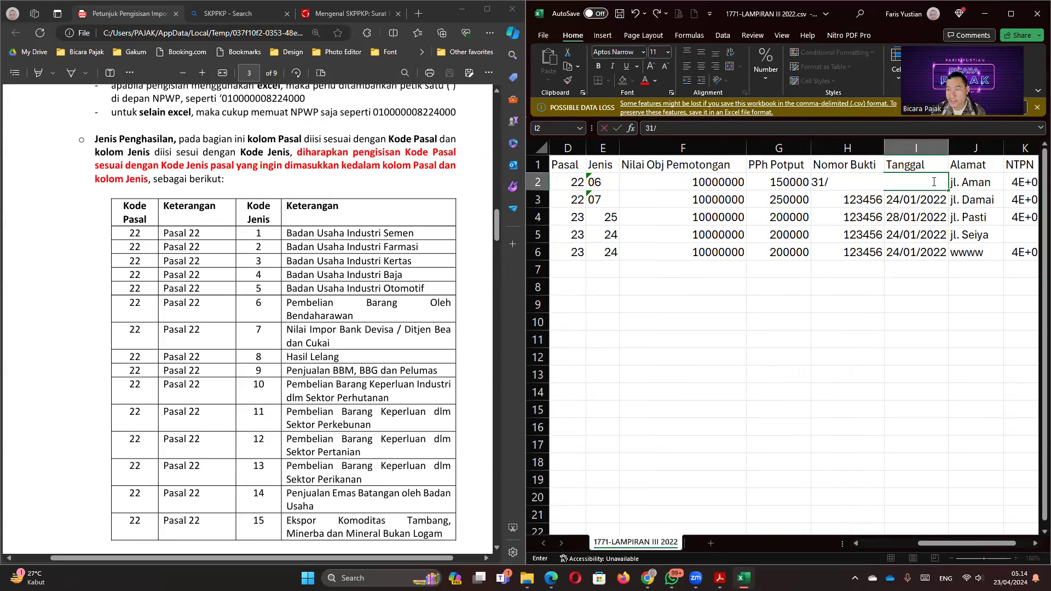
text(12/2023)
key(ctrl+Return)
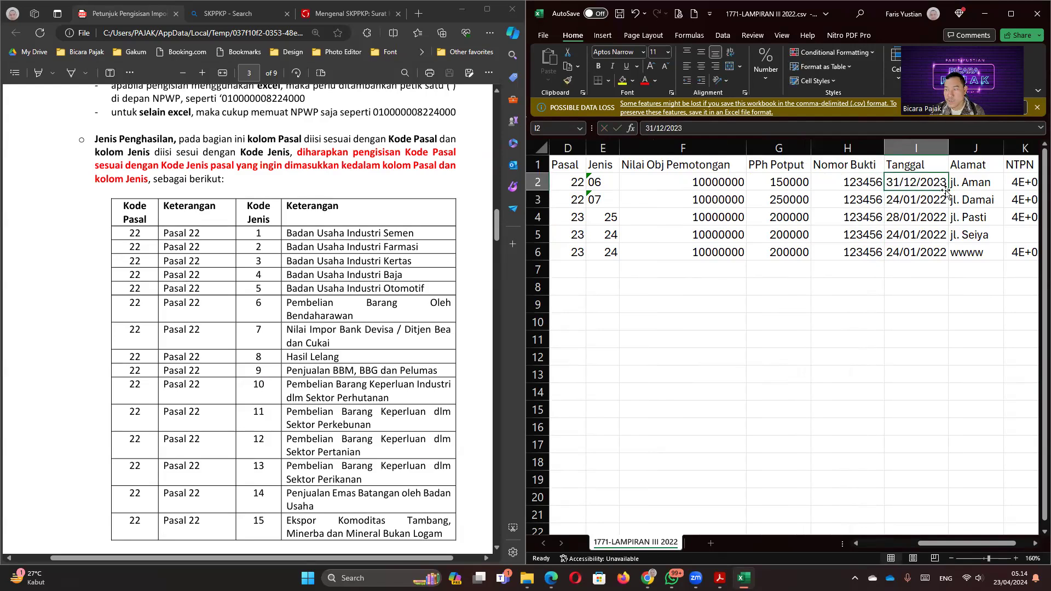
drag(948, 190, 934, 256)
click(955, 268)
click(977, 280)
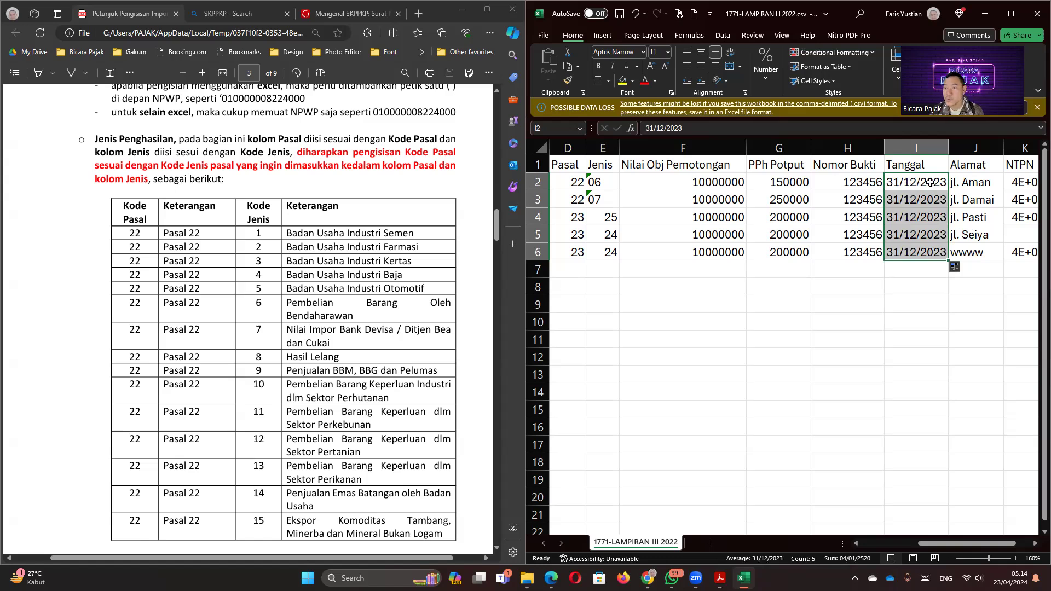
key(Right)
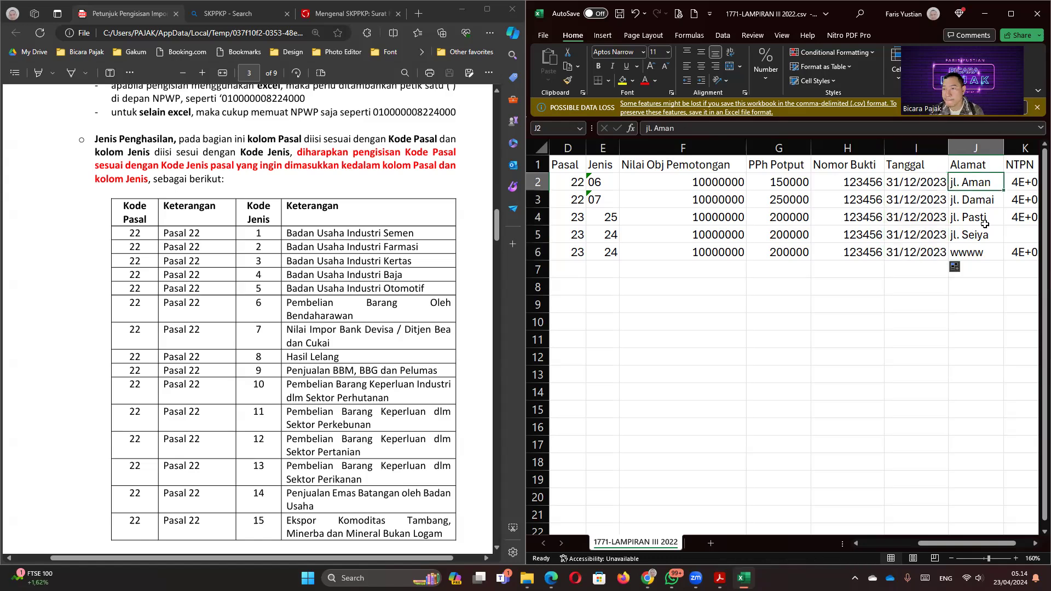
key(Right)
key(Left)
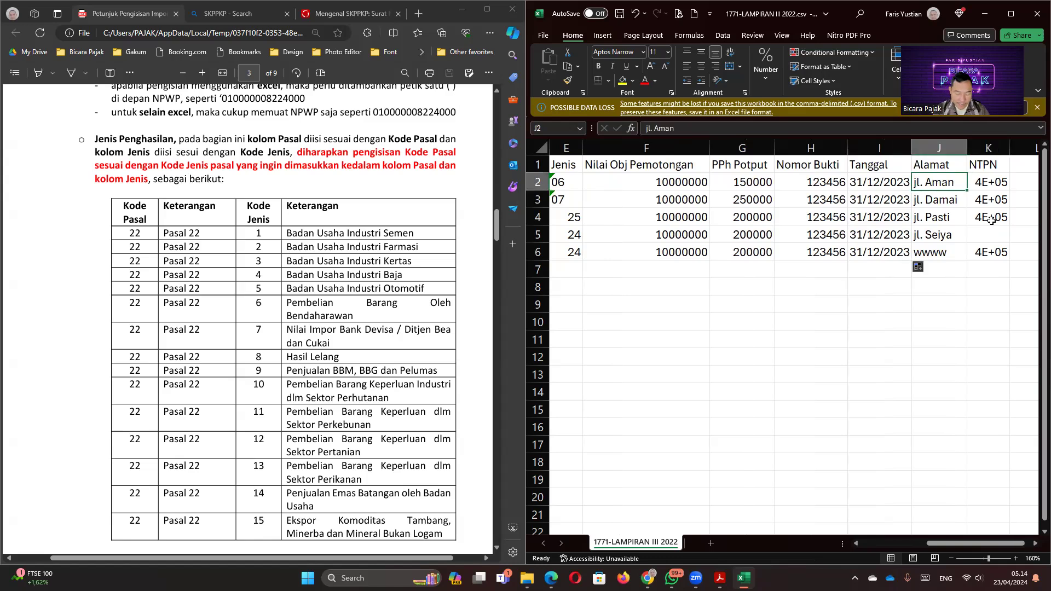
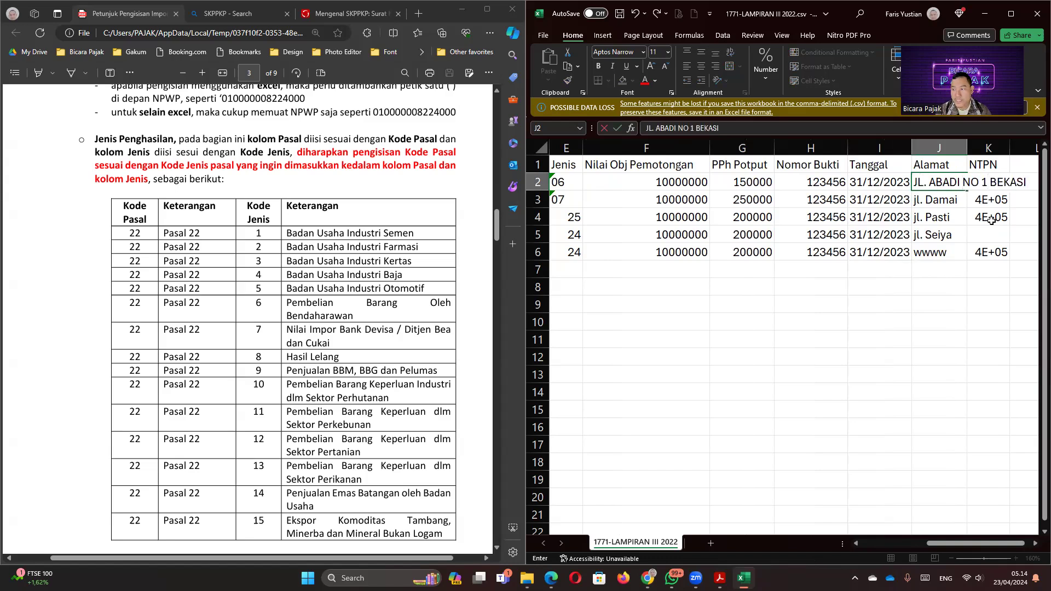
key(Return)
key(Up)
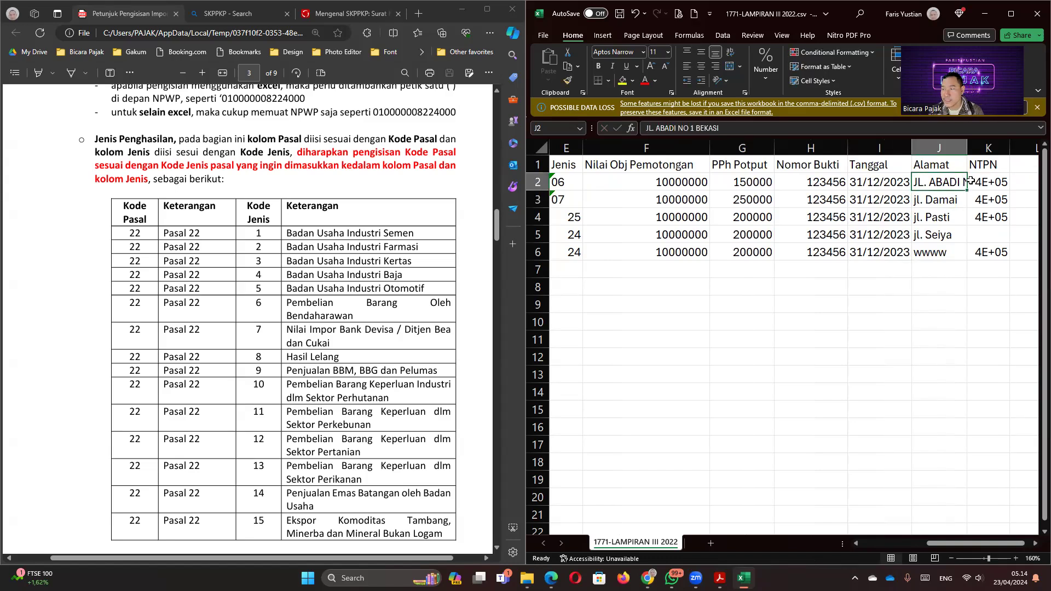
drag(967, 191, 968, 258)
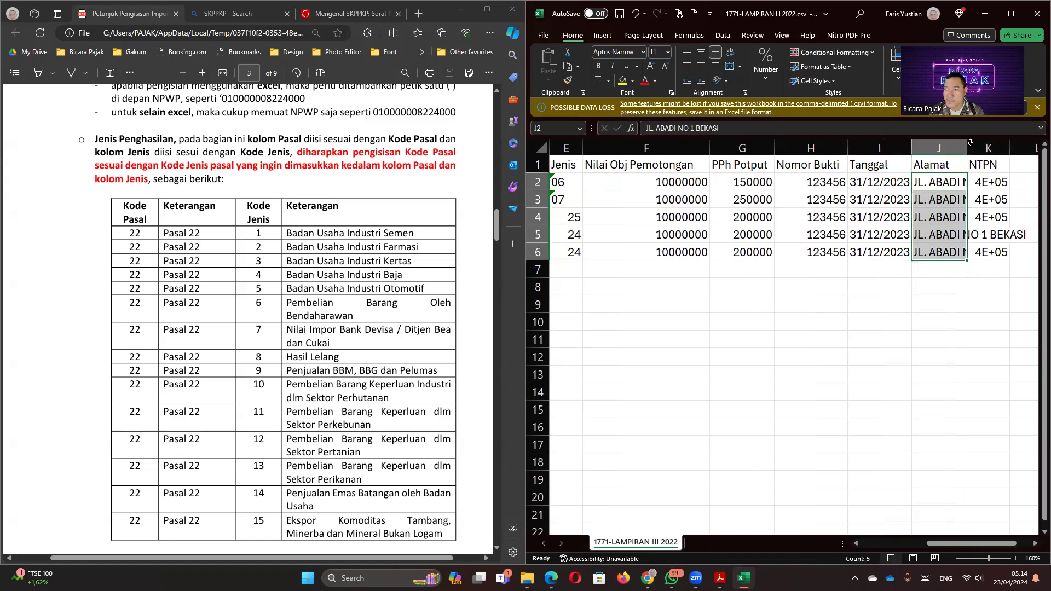
Step: Autofit the Alamat column and widen the NTPN column so 411128 is fully visible
double_click(969, 145)
click(952, 187)
key(Right)
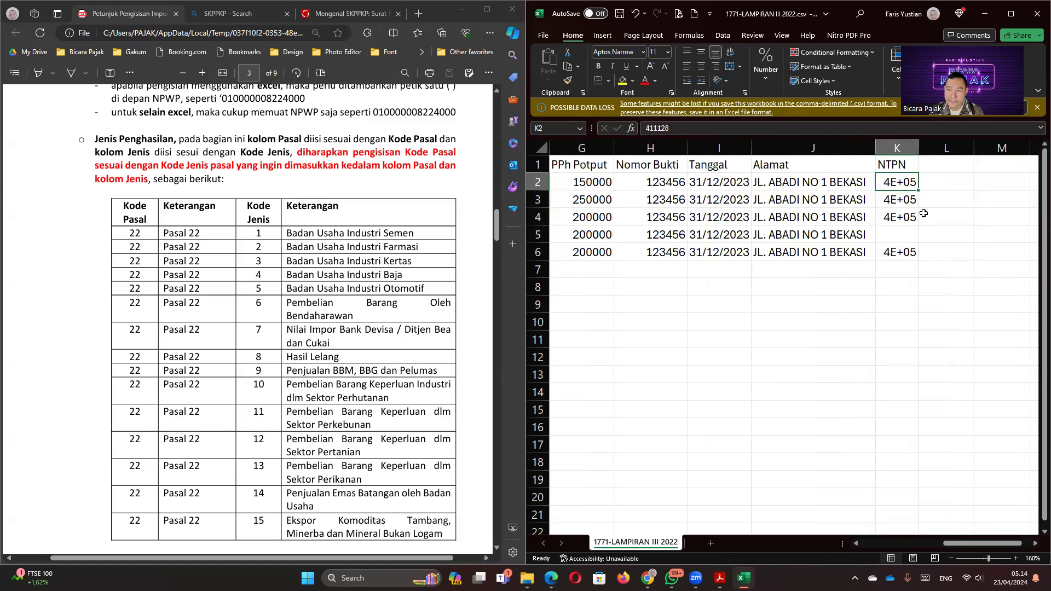
drag(890, 182, 892, 262)
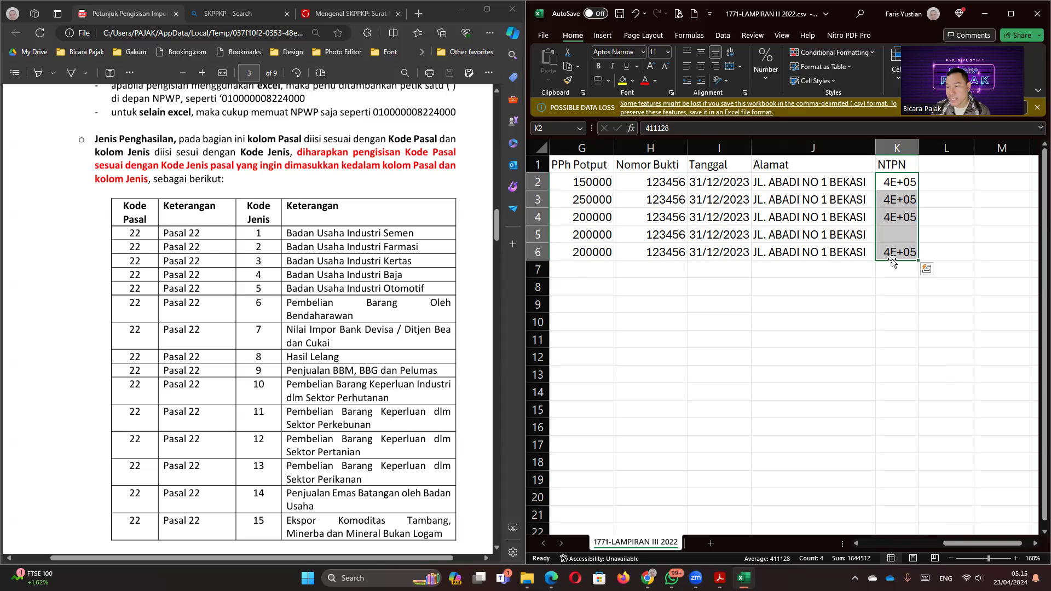
drag(919, 147, 951, 146)
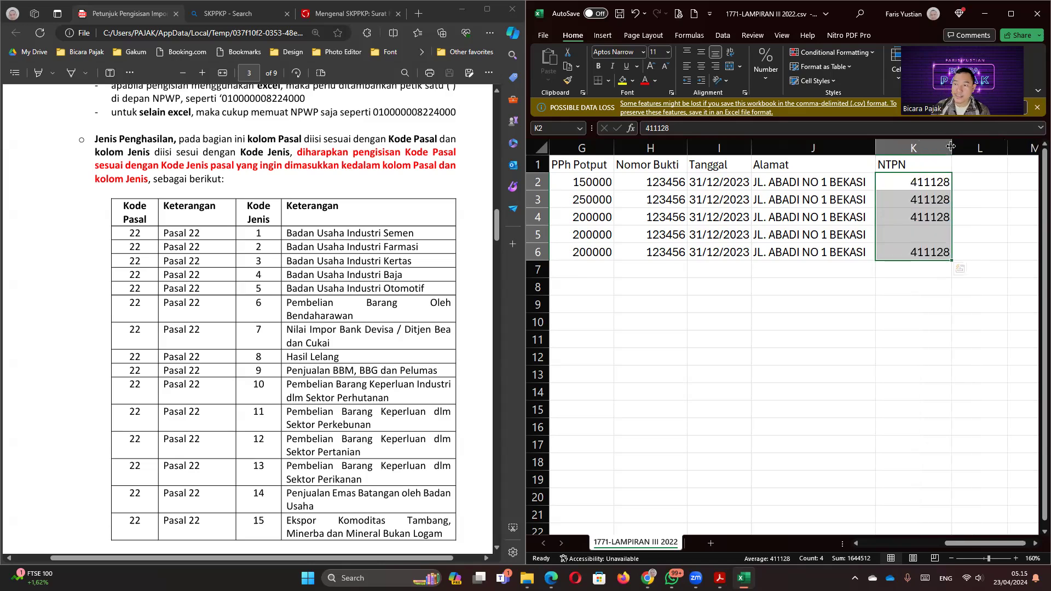
Step: Delete the NTPN values in K2:K6 and return to the start of row 6
key(Delete)
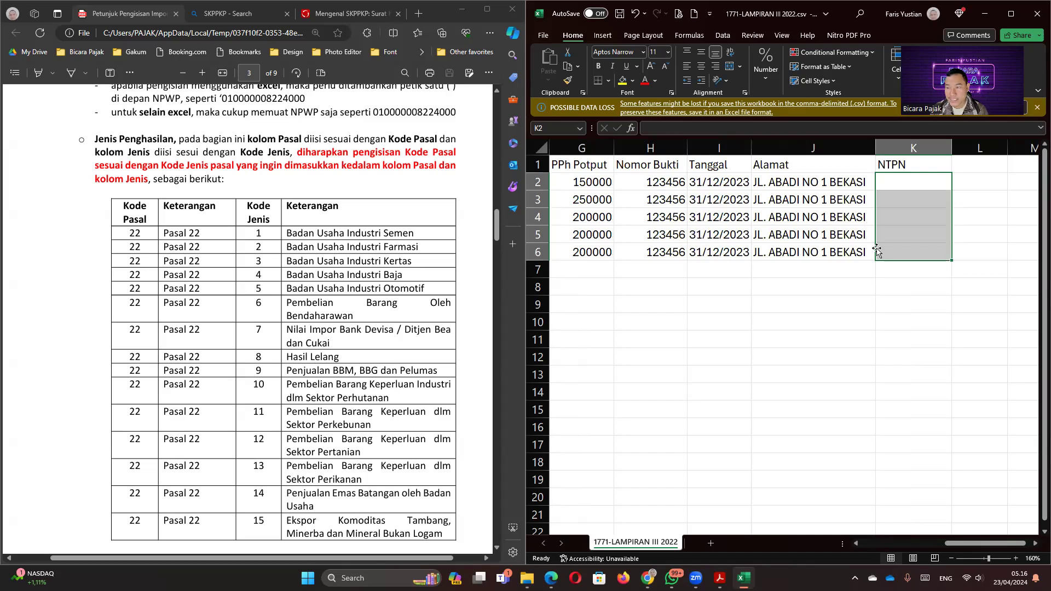
click(769, 245)
key(Left)
key(Left)
key(Home)
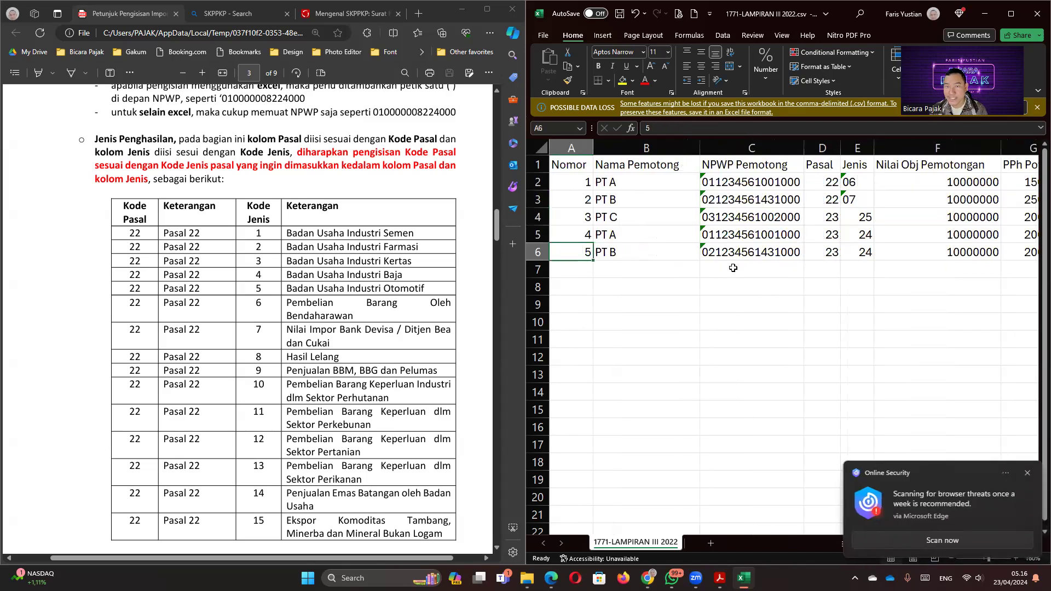
Step: Save the sheet to the Desktop as the CSV file 'contoh bukti potong 2023'
click(543, 35)
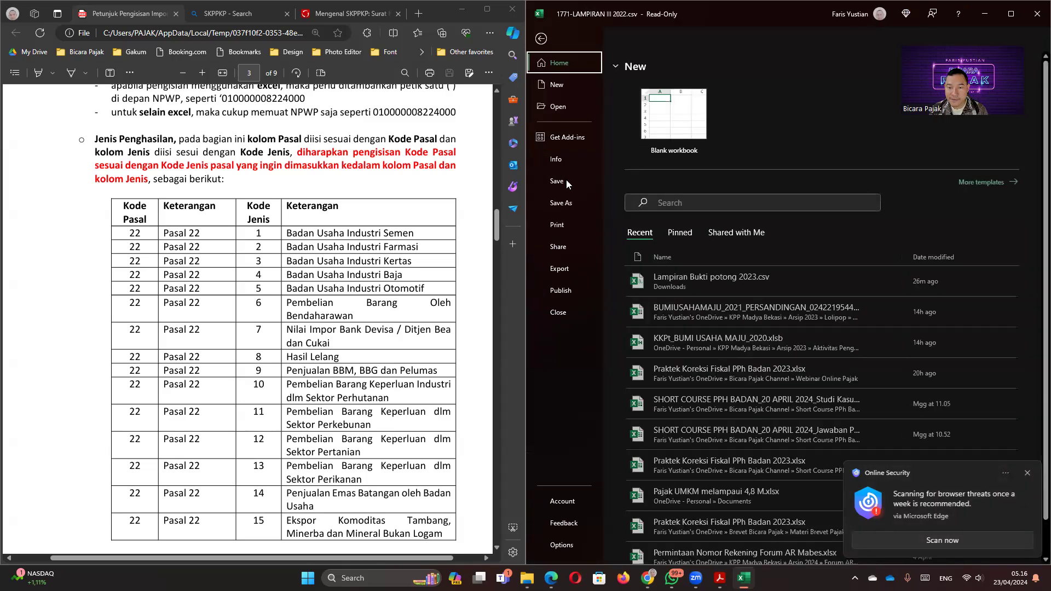
click(560, 204)
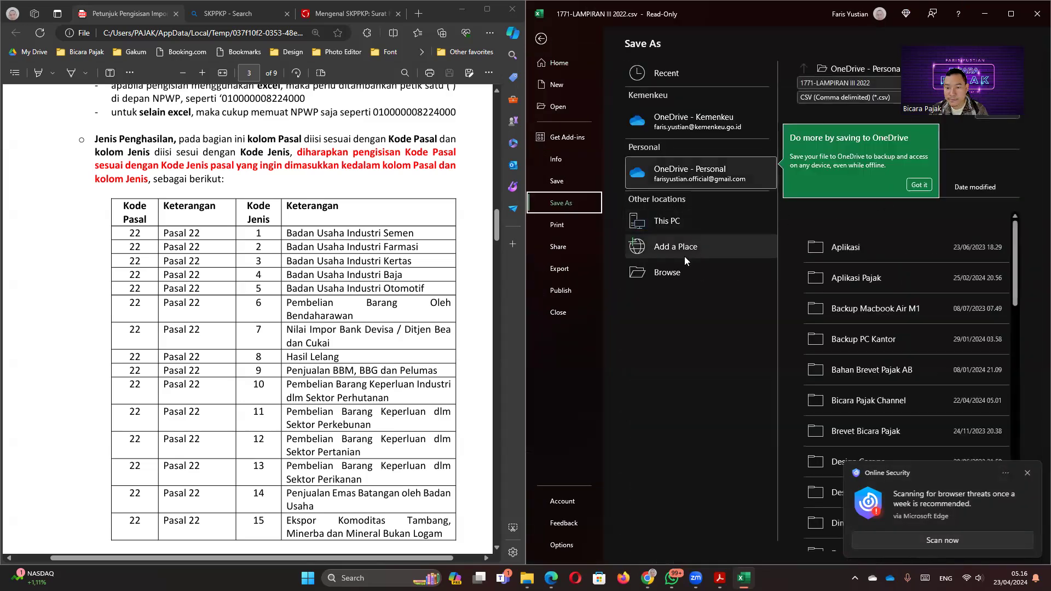
click(672, 272)
click(583, 107)
click(682, 219)
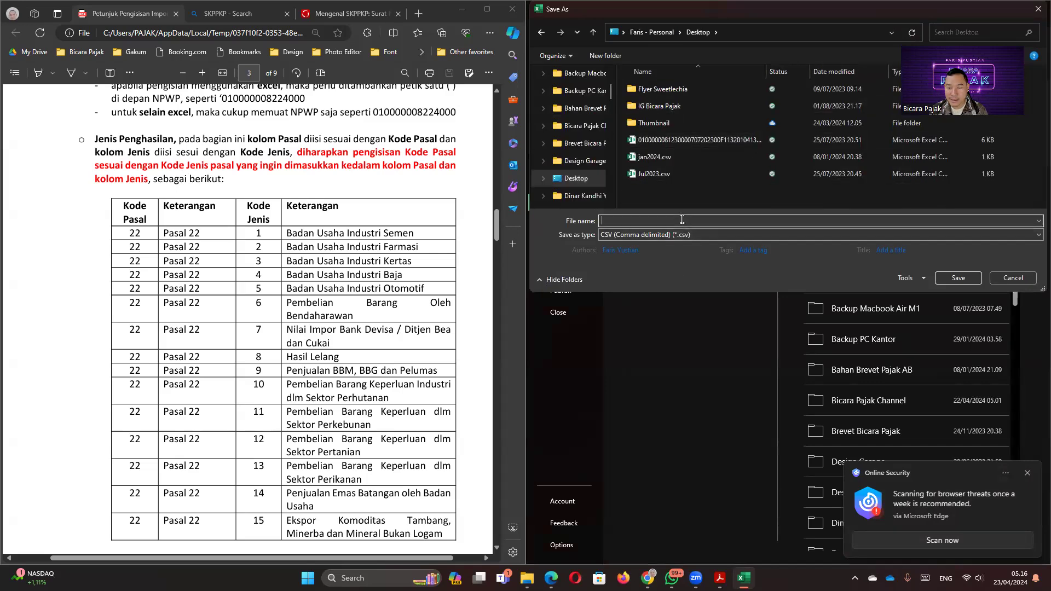
text(contoh bukti potong 2023)
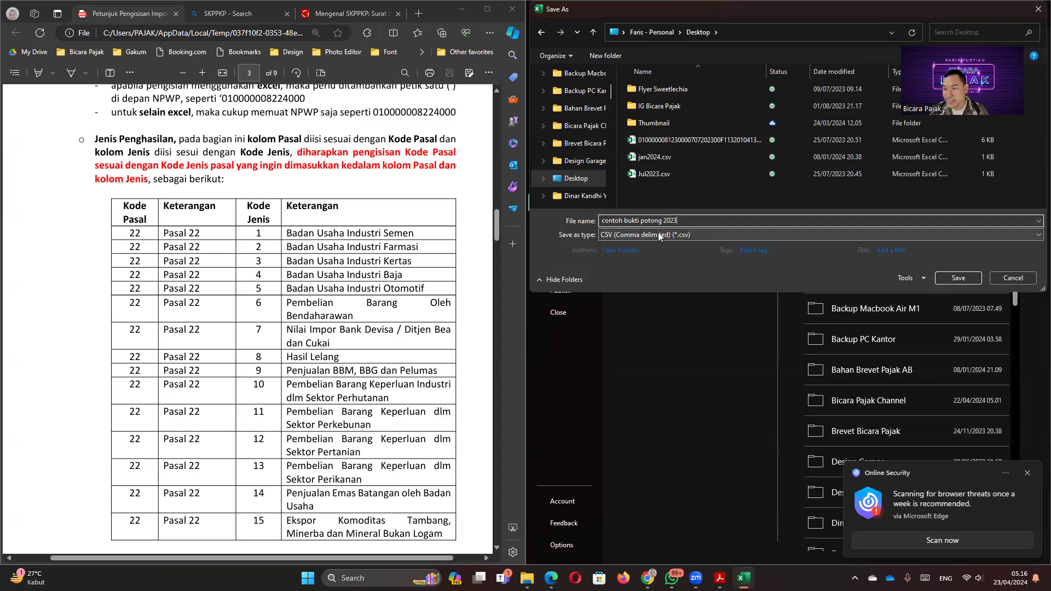
click(957, 277)
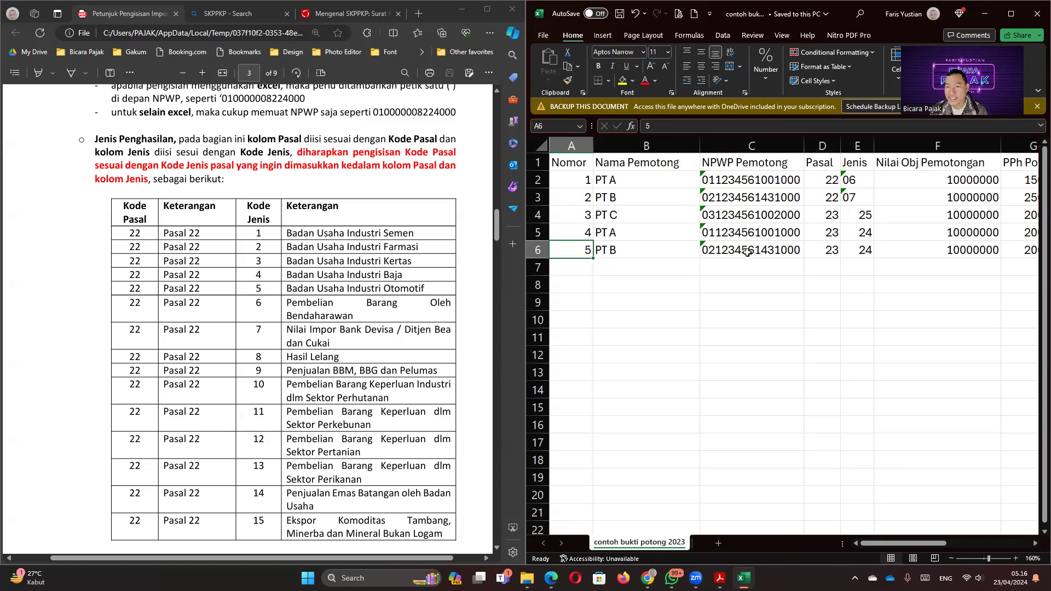
click(714, 179)
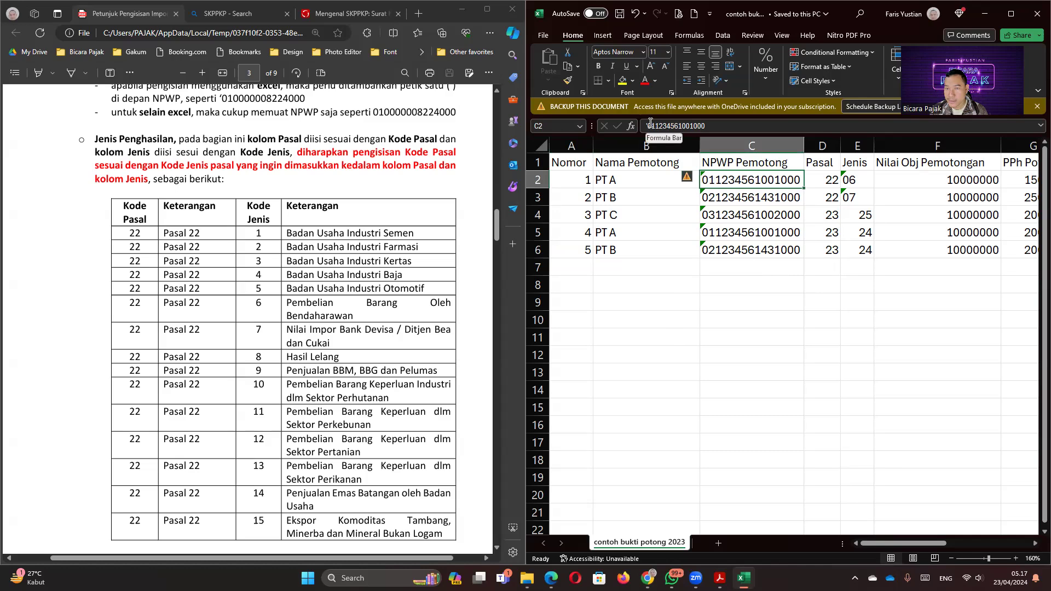
click(751, 194)
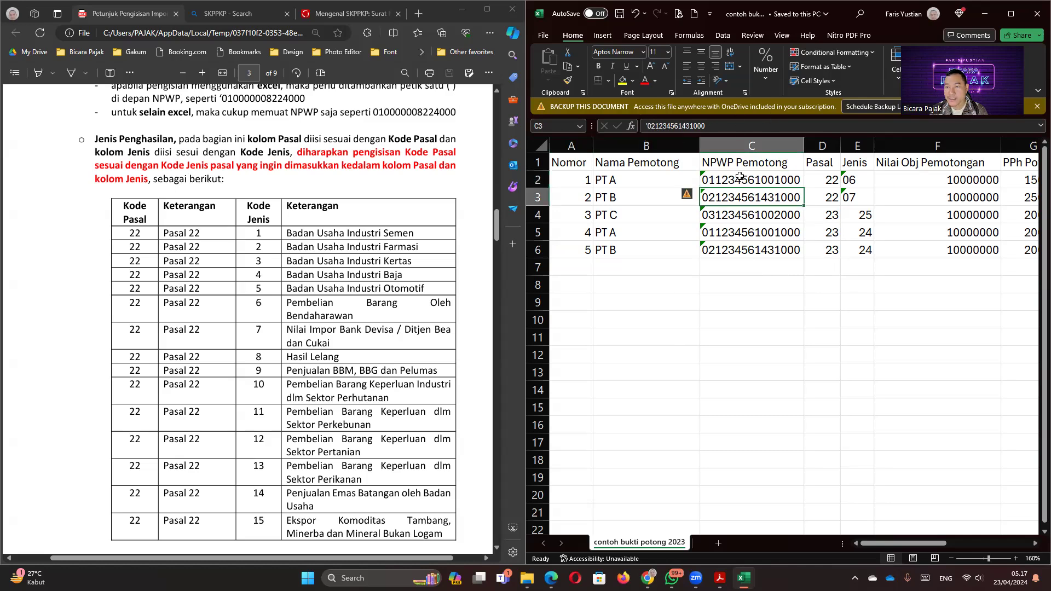
key(Right)
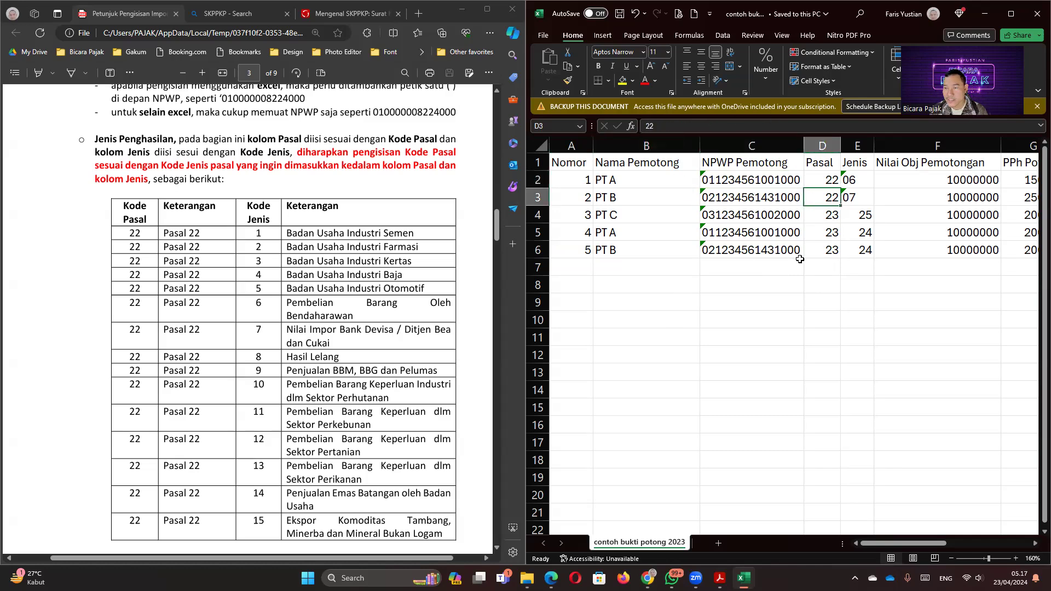
key(Up)
key(Right)
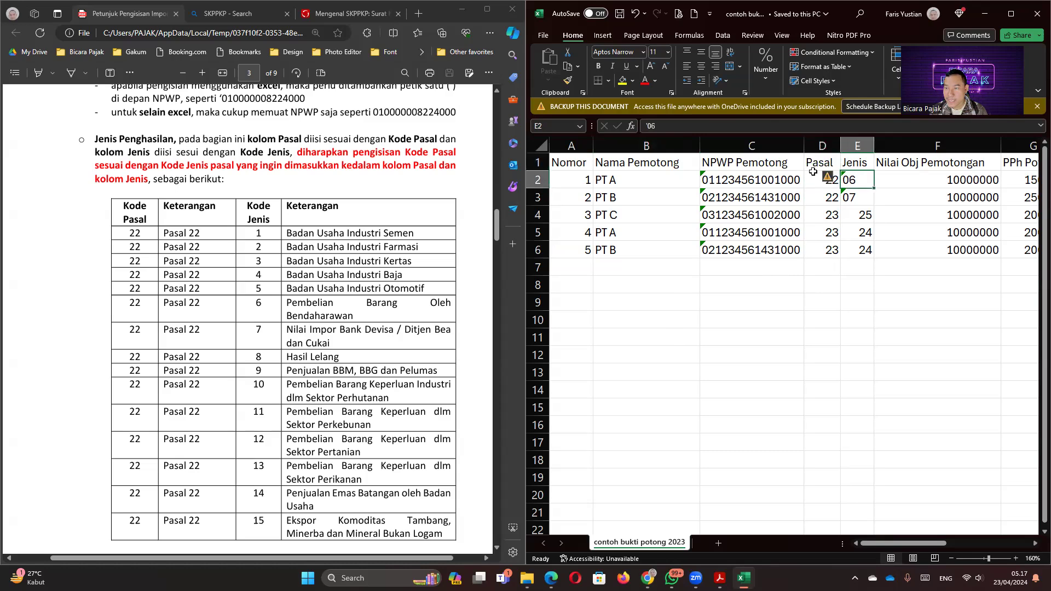
drag(817, 162, 854, 162)
click(316, 312)
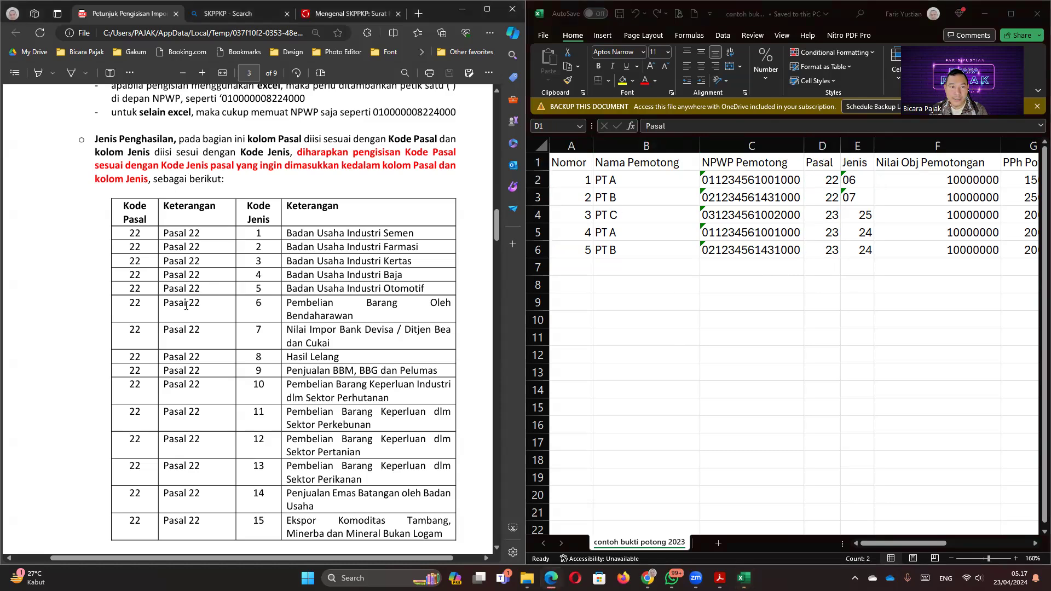
scroll(189, 334, up, 4)
scroll(188, 333, down, 5)
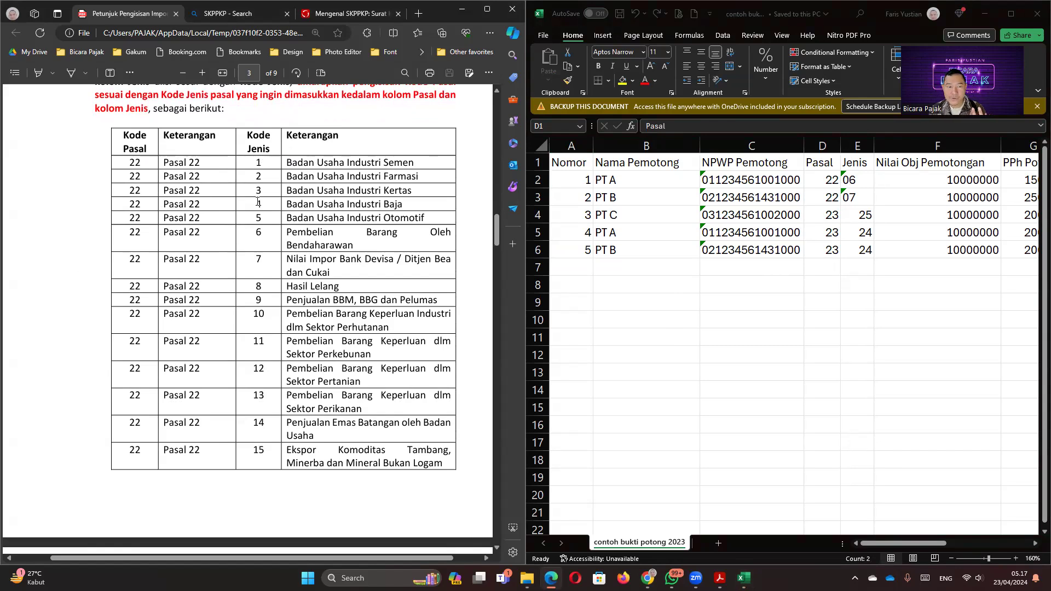
scroll(247, 310, down, 8)
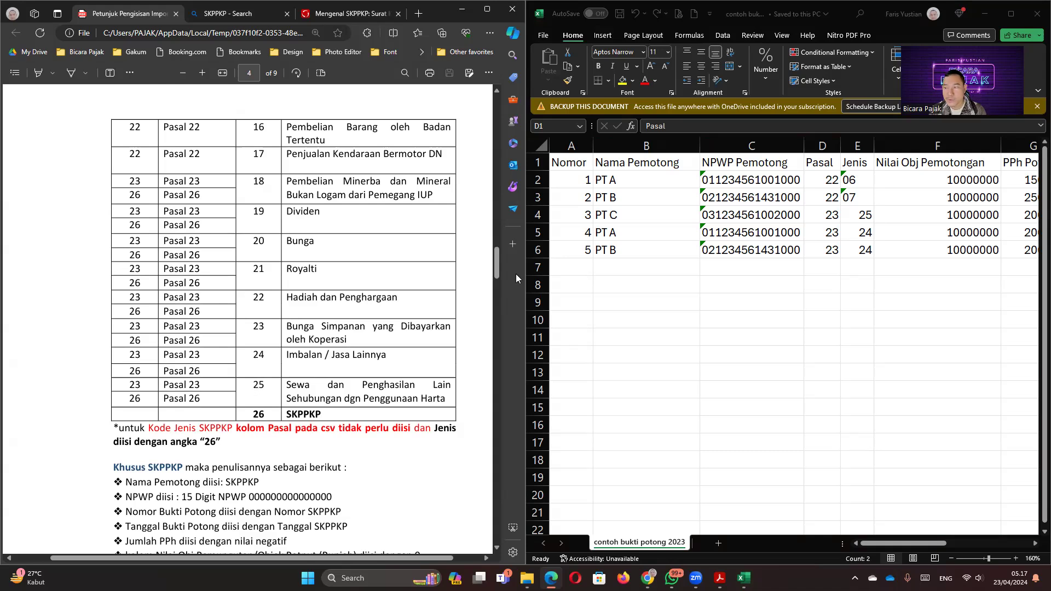
click(787, 215)
click(827, 196)
key(Right)
key(Right)
key(Right)
key(Right)
key(Right)
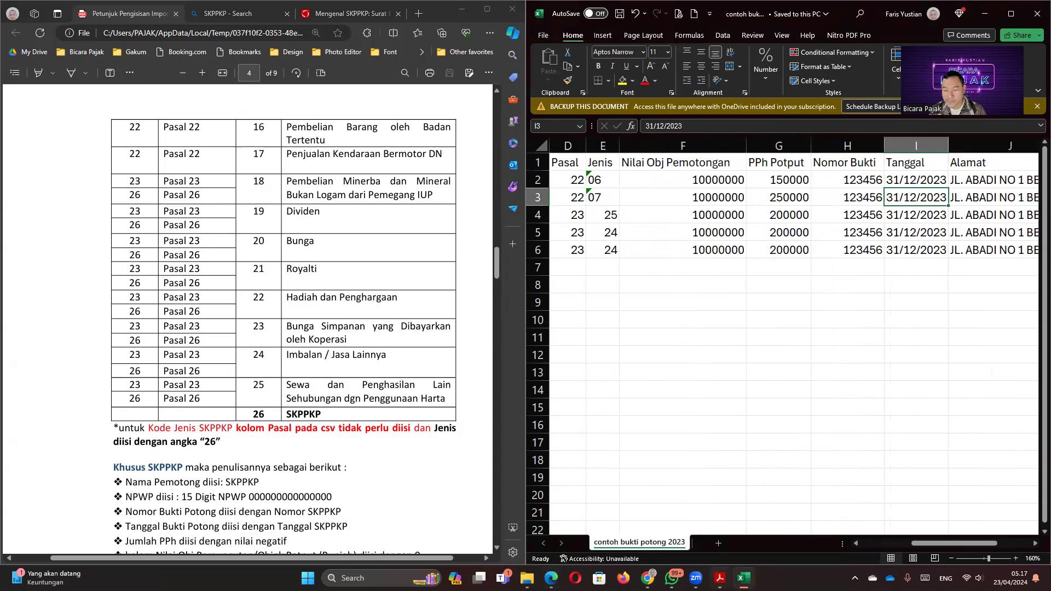
click(720, 578)
scroll(375, 326, down, 1)
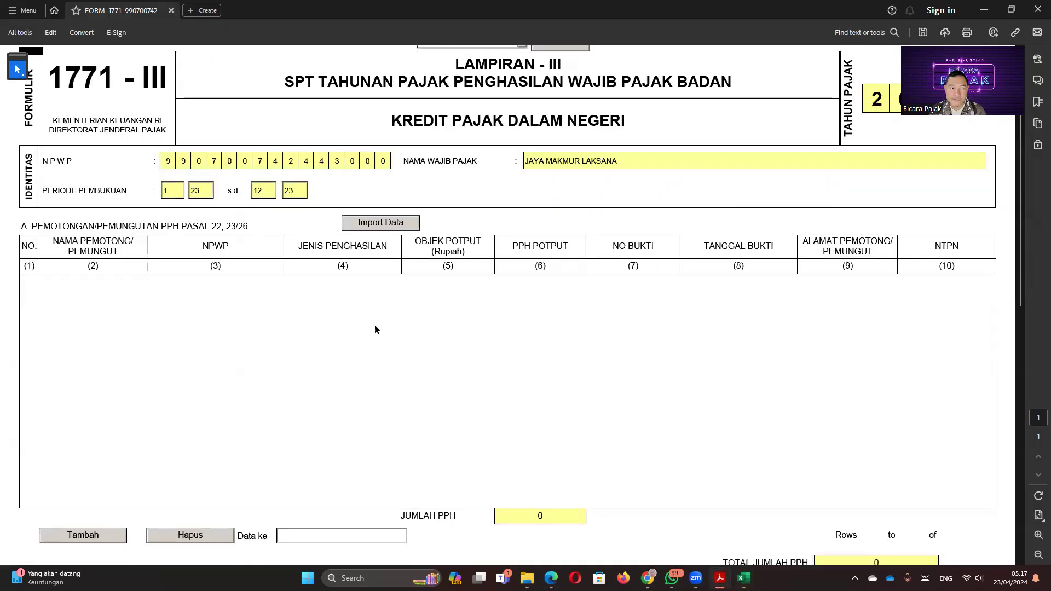
scroll(375, 329, up, 1)
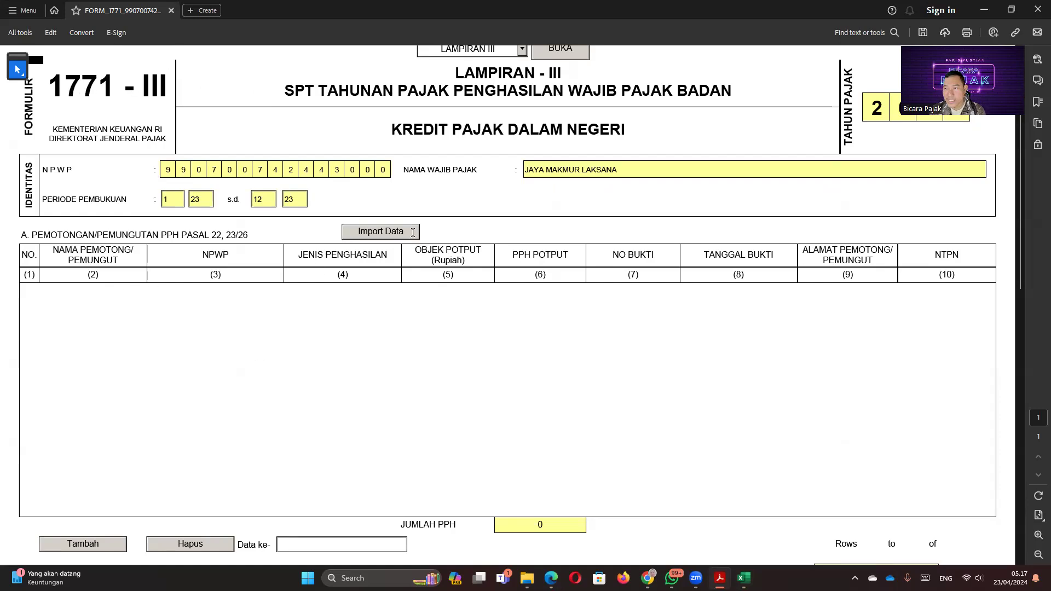
scroll(413, 235, down, 1)
scroll(413, 233, down, 5)
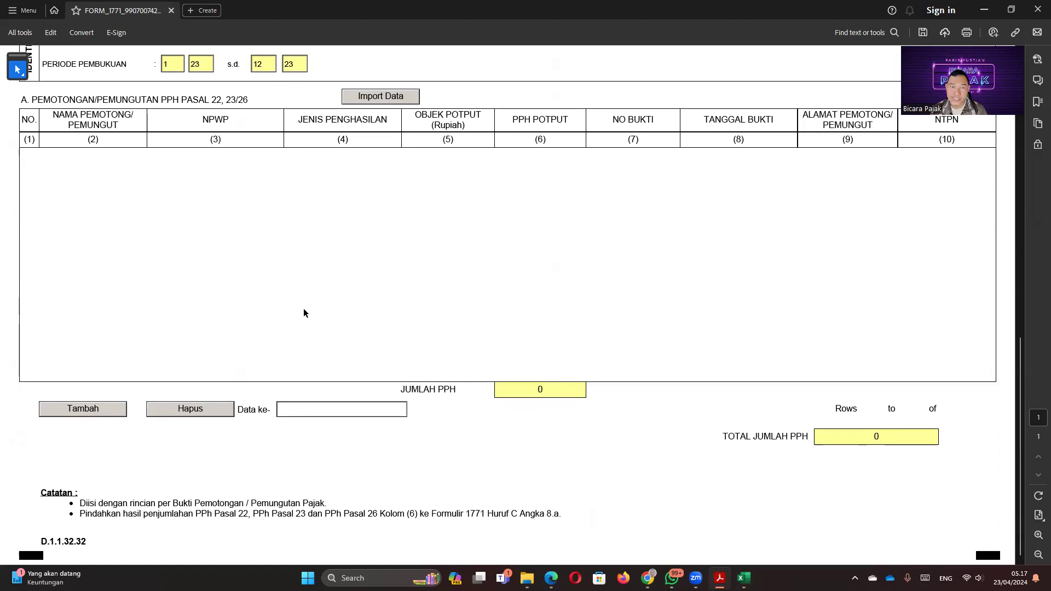
Step: Choose contoh bukti potong 2023.csv from the Desktop through Acrobat's Import Data
click(377, 98)
click(47, 108)
scroll(145, 180, down, 3)
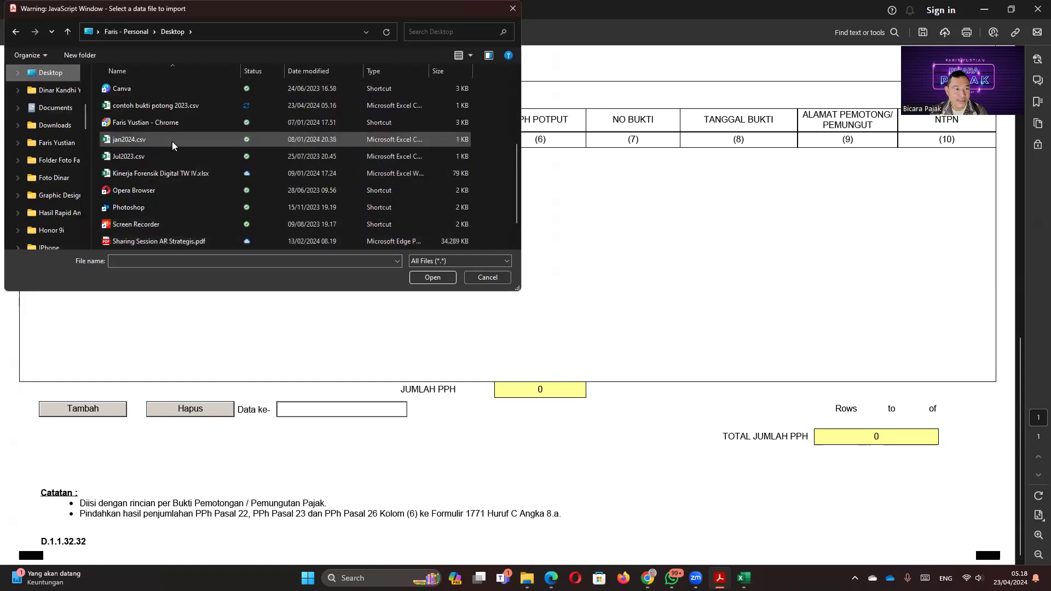
click(164, 106)
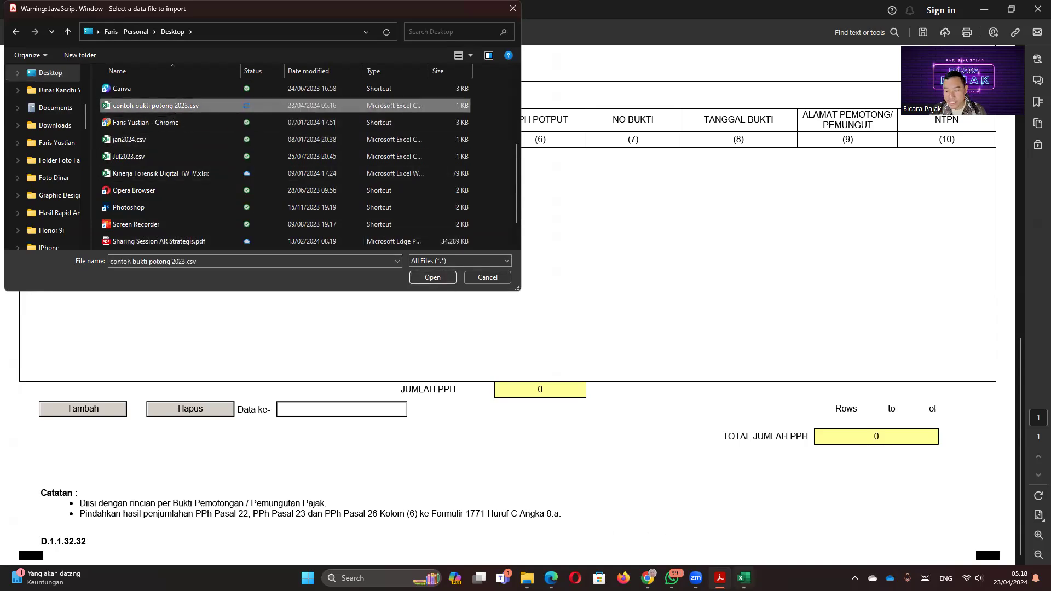
click(744, 578)
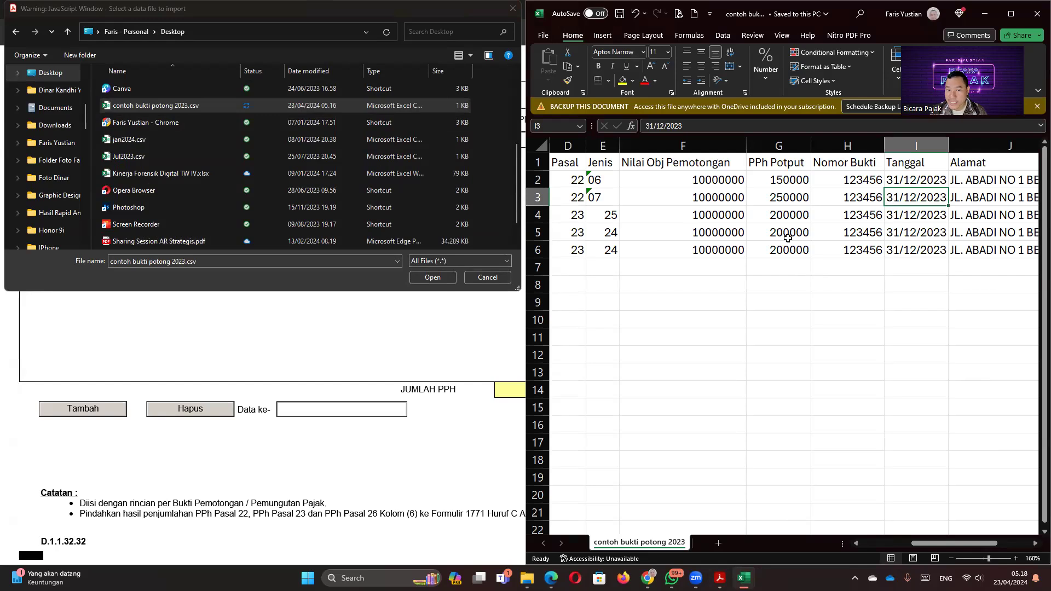
click(162, 104)
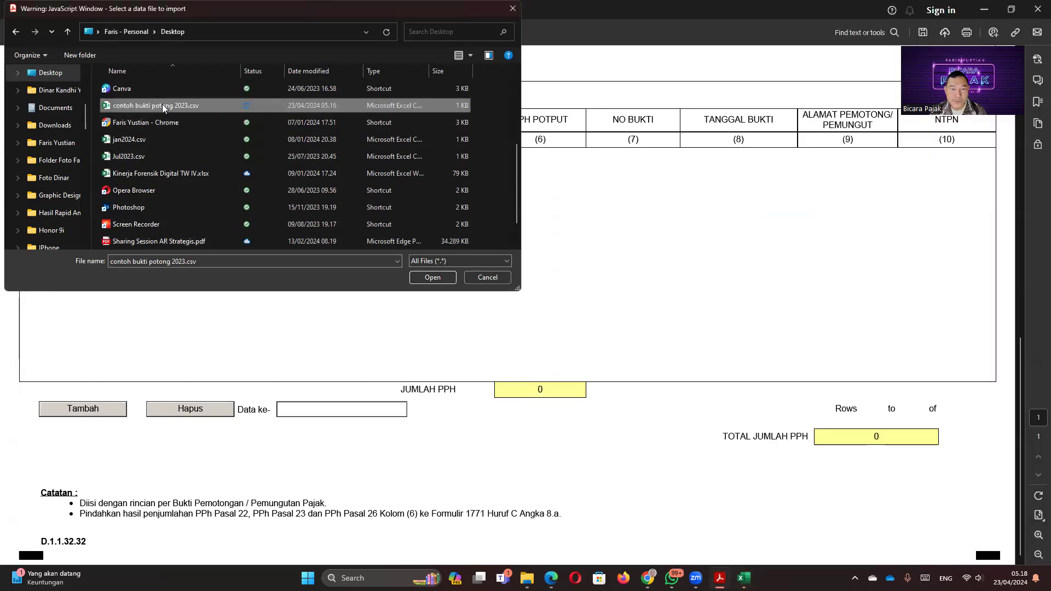
mouse_move(743, 578)
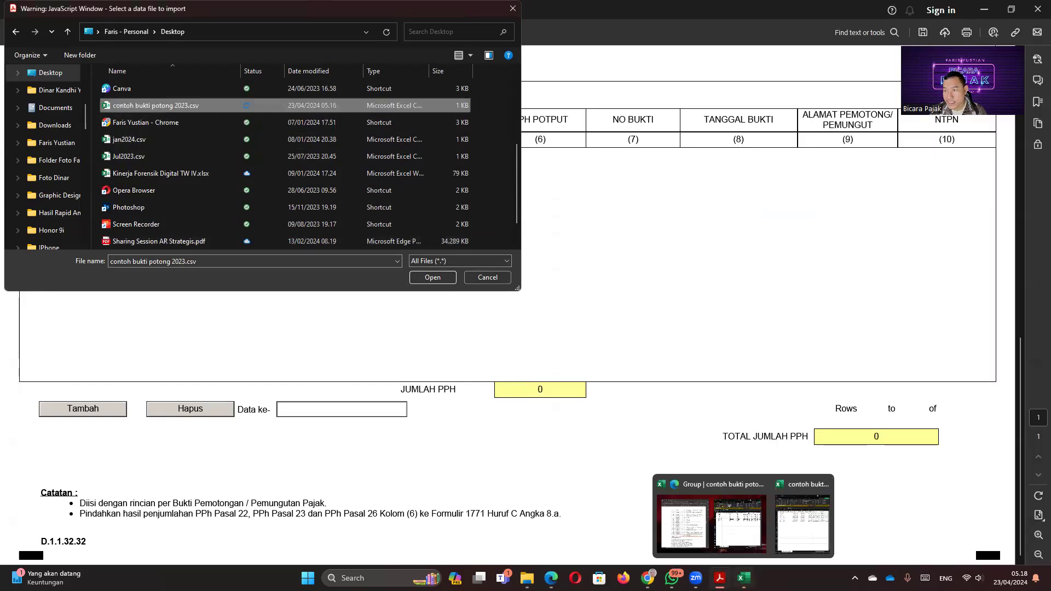
click(443, 278)
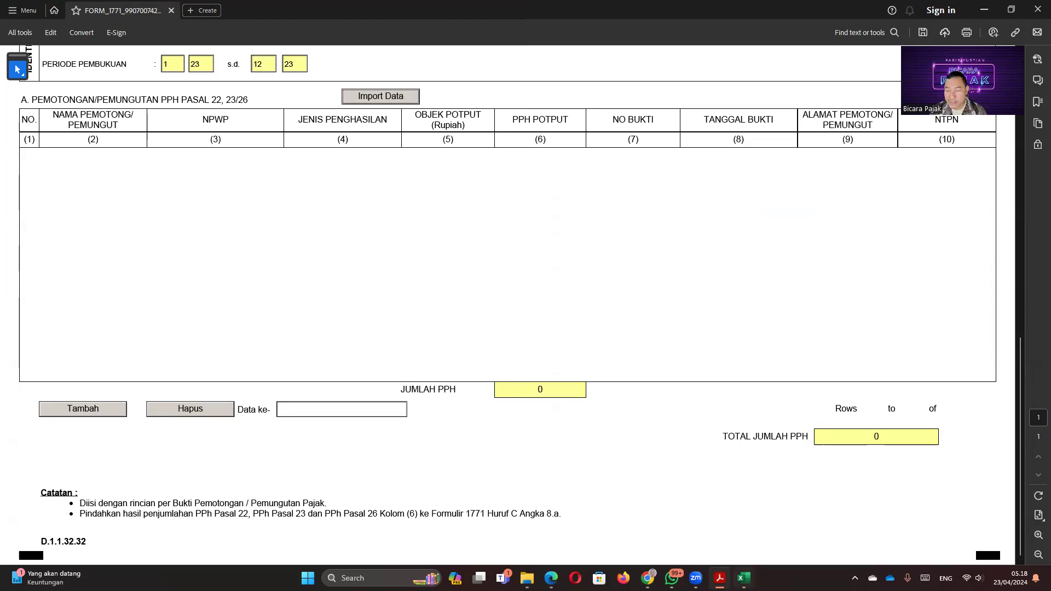
Step: Close Excel to free the CSV, then import contoh bukti potong 2023.csv into the table
click(743, 578)
click(779, 319)
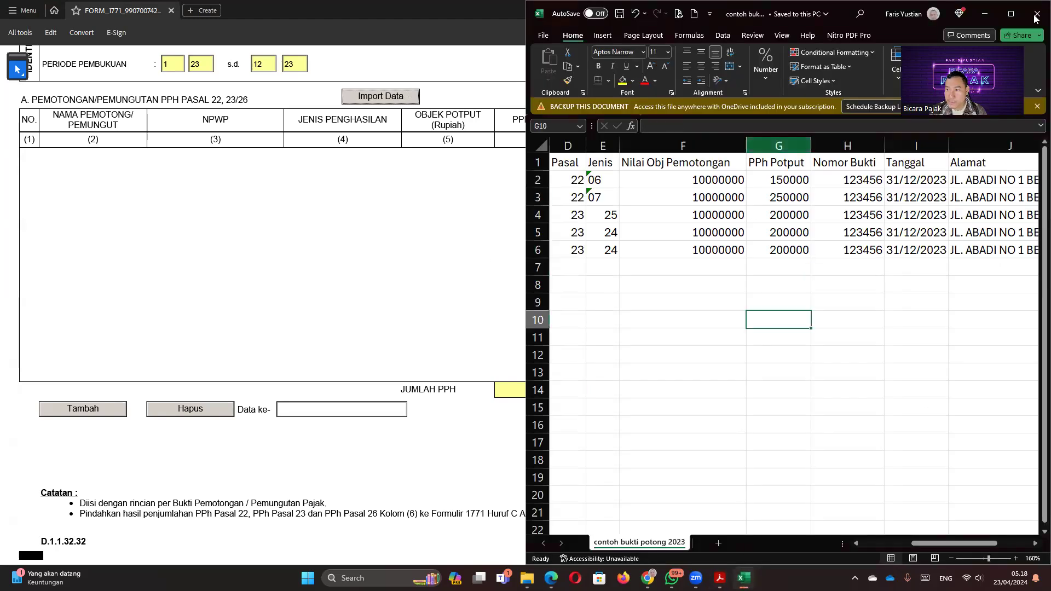
click(1036, 15)
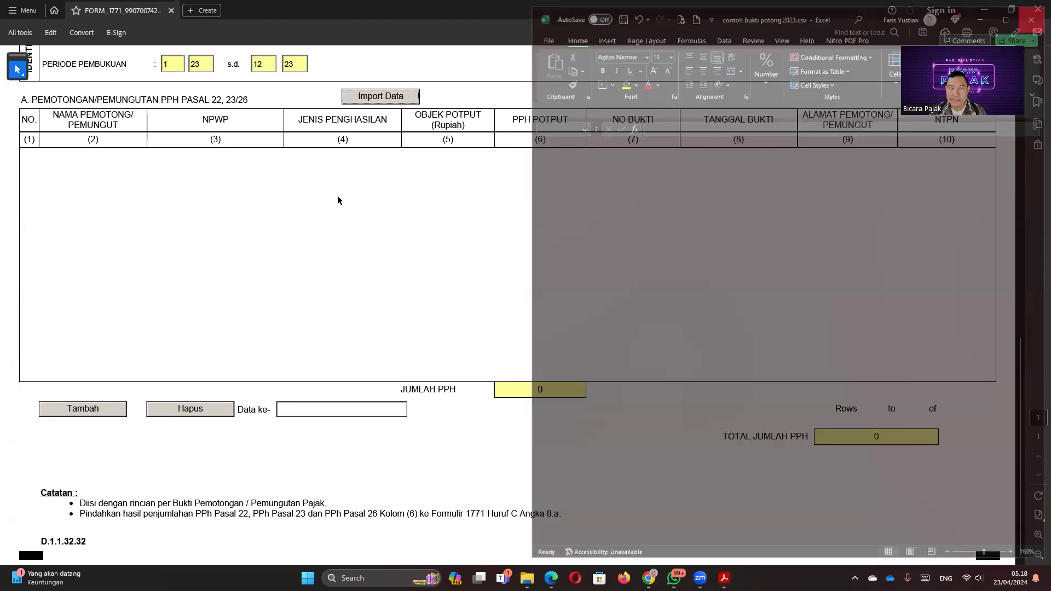
click(376, 98)
scroll(138, 167, down, 5)
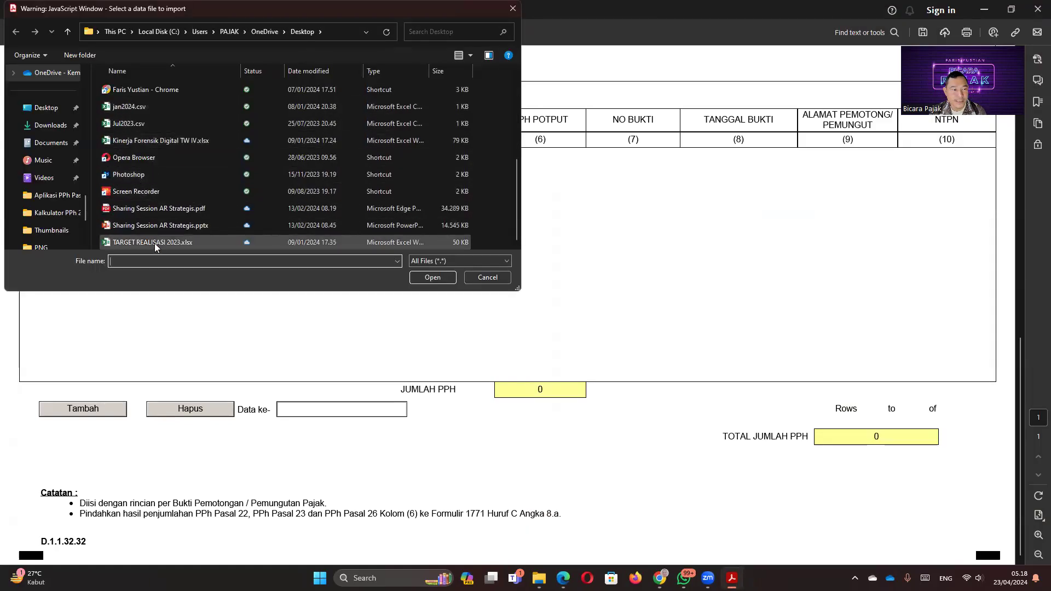
scroll(154, 243, up, 2)
click(153, 171)
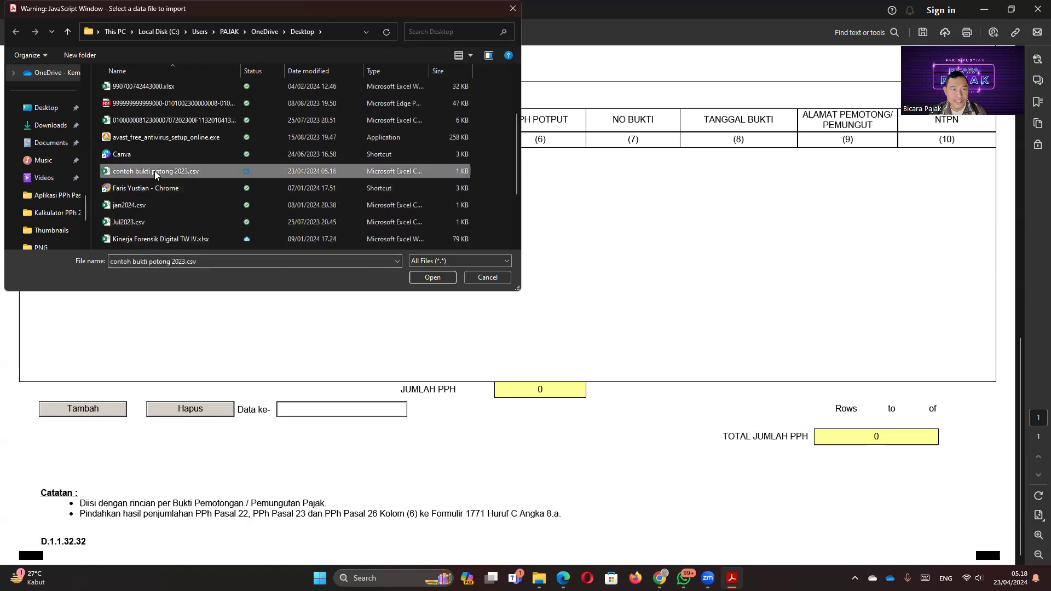
click(432, 278)
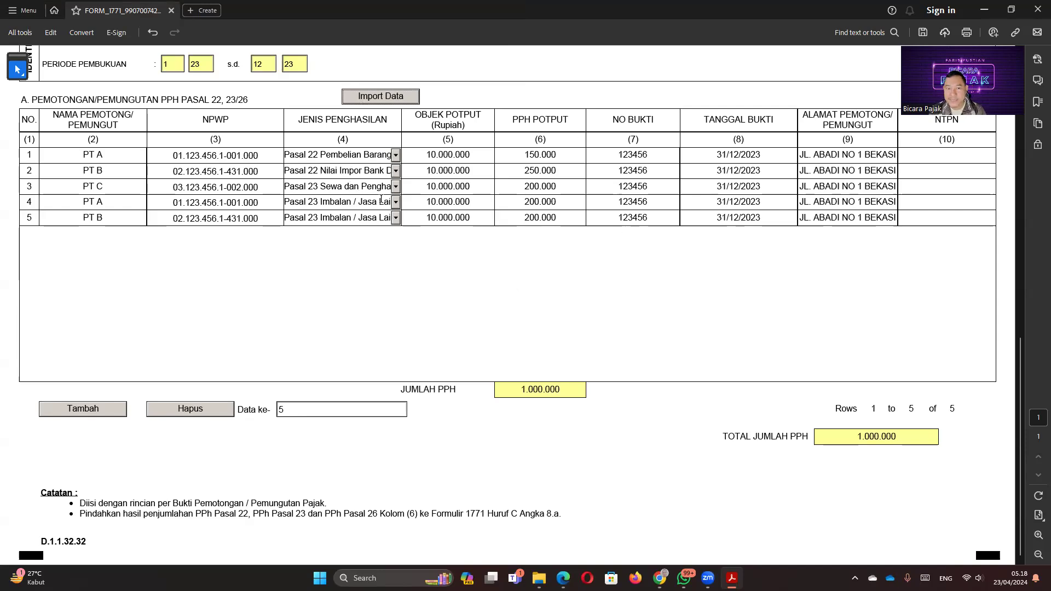
scroll(252, 260, up, 1)
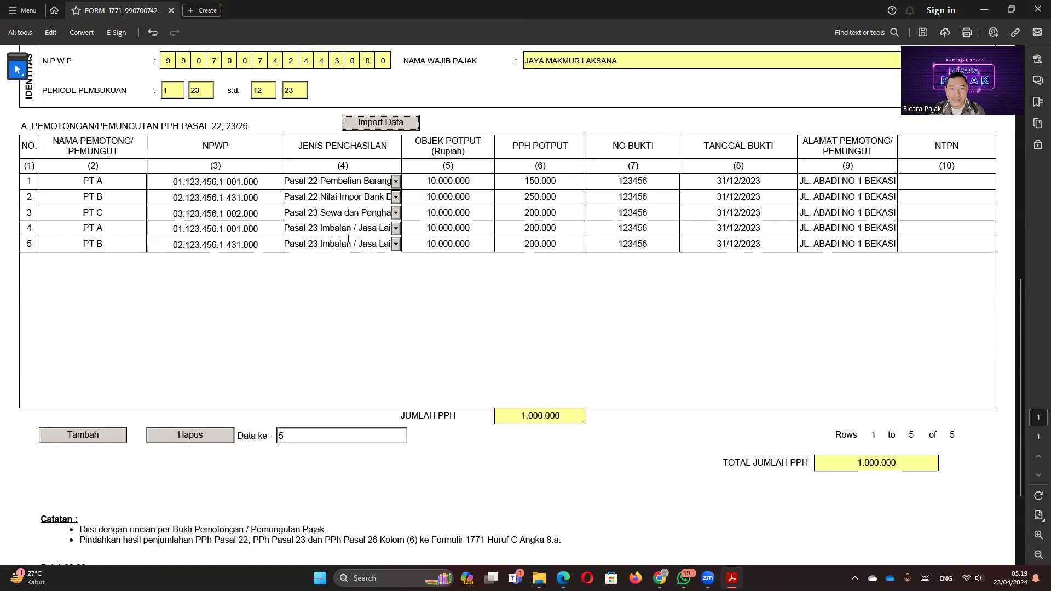
click(395, 228)
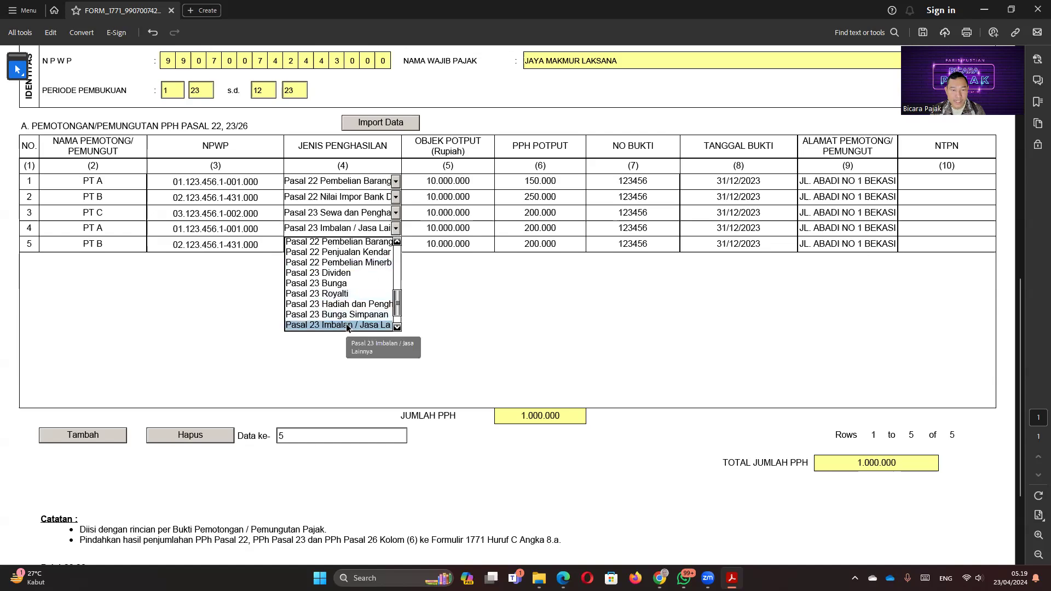
click(445, 282)
click(395, 243)
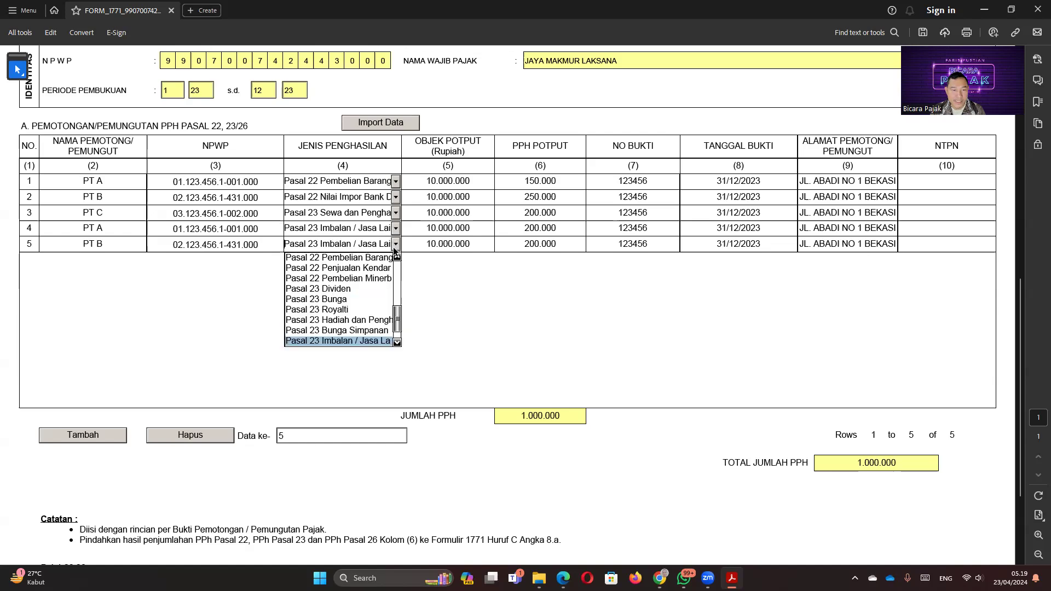
click(351, 201)
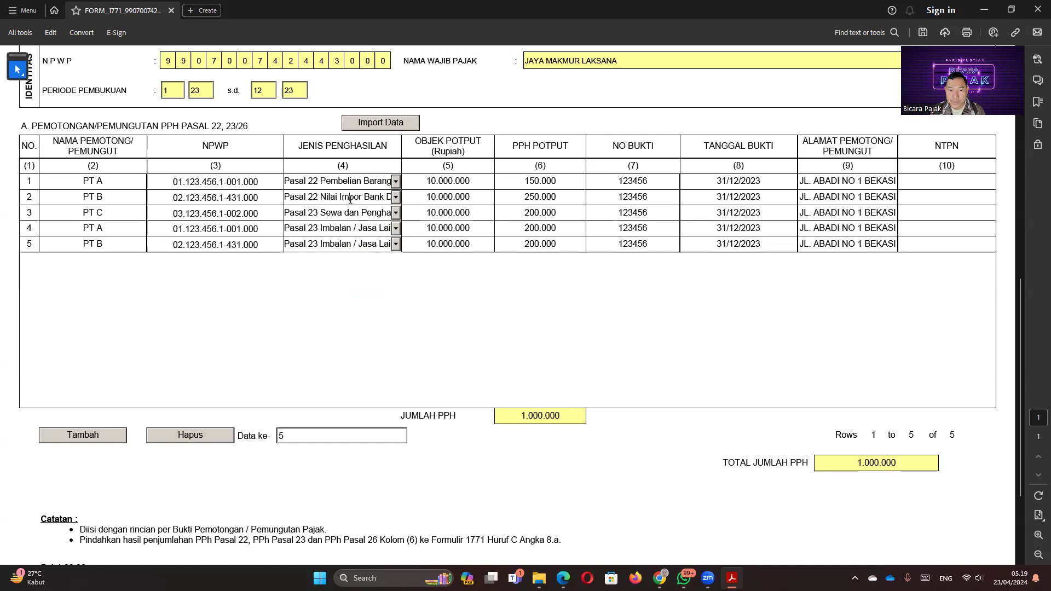
click(395, 181)
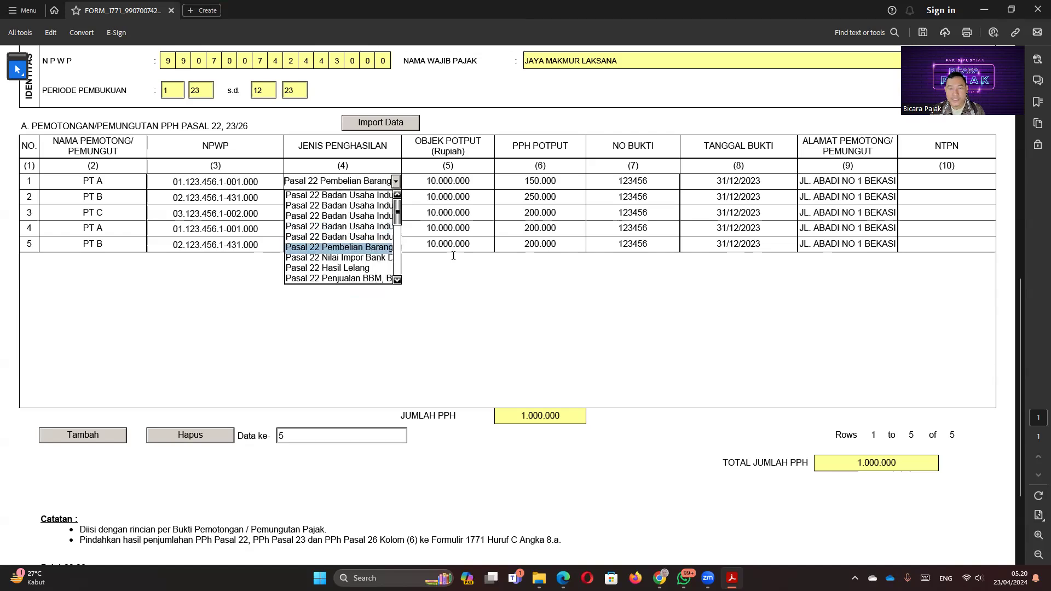
click(650, 301)
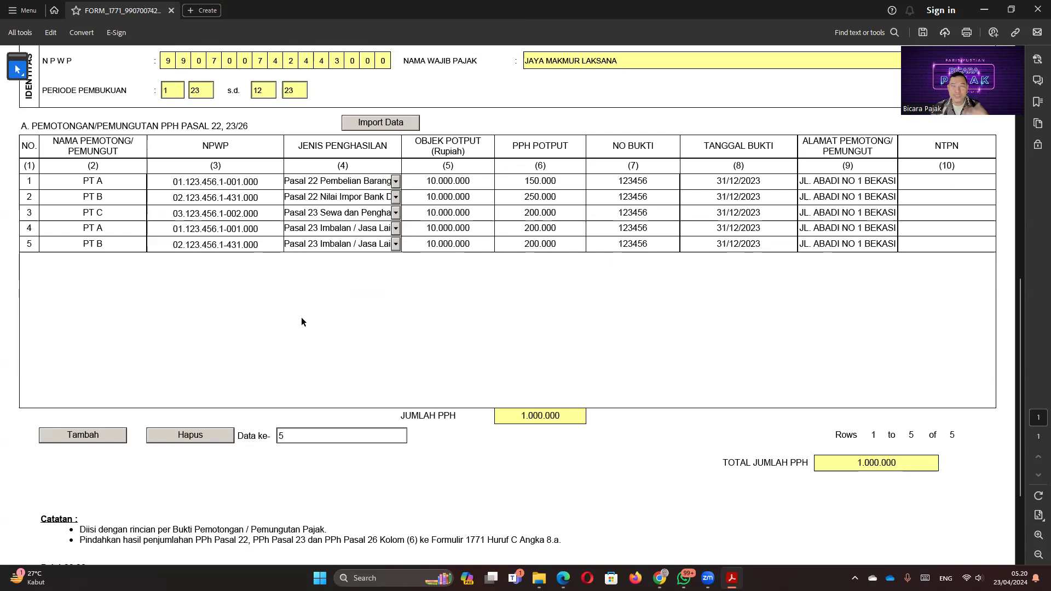
scroll(299, 334, up, 2)
scroll(281, 352, up, 1)
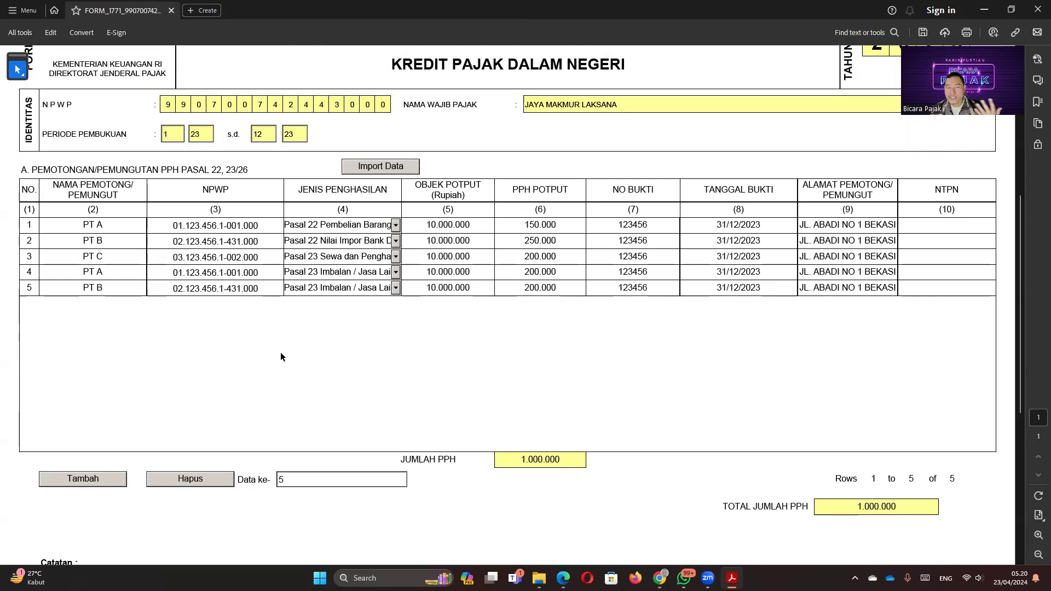
scroll(281, 353, up, 1)
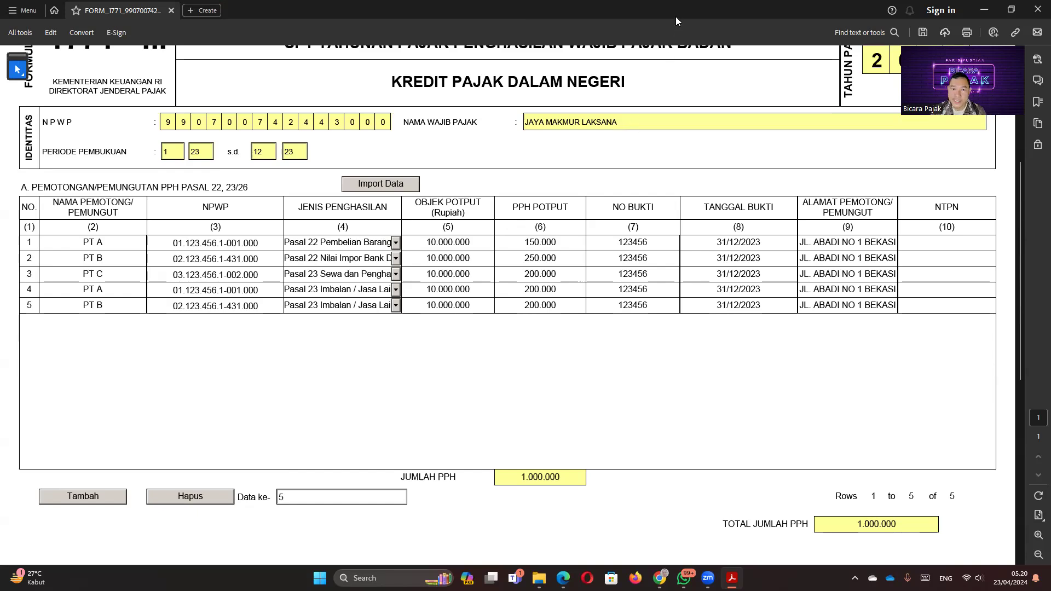
scroll(359, 287, down, 2)
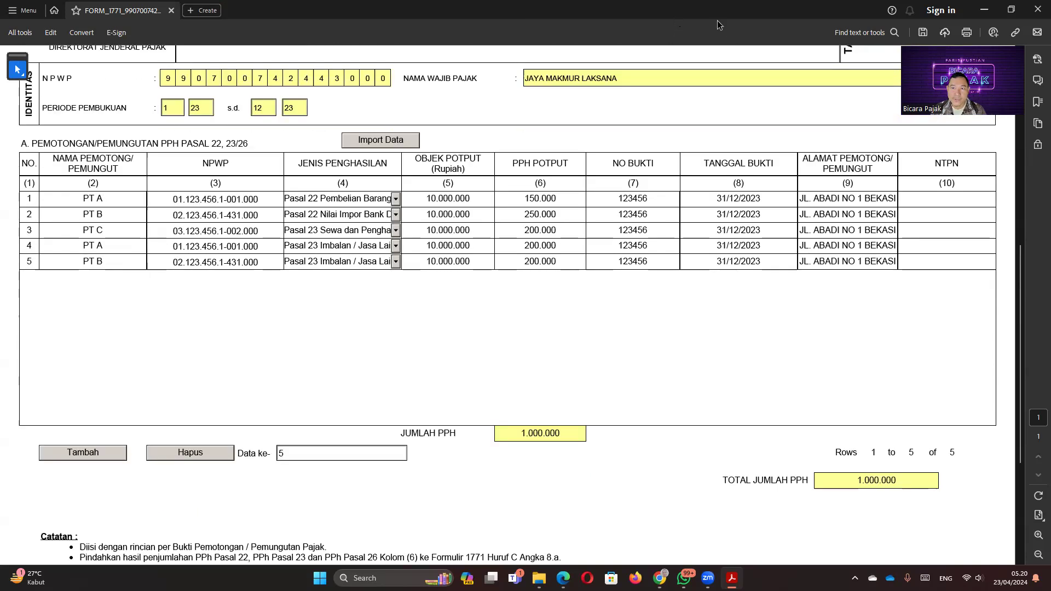